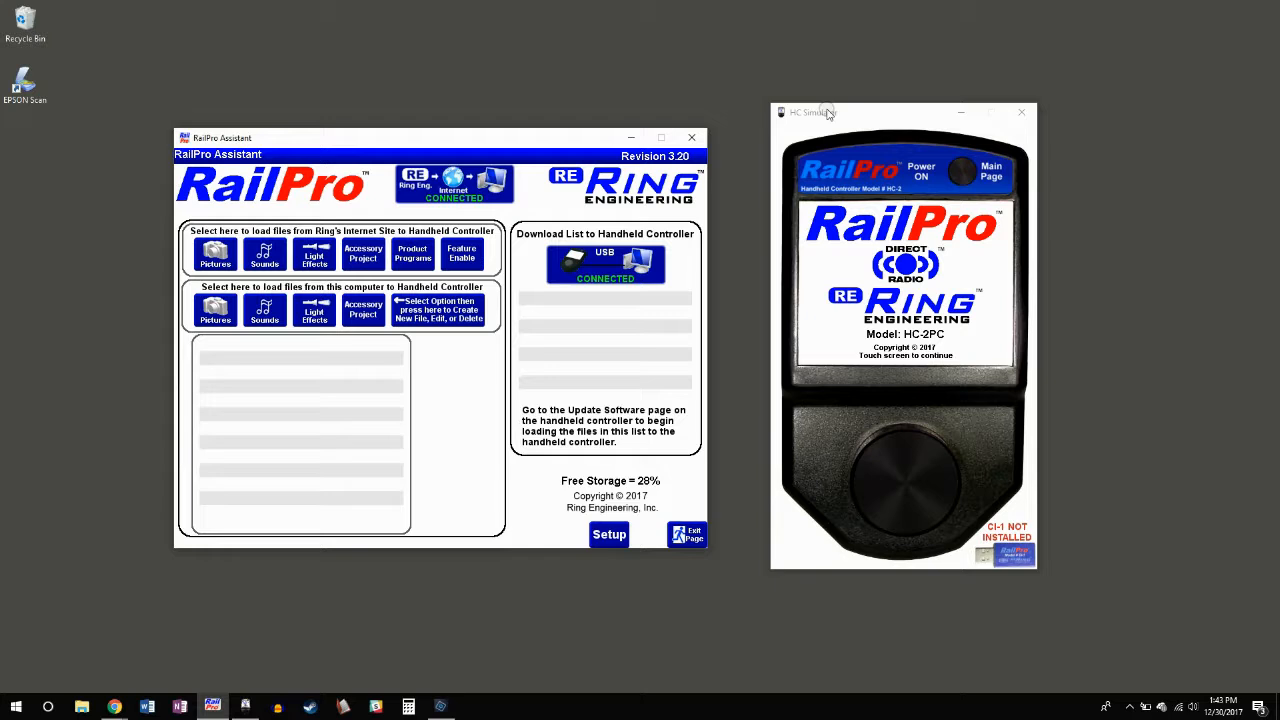
View the GIMP website in the browser and return to the locomotive photo in Photoshop Elements
{"action": "left_click_drag", "start_coordinate": [478, 139], "coordinate": [492, 138]}
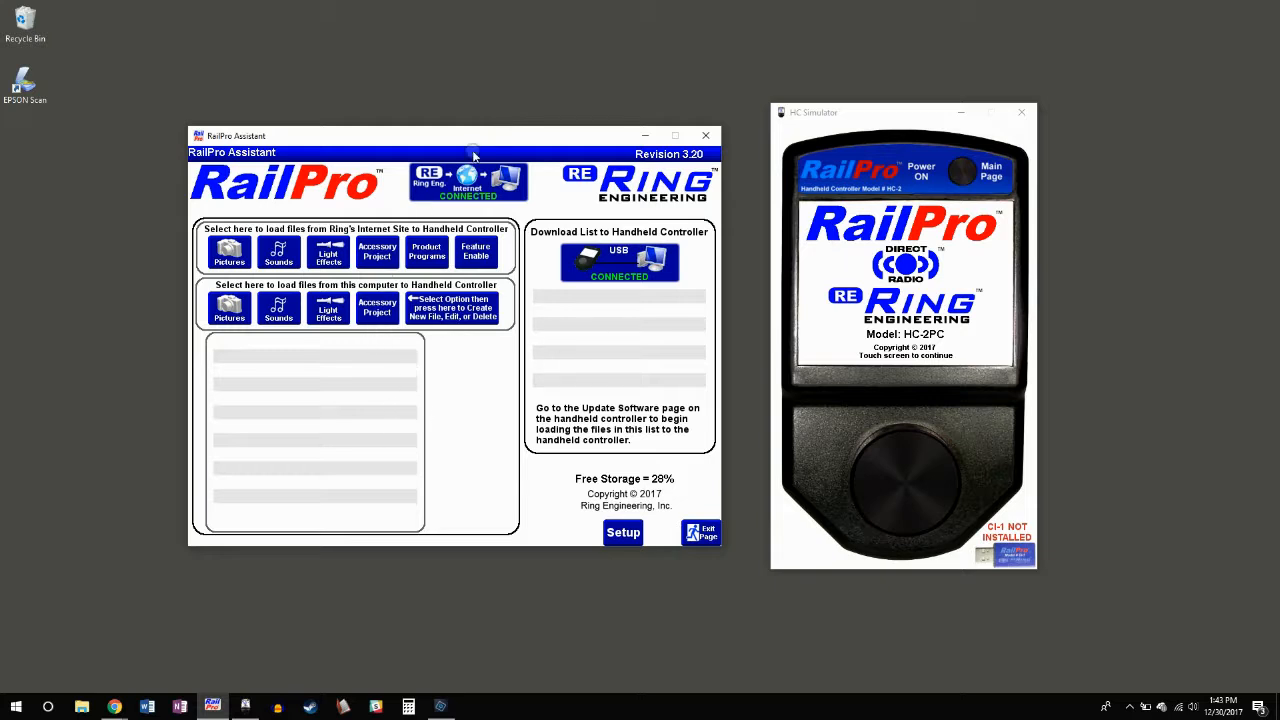
{"action": "left_click", "coordinate": [440, 706]}
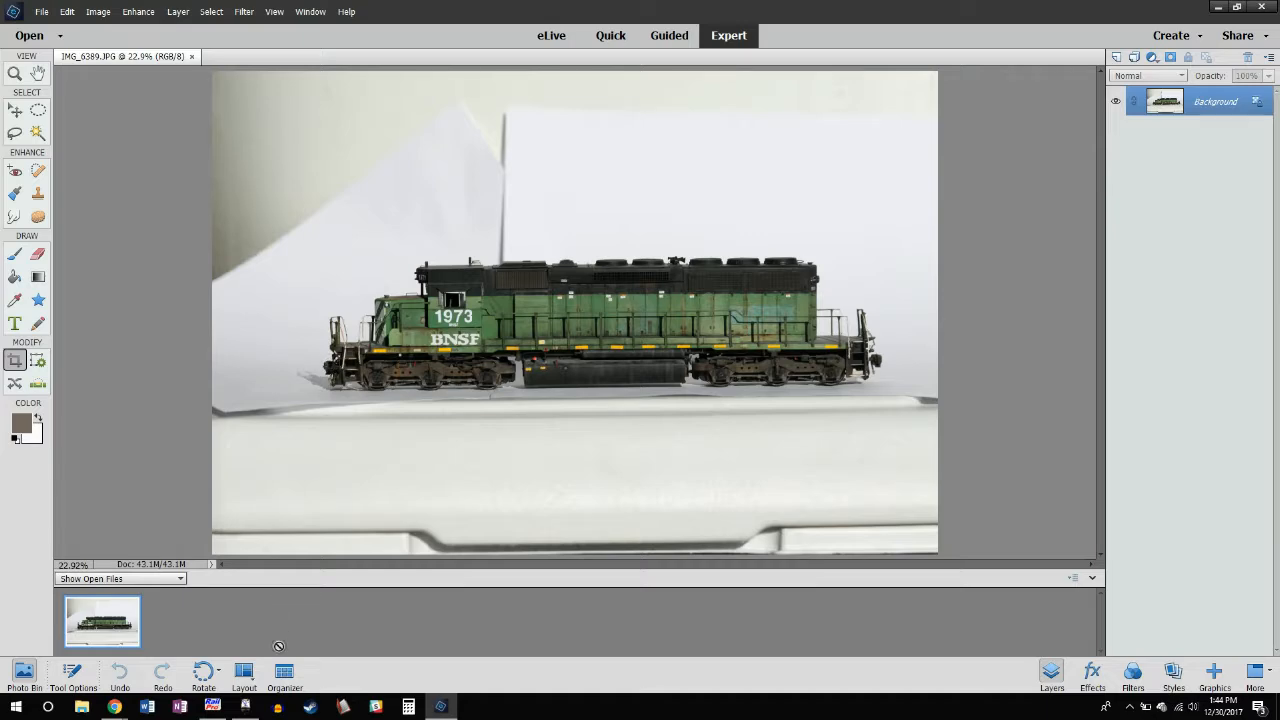
{"action": "mouse_move", "coordinate": [125, 712]}
{"action": "left_click", "coordinate": [215, 645]}
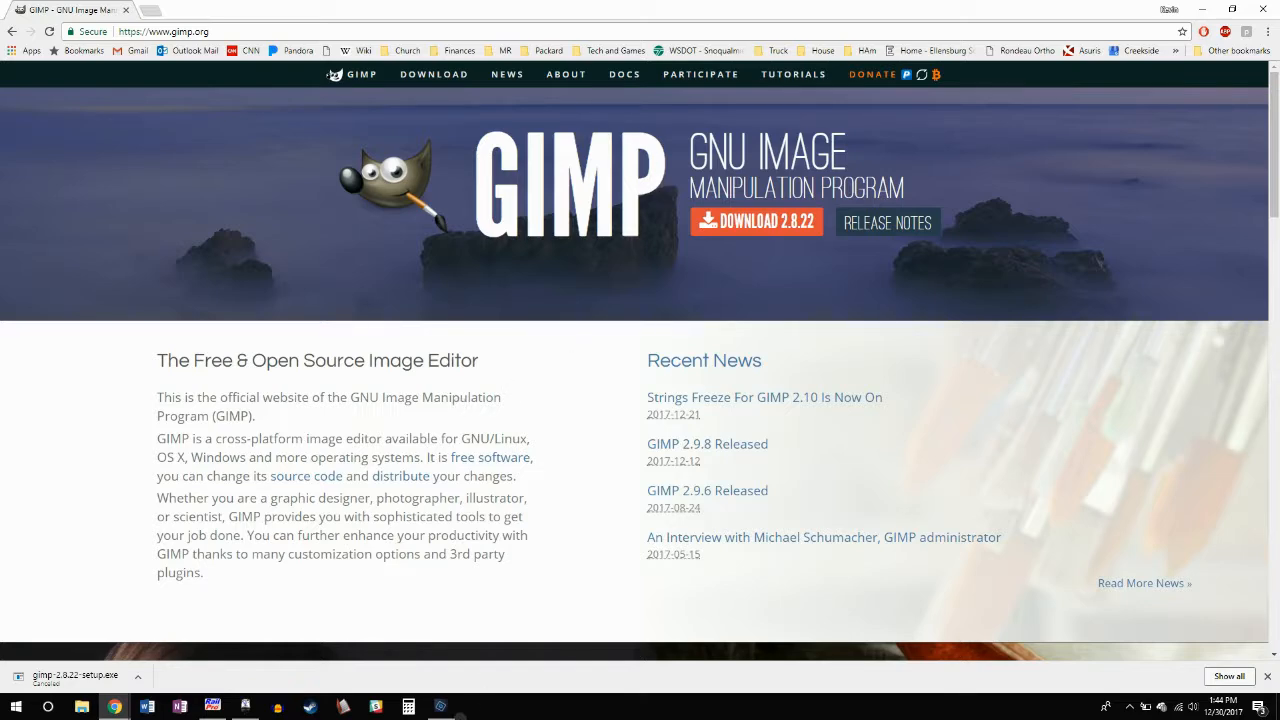
{"action": "left_click", "coordinate": [442, 708]}
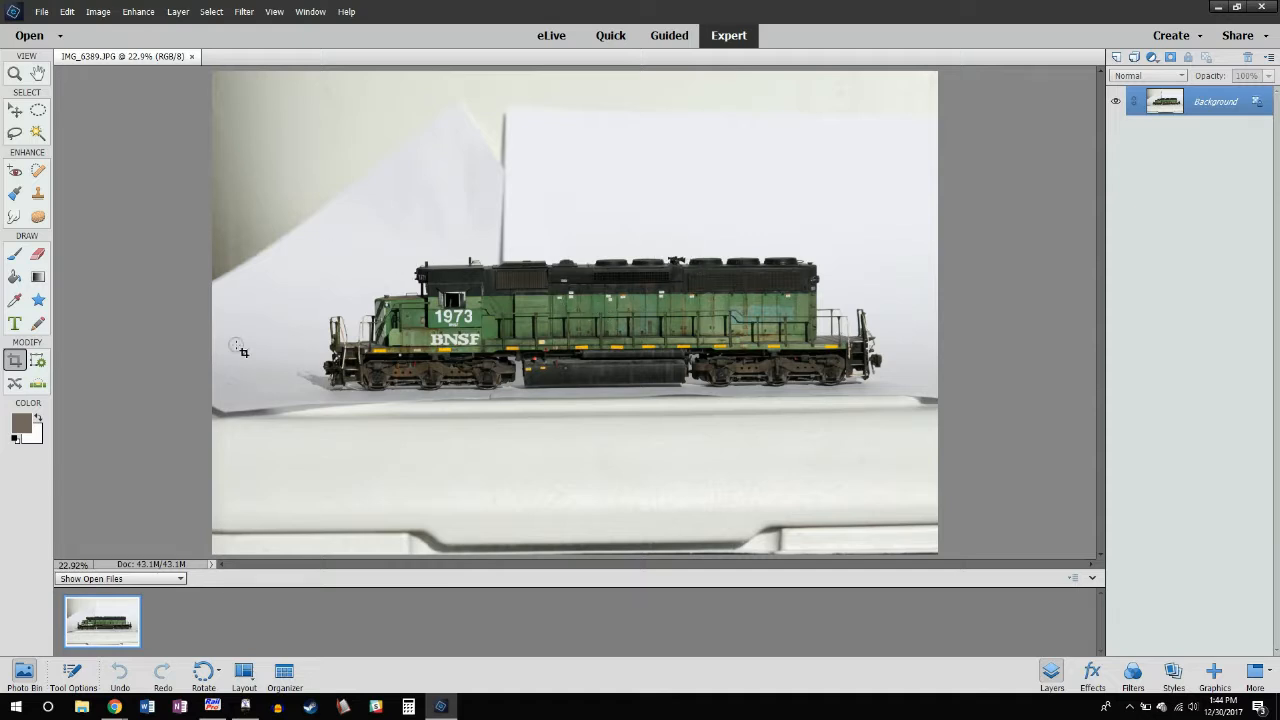
Rotate the locomotive photo's canvas 0.5 degrees to the right with a custom rotation
{"action": "left_click", "coordinate": [97, 12]}
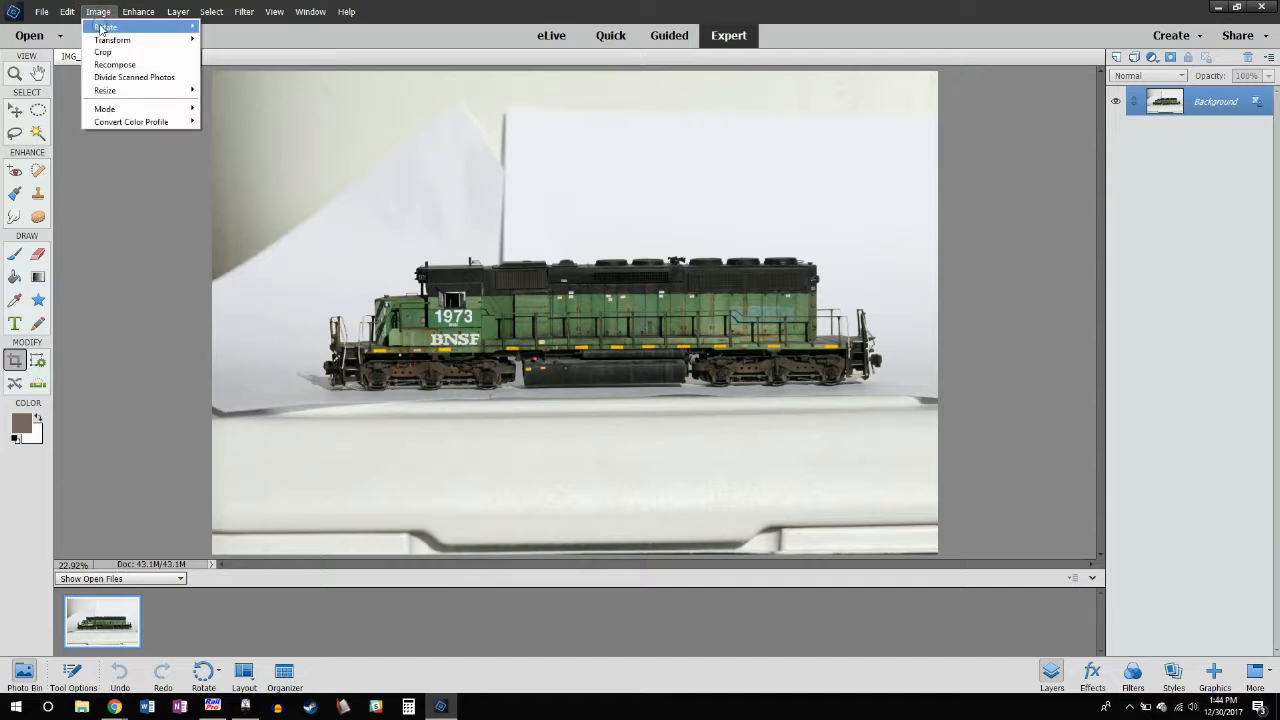
{"action": "mouse_move", "coordinate": [100, 30]}
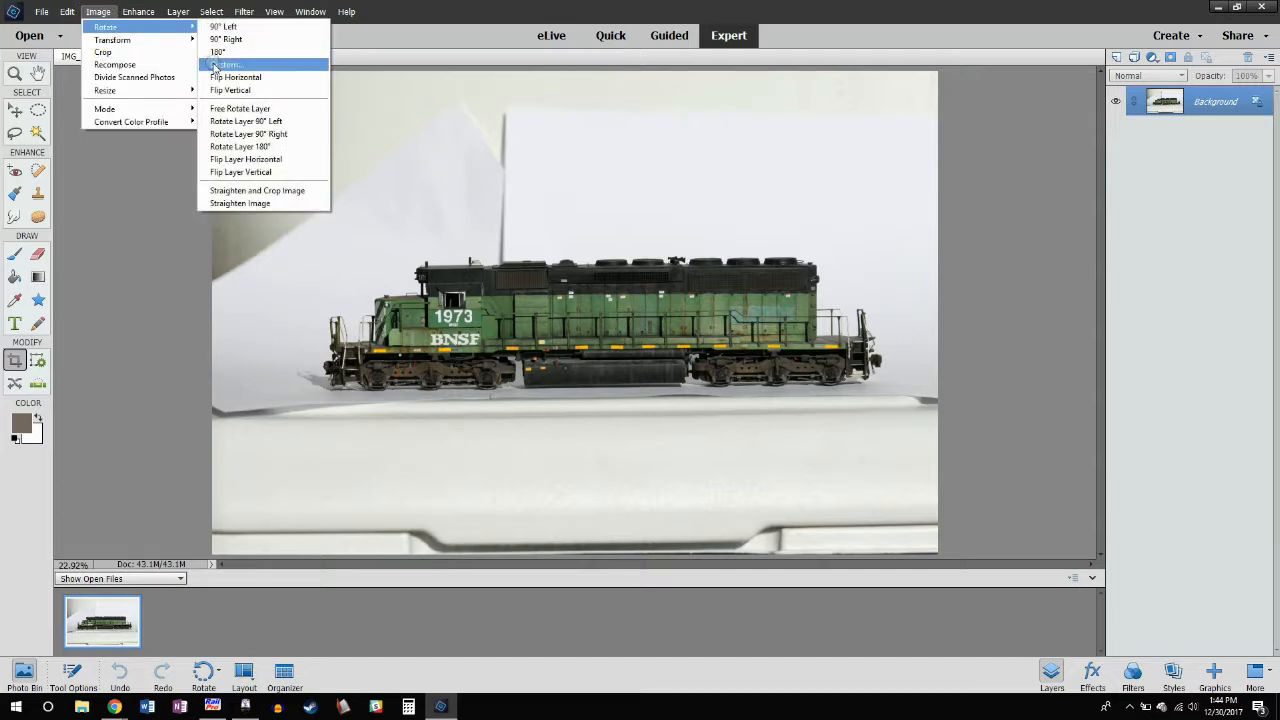
{"action": "left_click", "coordinate": [214, 65]}
{"action": "left_click_drag", "start_coordinate": [655, 208], "coordinate": [942, 163]}
{"action": "left_click", "coordinate": [930, 191]}
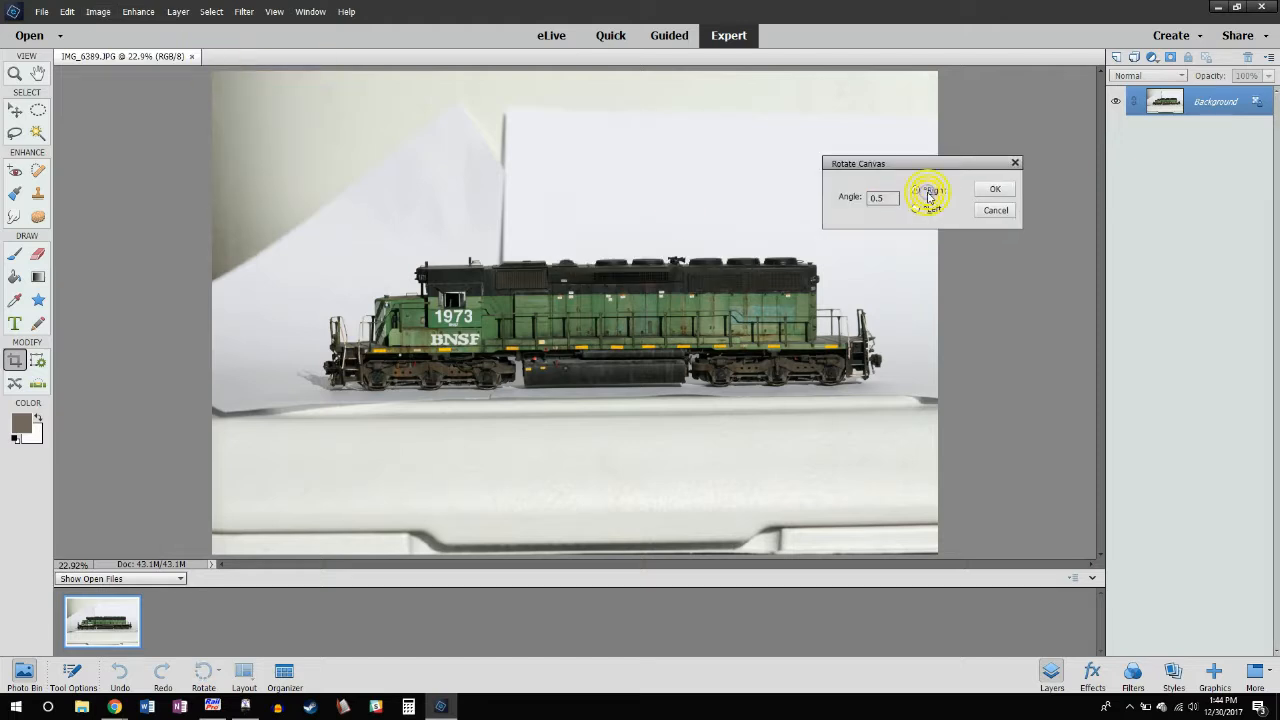
{"action": "left_click", "coordinate": [995, 190]}
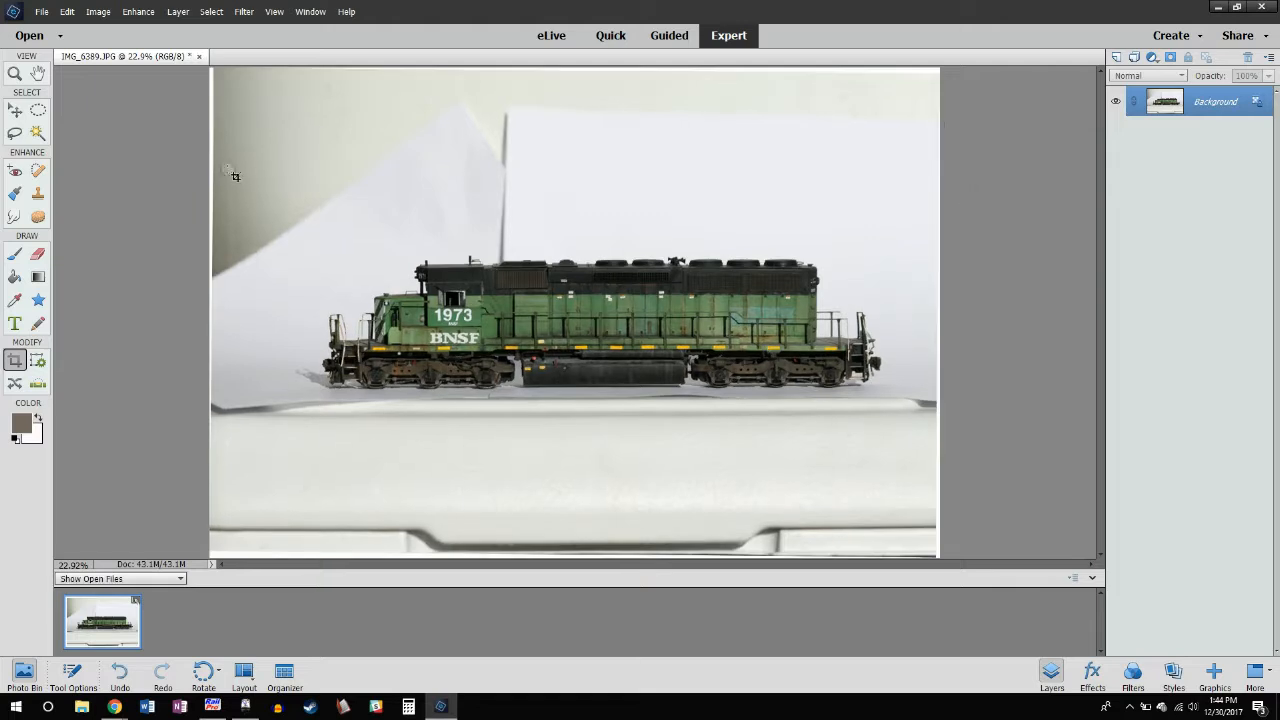
Display the grid over the photo to check that the locomotive is level, and hide the grid again
{"action": "left_click", "coordinate": [274, 11]}
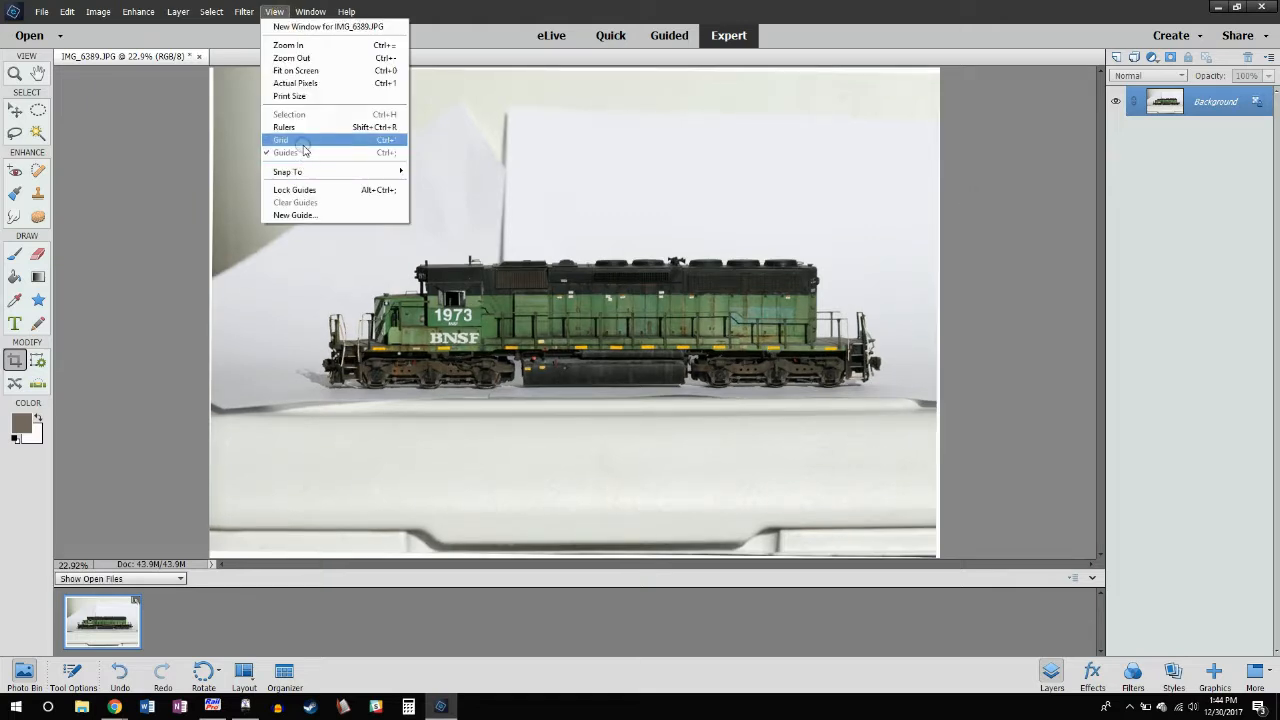
{"action": "left_click", "coordinate": [300, 146]}
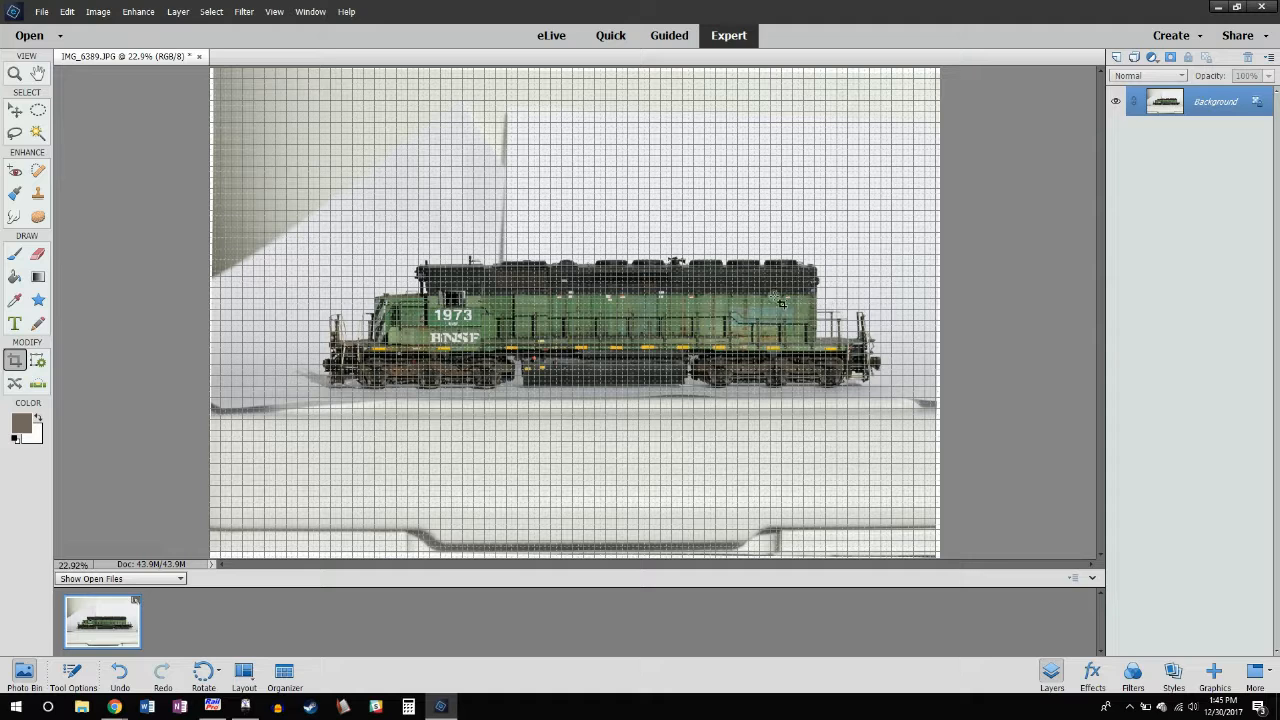
{"action": "left_click", "coordinate": [274, 11]}
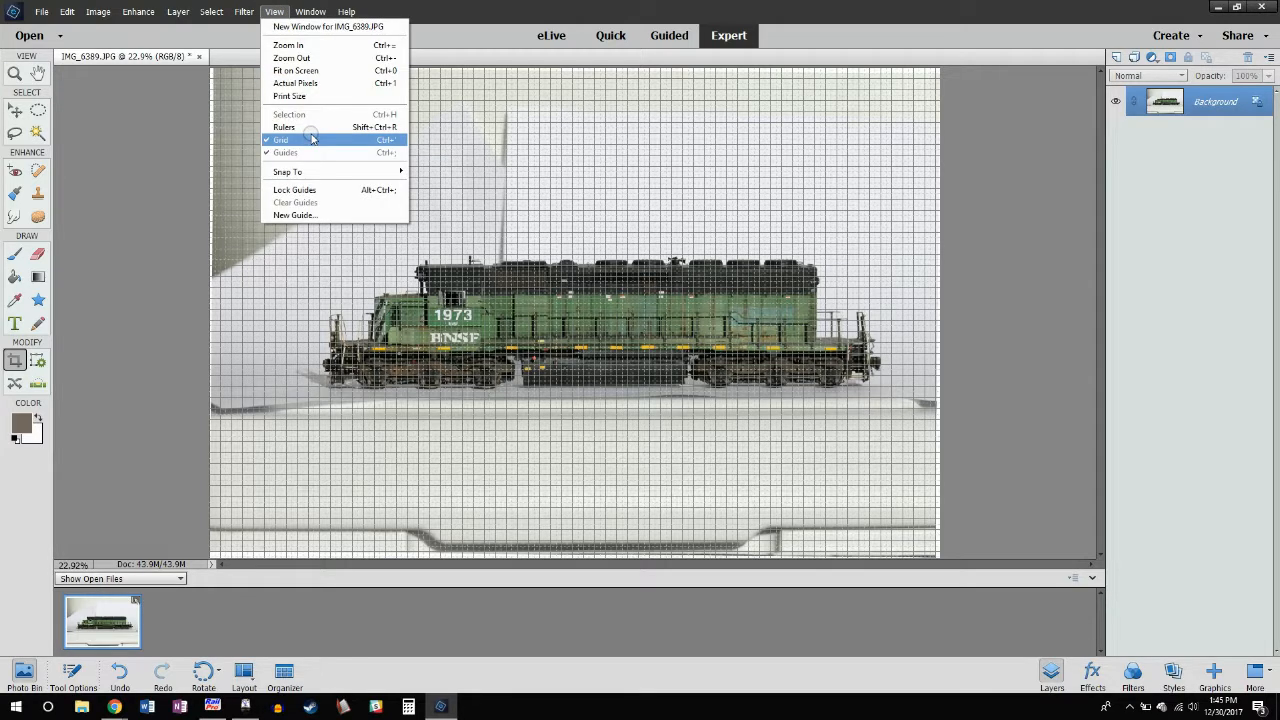
{"action": "left_click", "coordinate": [305, 143]}
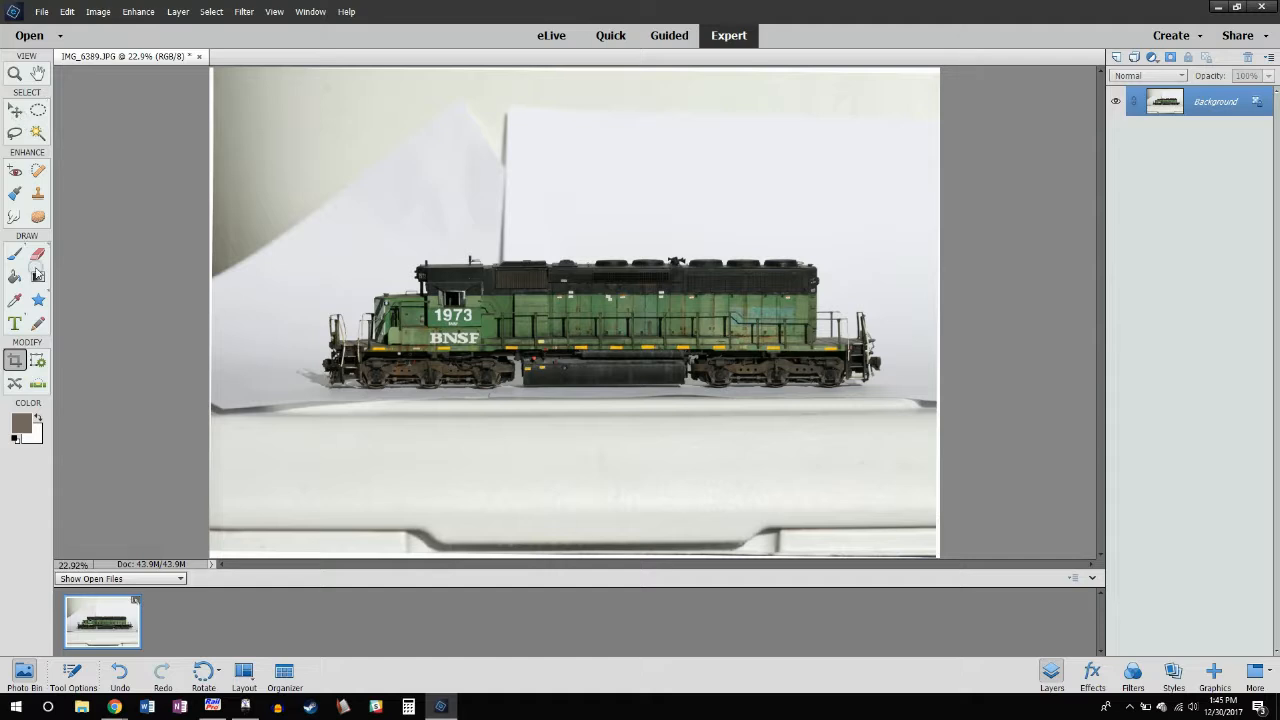
Crop the photo closely around the locomotive without an aspect restriction, leaving a modest margin on all sides
{"action": "left_click", "coordinate": [16, 362]}
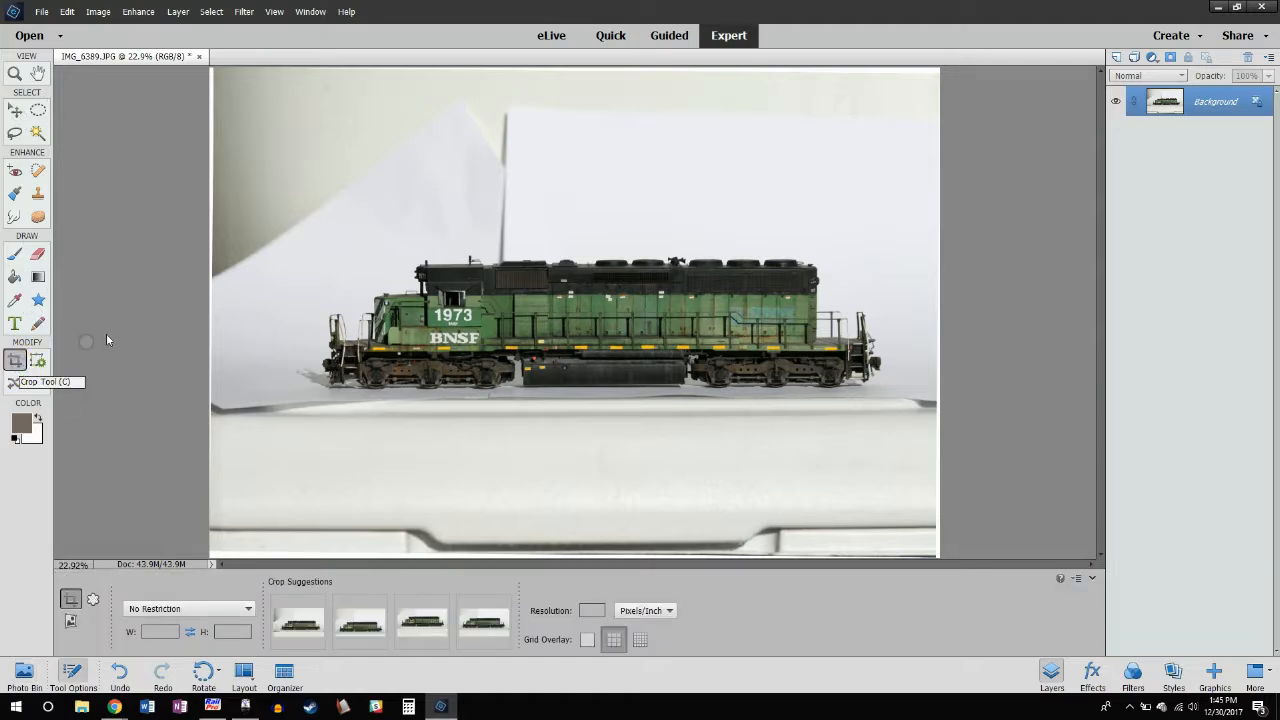
{"action": "left_click_drag", "start_coordinate": [253, 149], "coordinate": [940, 463]}
{"action": "left_click_drag", "start_coordinate": [253, 149], "coordinate": [282, 193]}
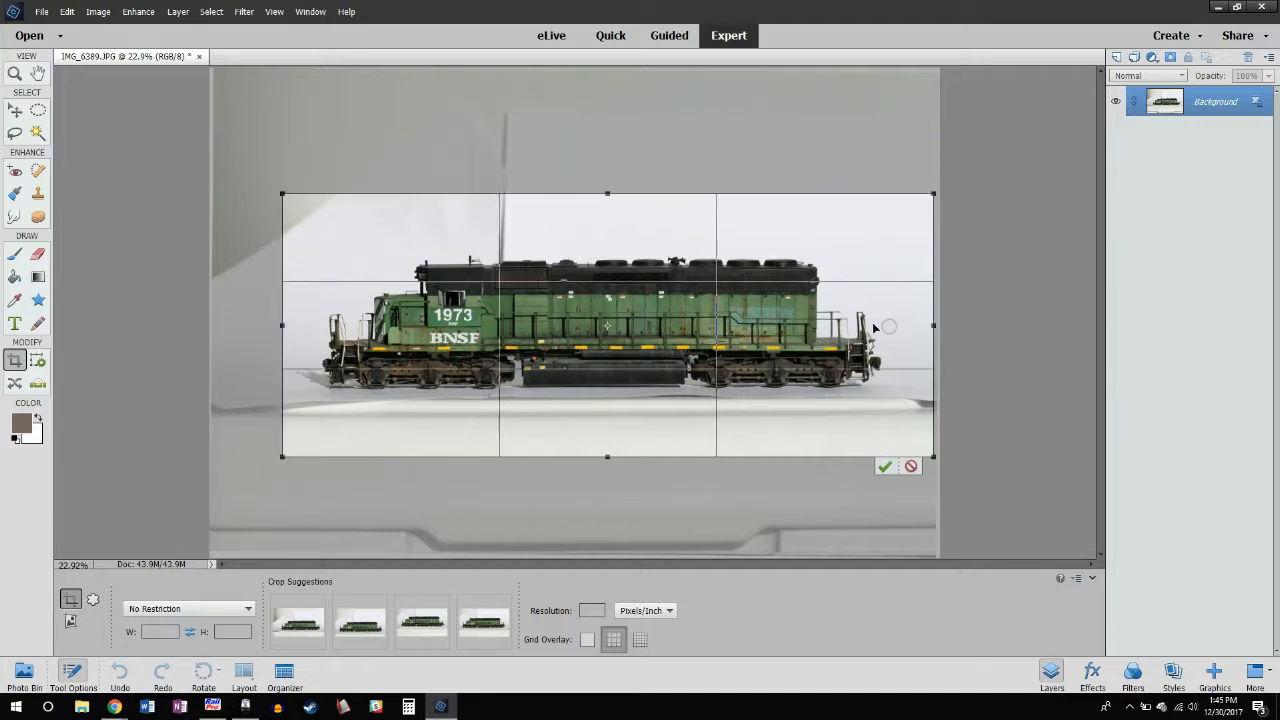
{"action": "left_click_drag", "start_coordinate": [282, 326], "coordinate": [269, 328]}
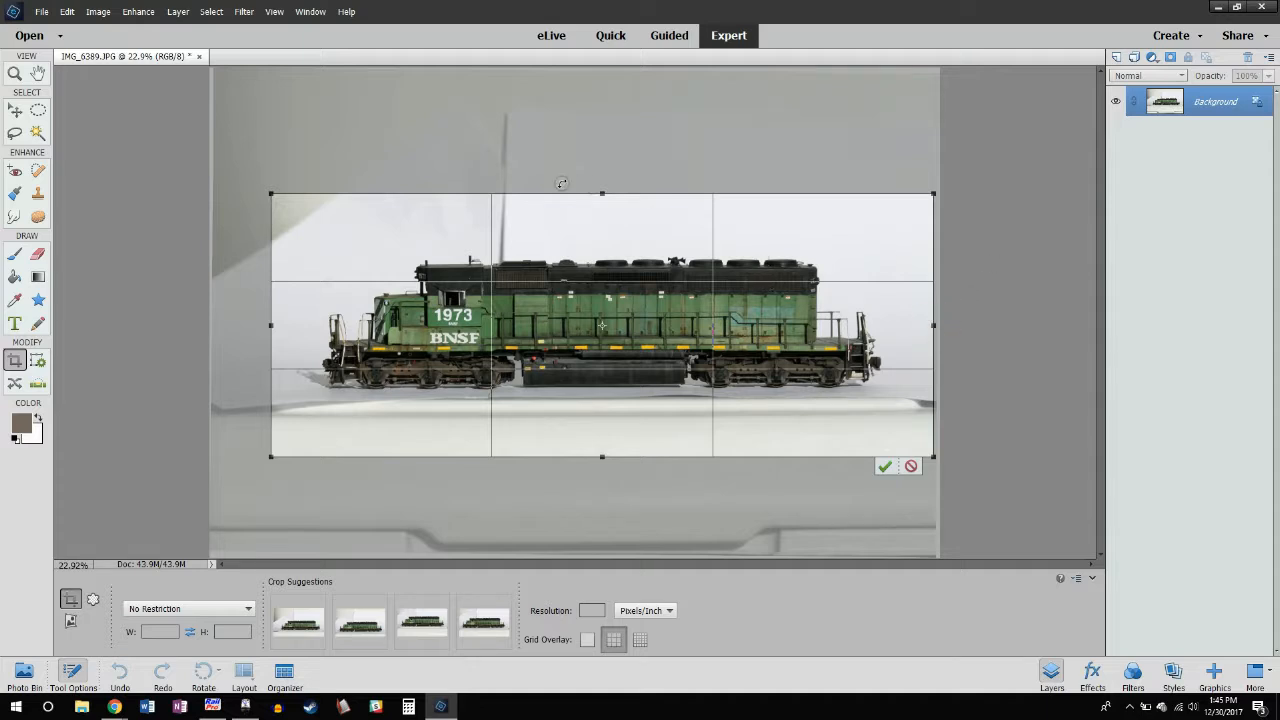
{"action": "left_click_drag", "start_coordinate": [598, 193], "coordinate": [601, 188]}
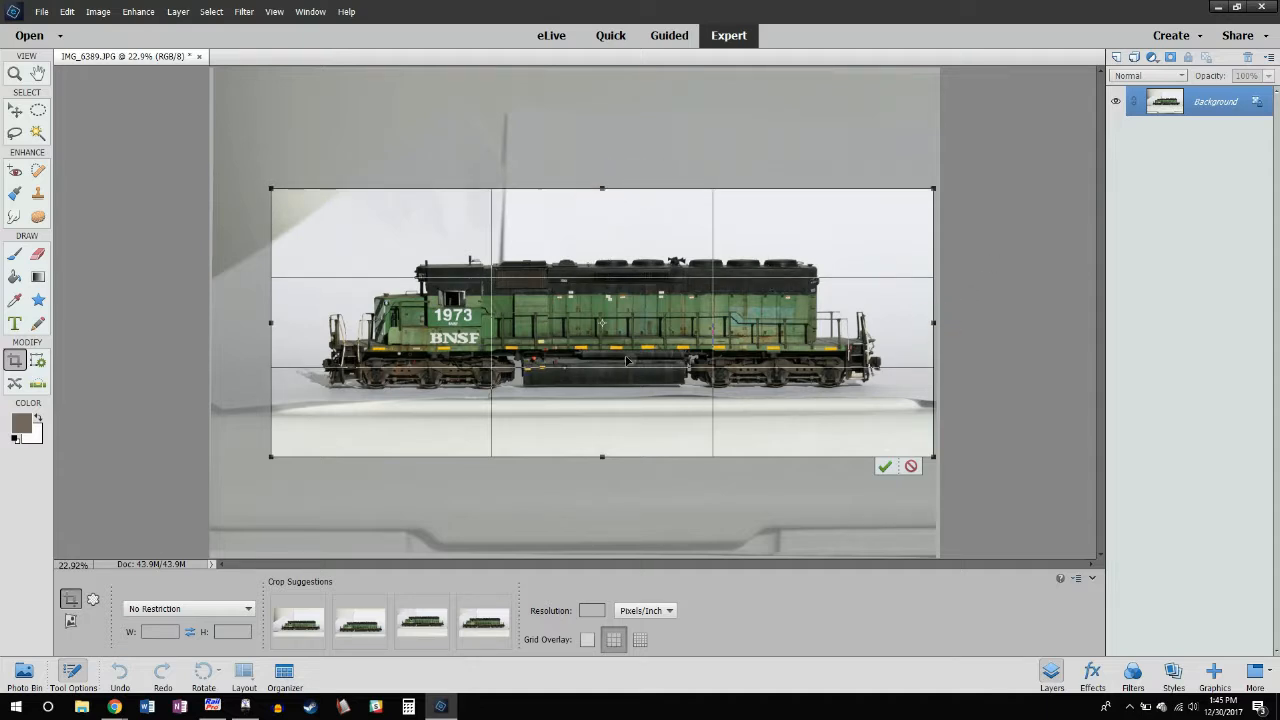
{"action": "left_click_drag", "start_coordinate": [628, 358], "coordinate": [628, 353]}
{"action": "left_click", "coordinate": [886, 462]}
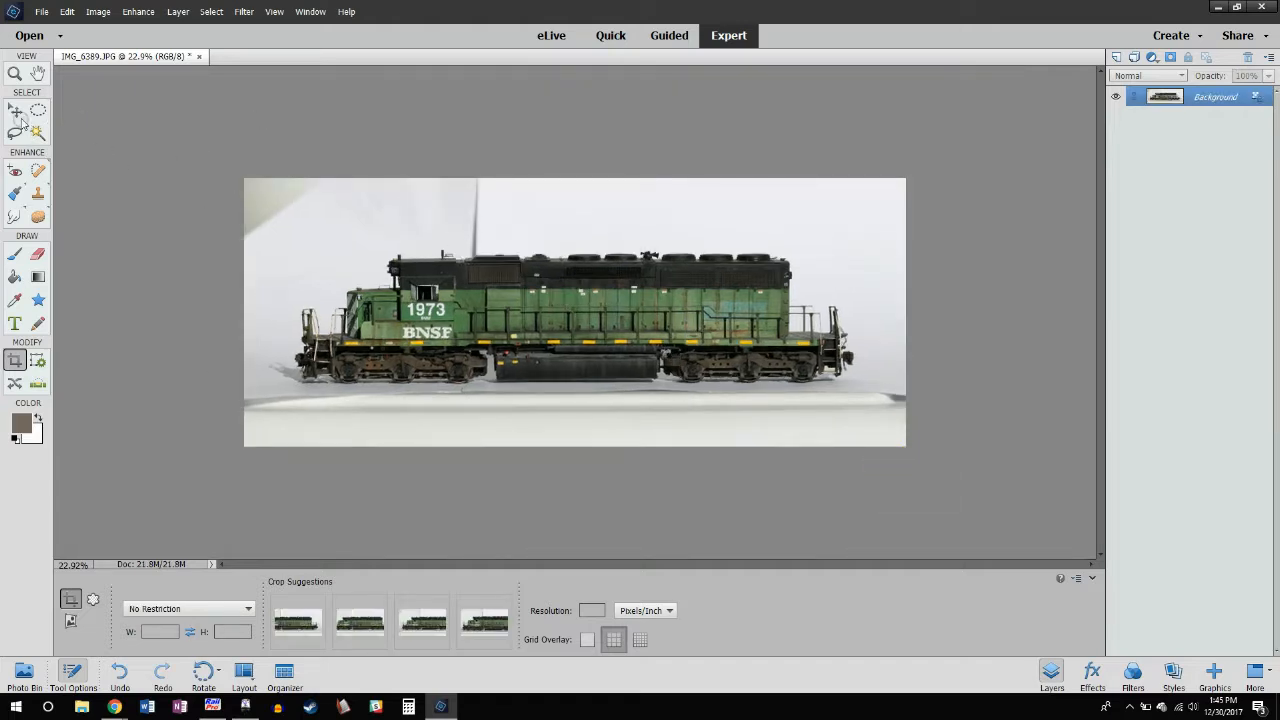
Select the pale backdrop above and around the locomotive with the Magic Wand
{"action": "left_click", "coordinate": [14, 73]}
{"action": "left_click", "coordinate": [591, 331]}
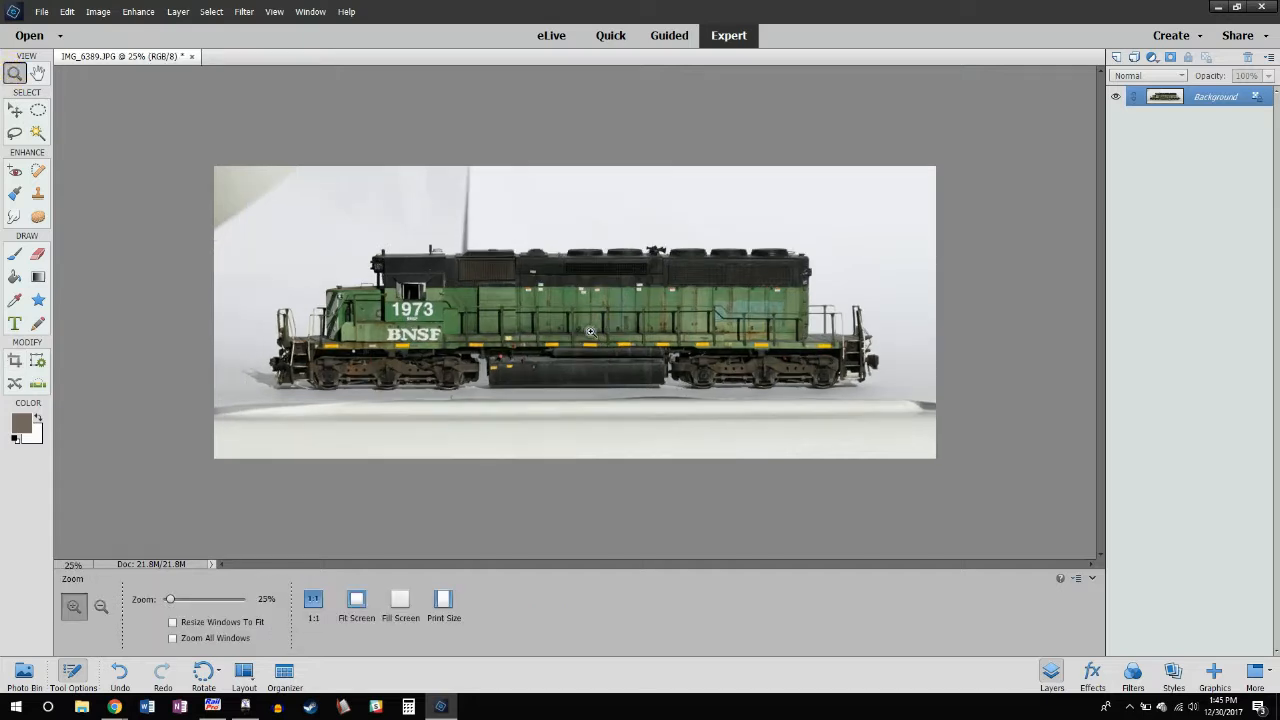
{"action": "left_click", "coordinate": [590, 332]}
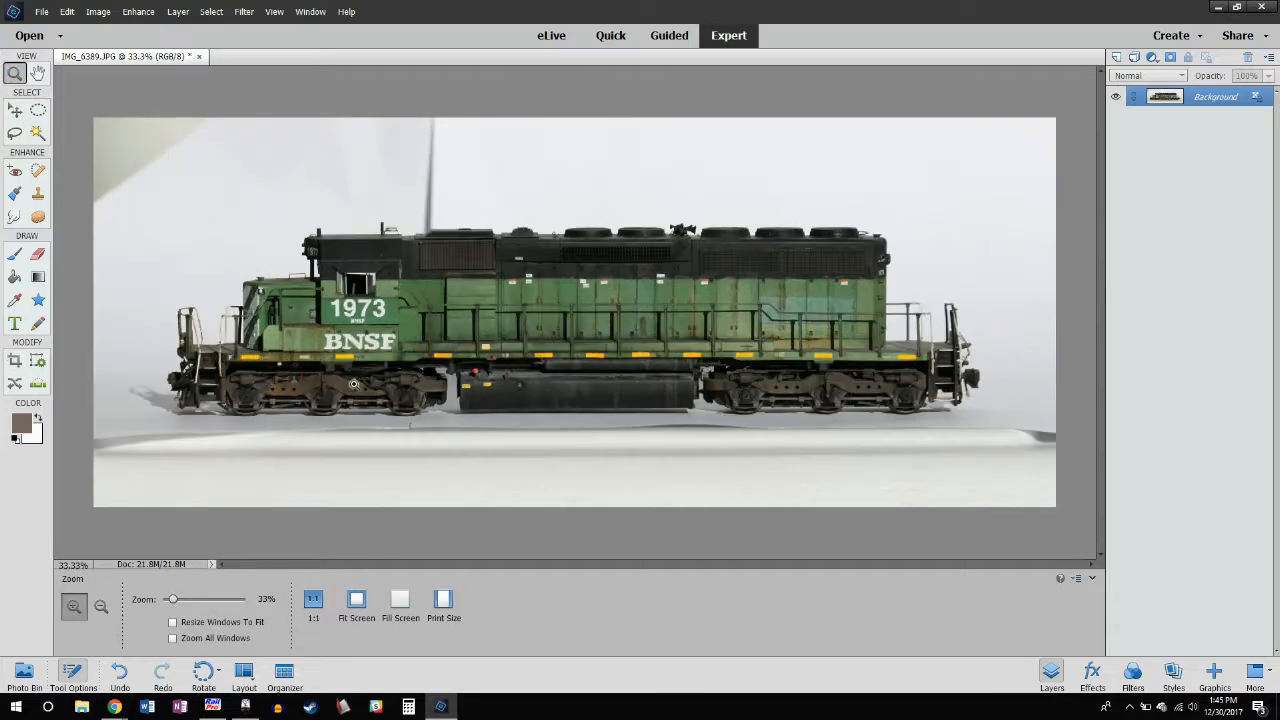
{"action": "left_click", "coordinate": [37, 133]}
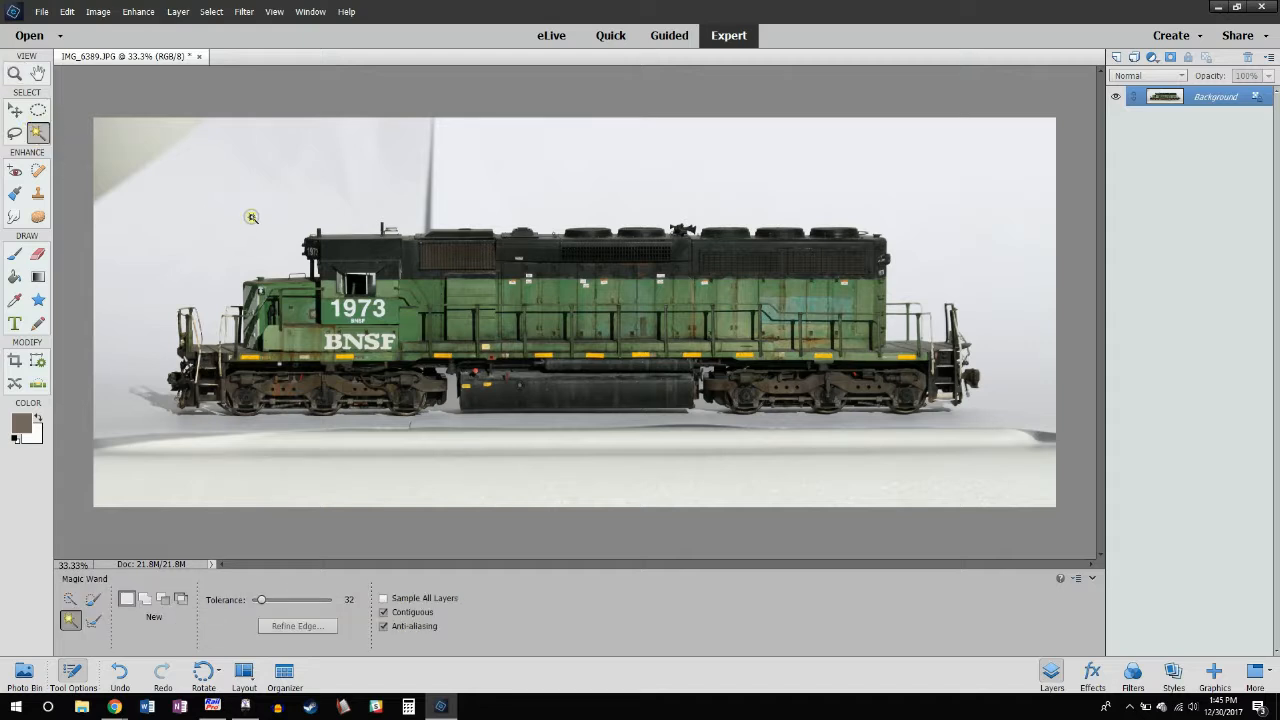
{"action": "left_click", "coordinate": [251, 217]}
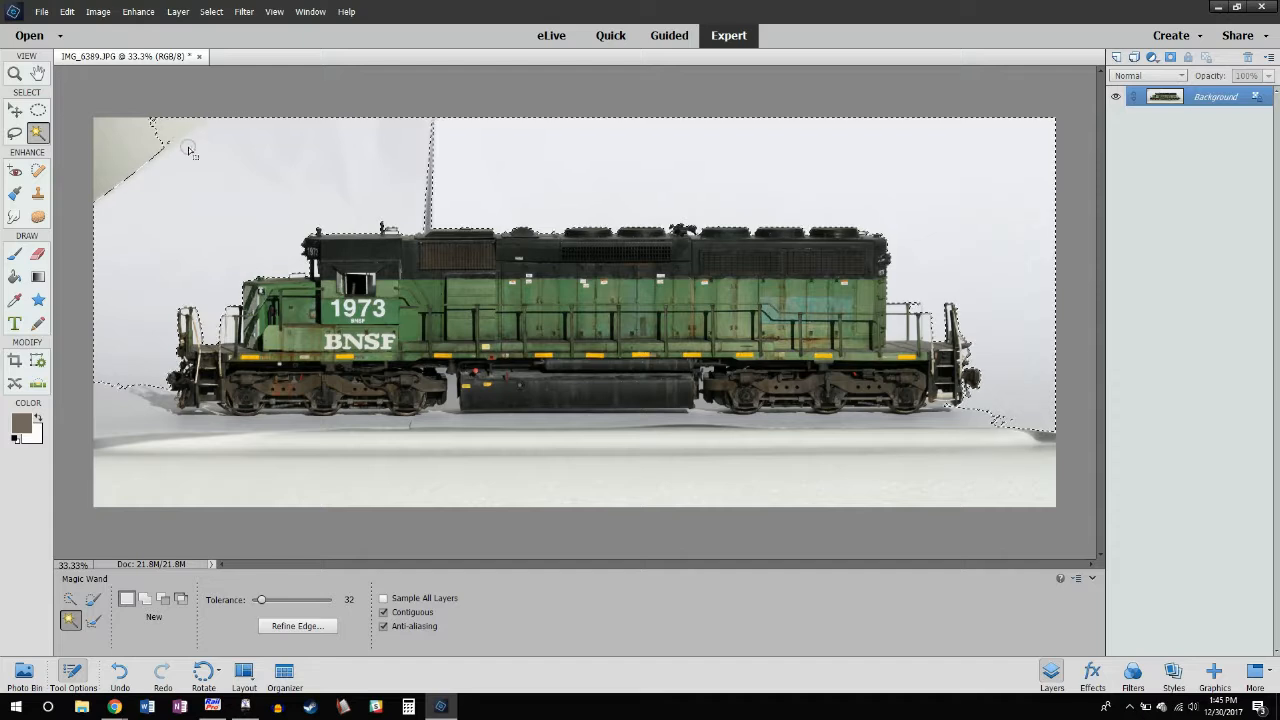
Add the upper-left corner, the floor area, the dark vertical paper seam and the small leftover spots to the background selection
{"action": "key", "text": "shift"}
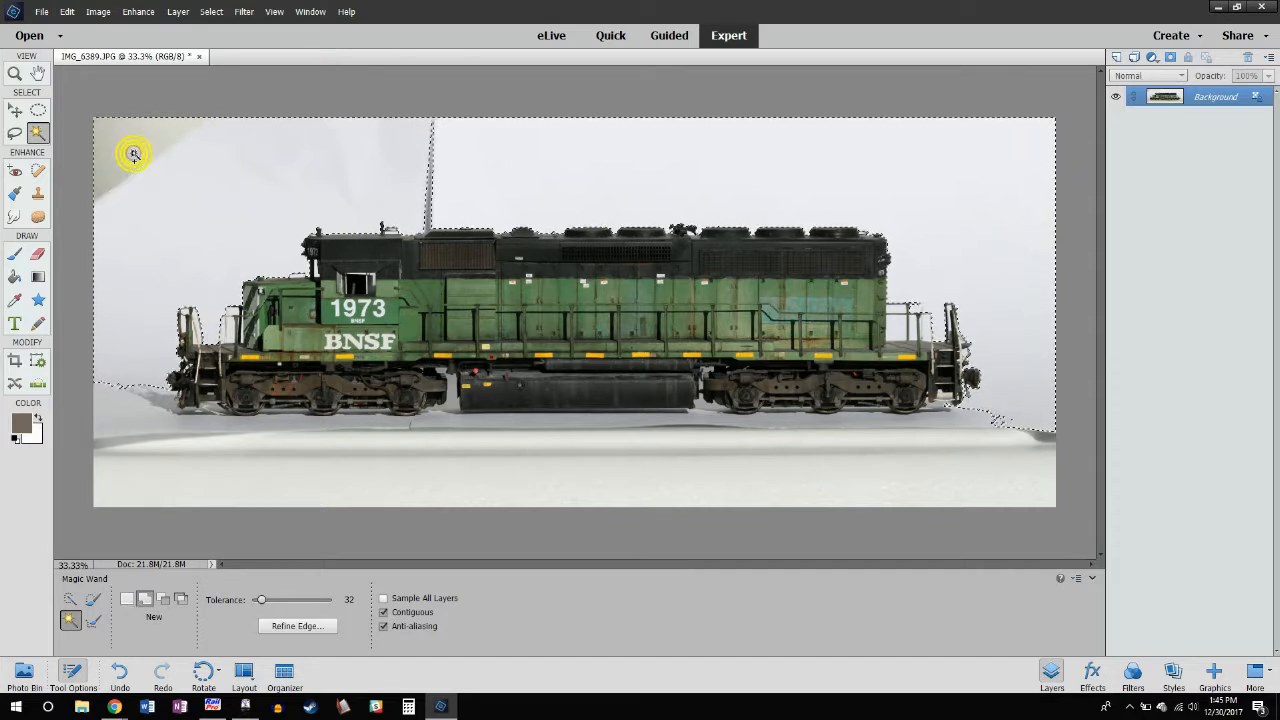
{"action": "left_click", "coordinate": [134, 420], "text": "shift"}
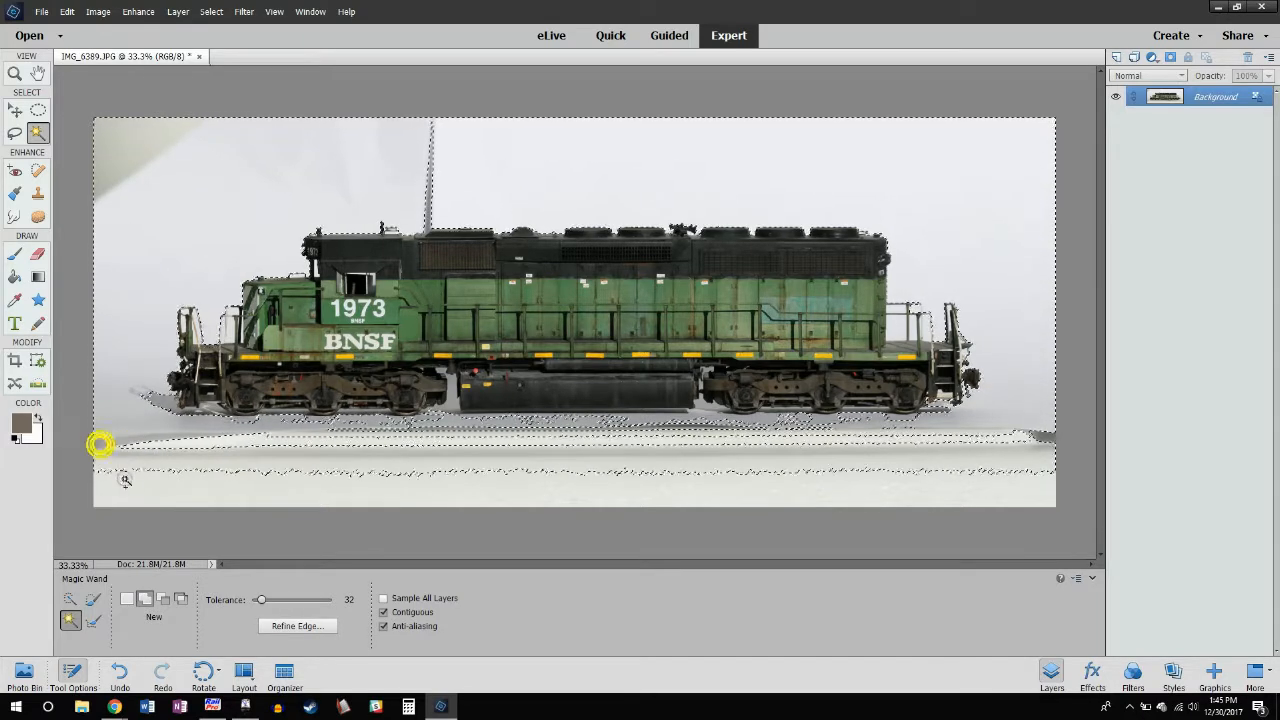
{"action": "left_click", "coordinate": [589, 425]}
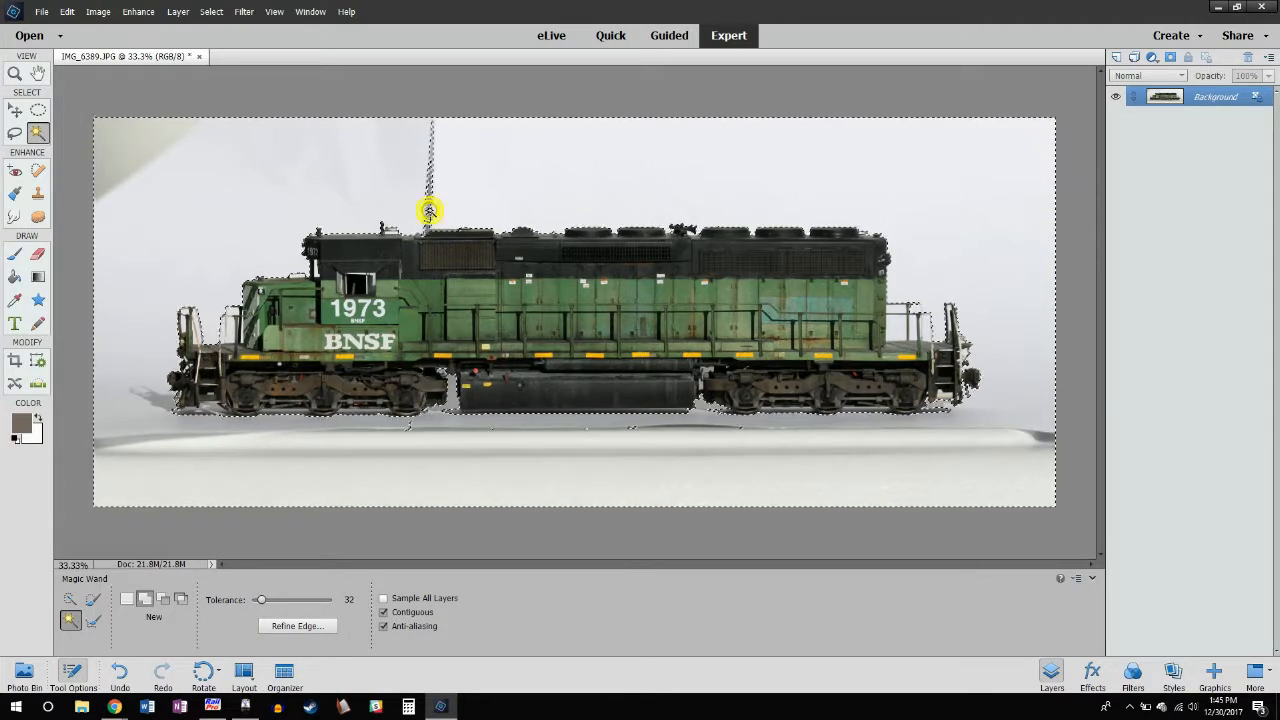
{"action": "left_click", "coordinate": [433, 171], "text": "shift"}
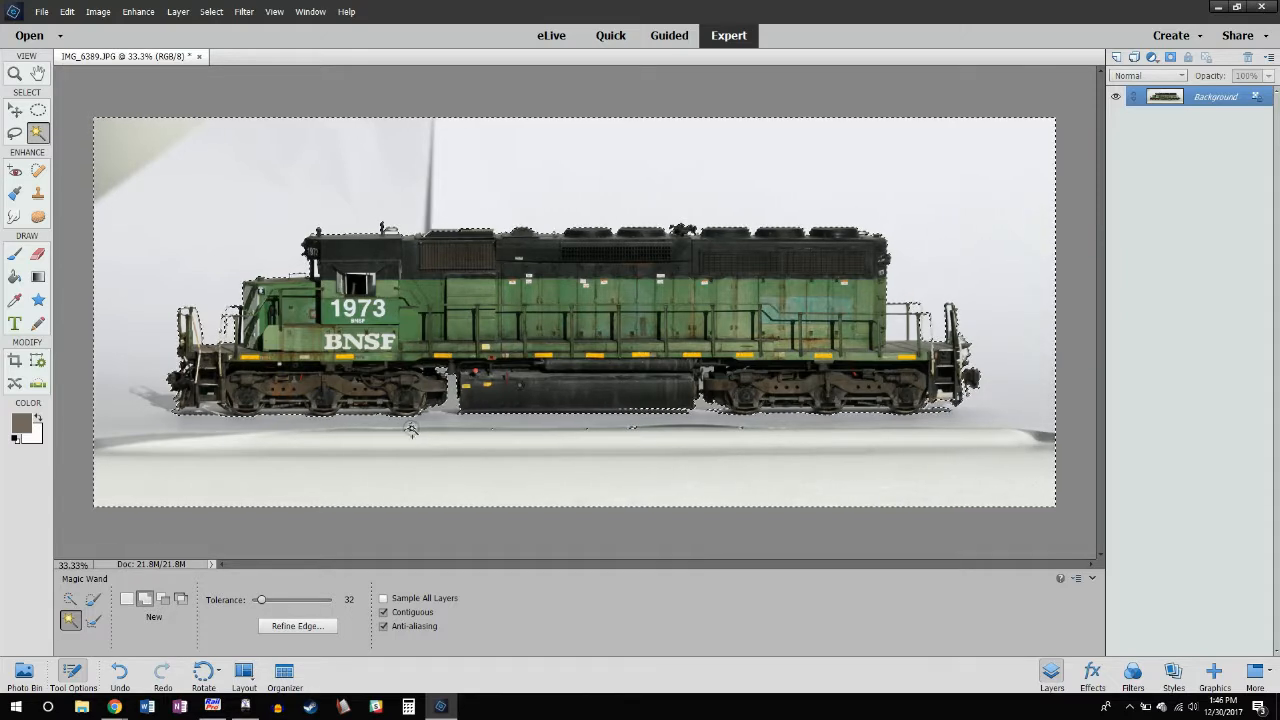
{"action": "left_click", "coordinate": [411, 428], "text": "shift"}
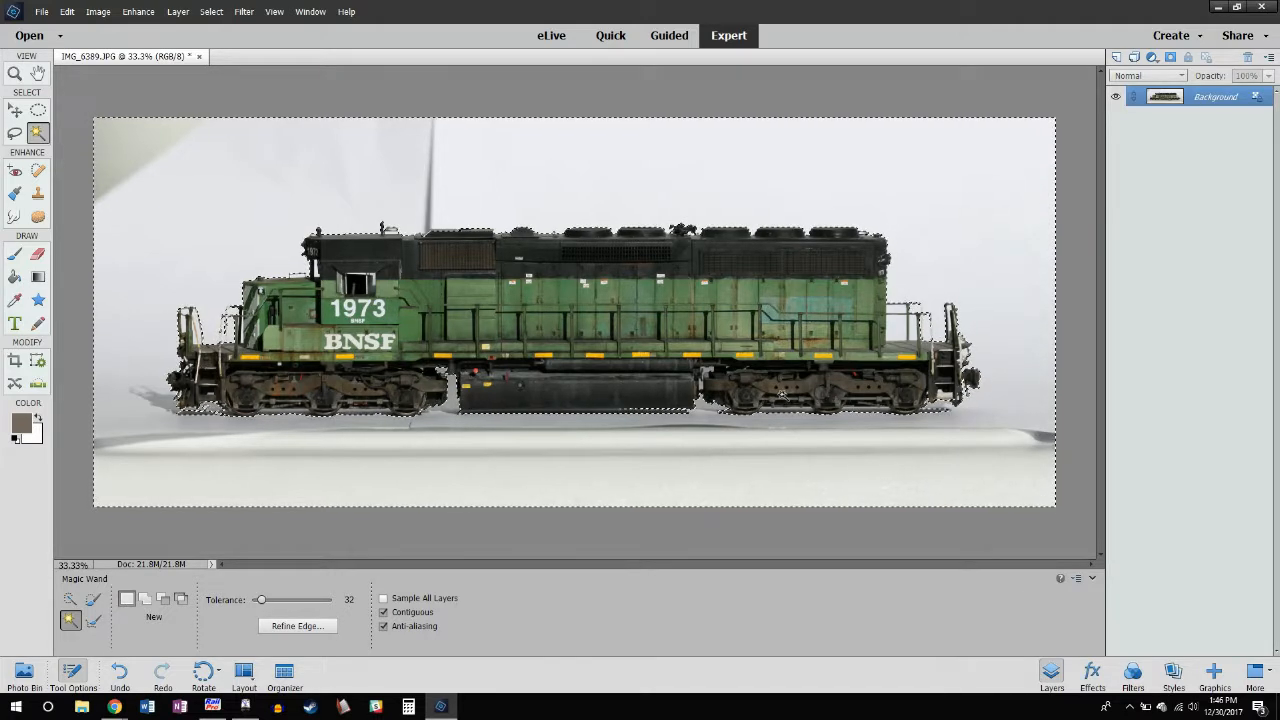
Add the unselected shadow area beneath the locomotive's front coupler and steps to the background selection with the Lasso tool
{"action": "left_click", "coordinate": [14, 73]}
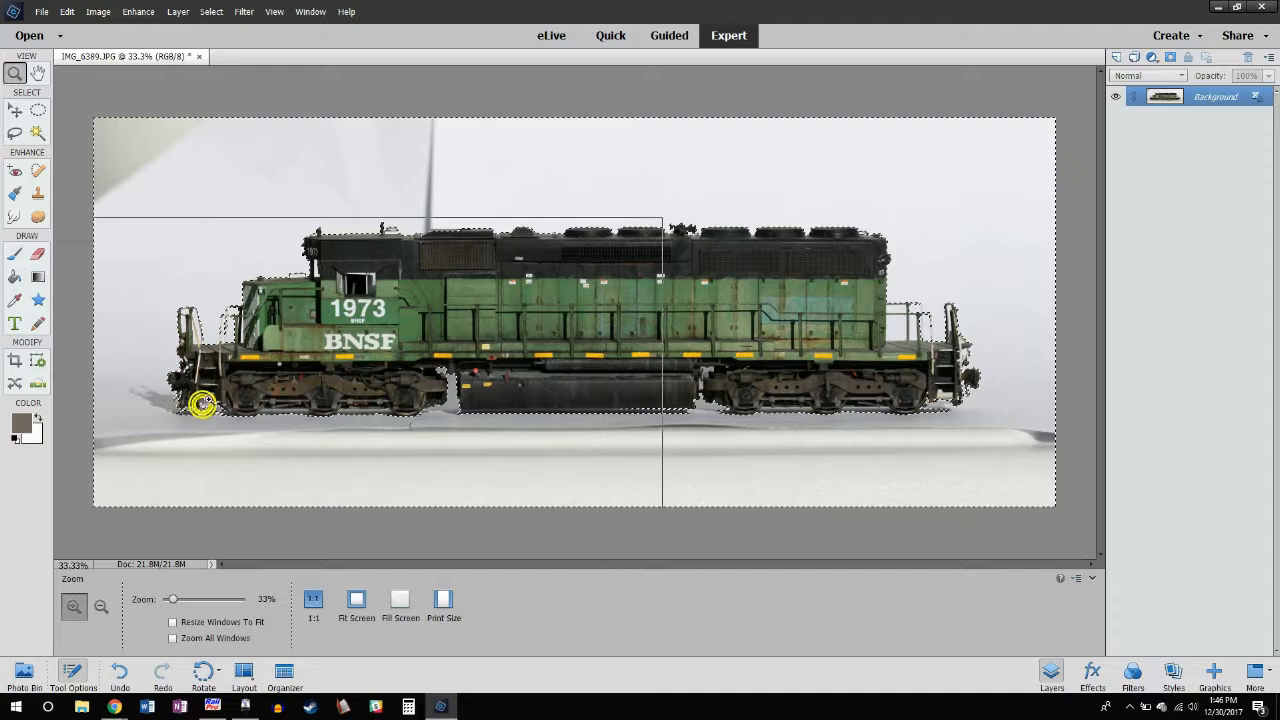
{"action": "left_click", "coordinate": [194, 394]}
{"action": "left_click", "coordinate": [190, 400]}
{"action": "left_click", "coordinate": [190, 400]}
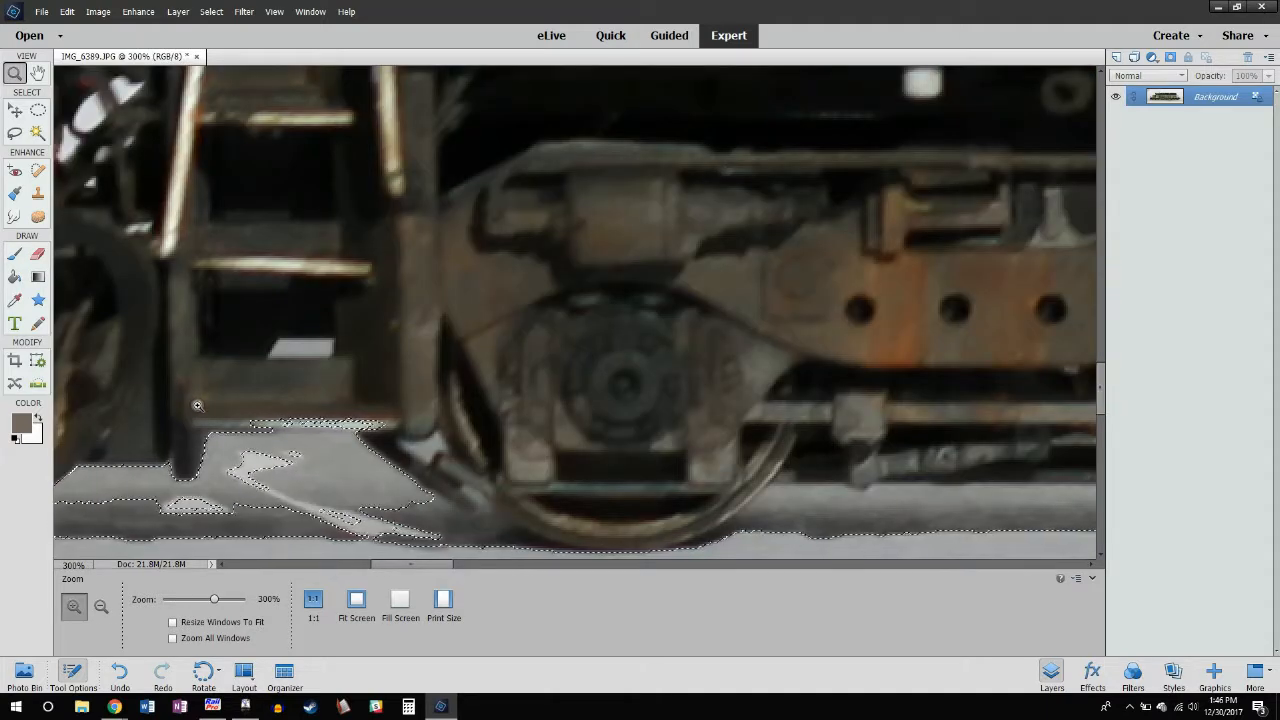
{"action": "left_click", "coordinate": [197, 405], "text": "alt"}
{"action": "left_click", "coordinate": [197, 405], "text": "alt"}
{"action": "left_click_drag", "start_coordinate": [493, 562], "coordinate": [467, 562]}
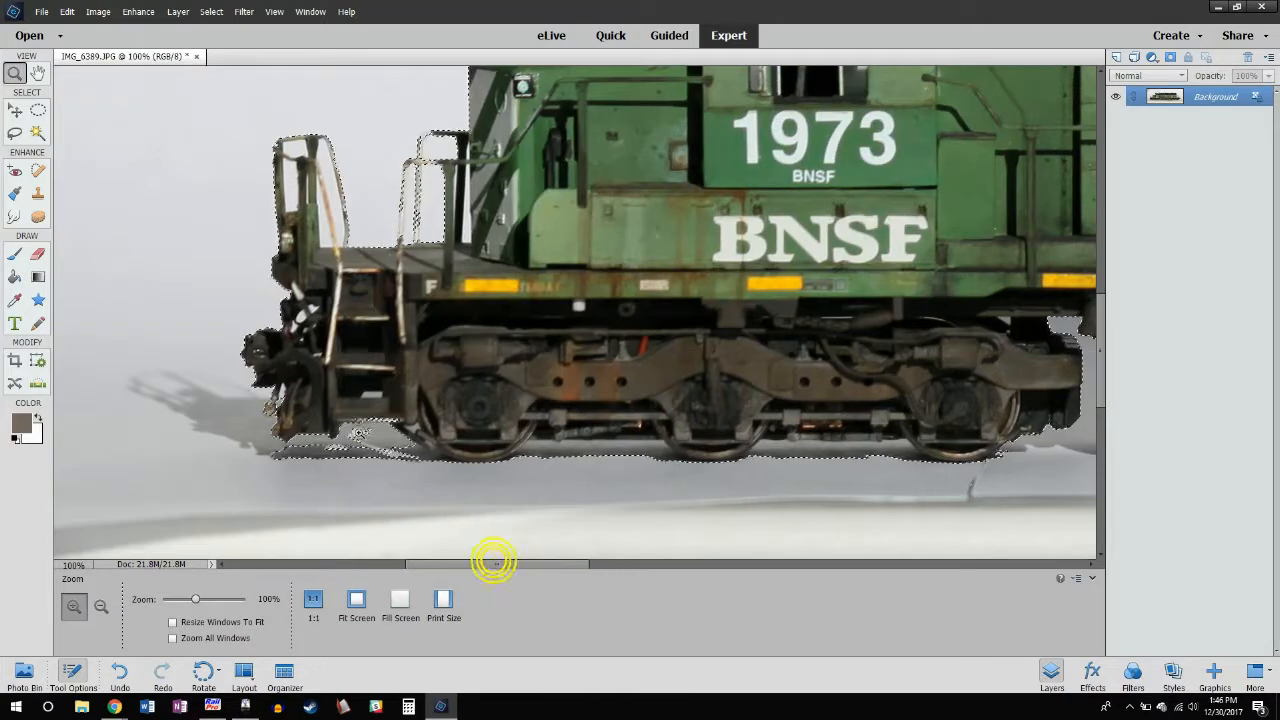
{"action": "left_click", "coordinate": [329, 427]}
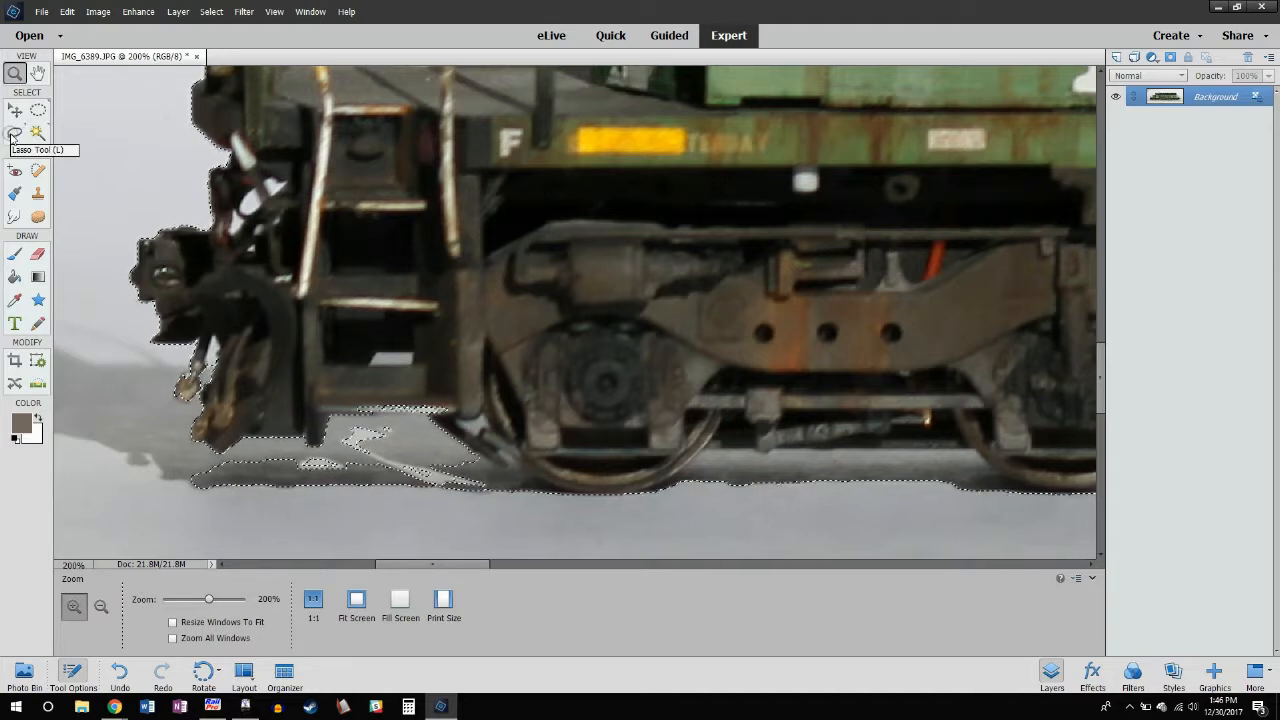
{"action": "left_click", "coordinate": [13, 135]}
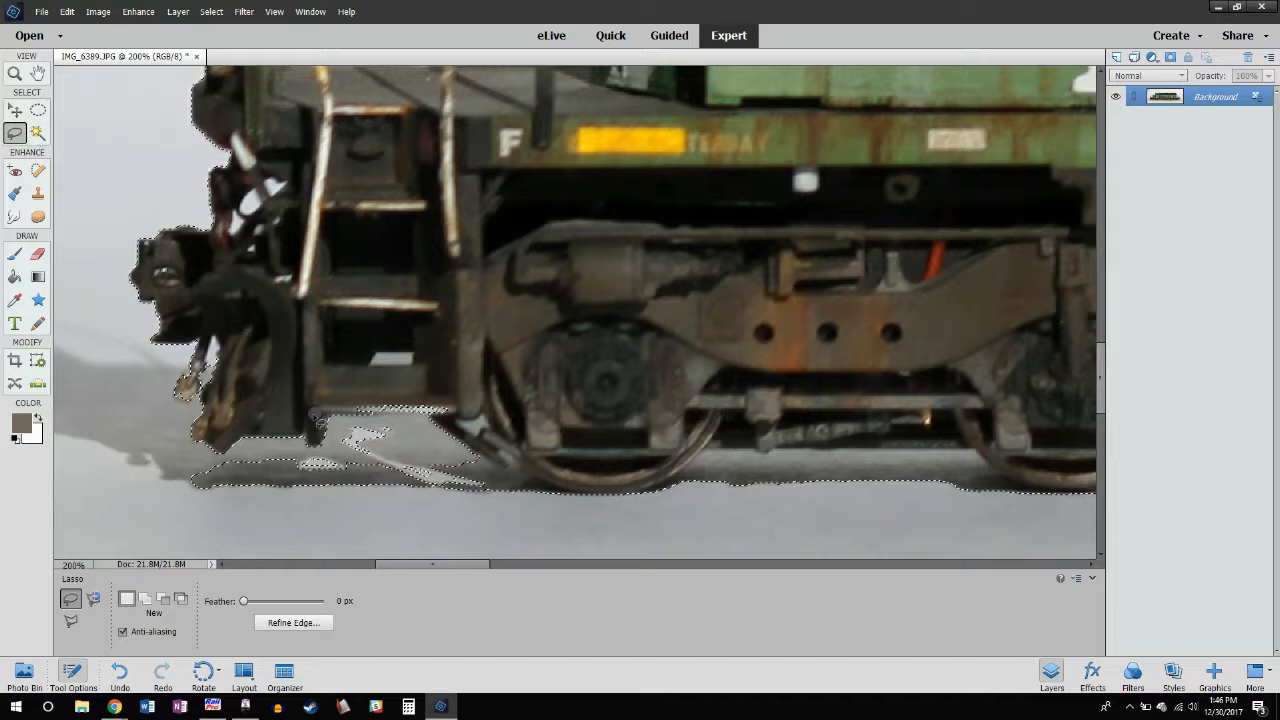
{"action": "key", "text": "shift"}
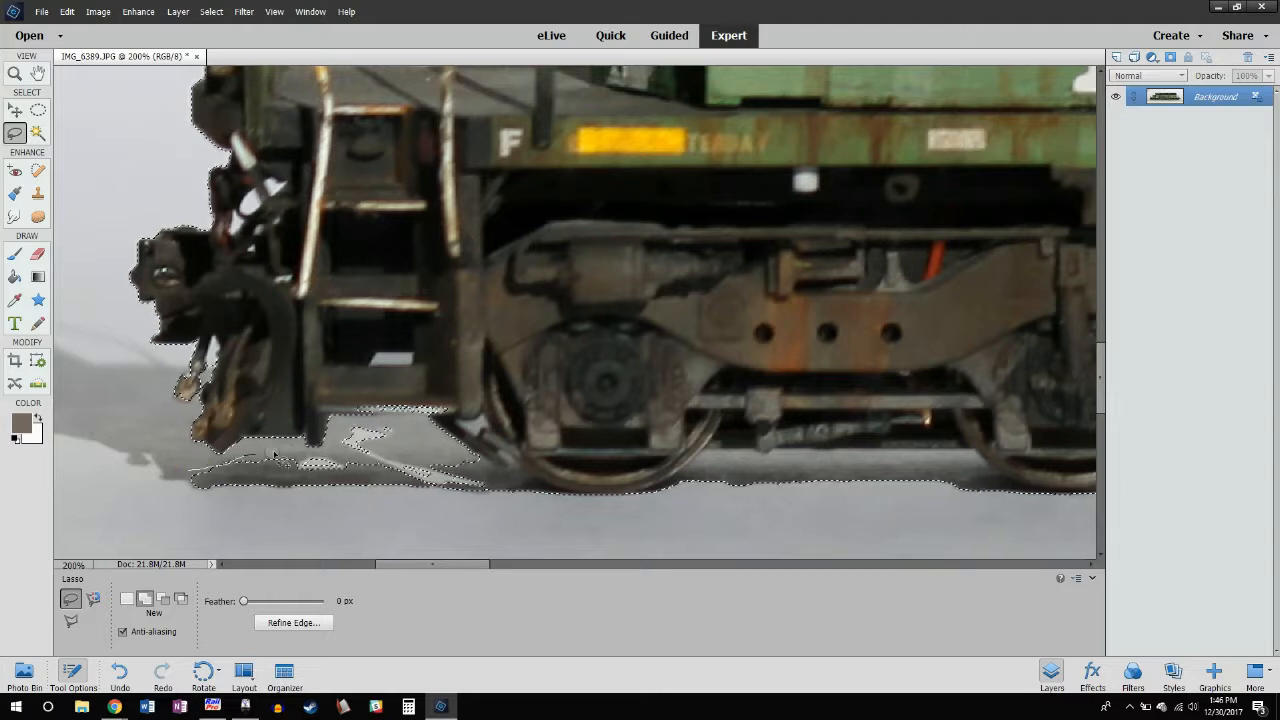
{"action": "left_click_drag", "start_coordinate": [196, 502], "coordinate": [238, 456]}
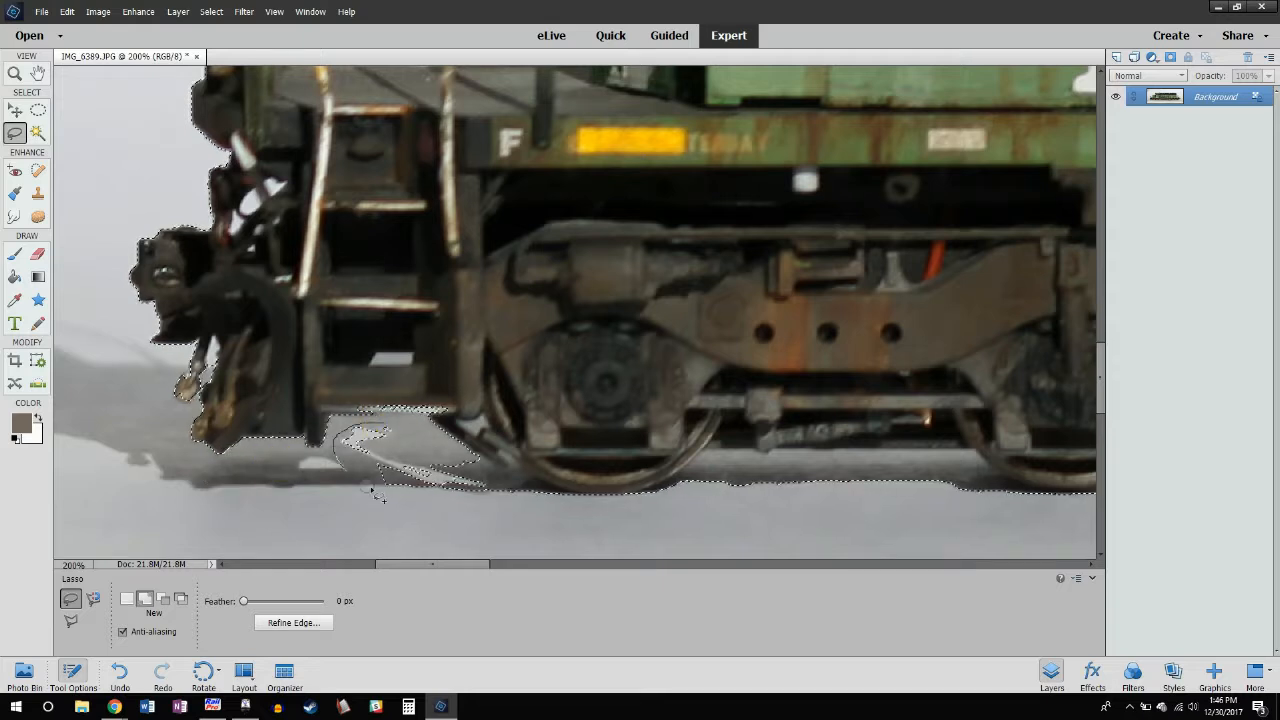
Include the remaining shadow patch beside the front wheel and clean up the selection edge along the underside of the front steps
{"action": "left_click", "coordinate": [370, 416]}
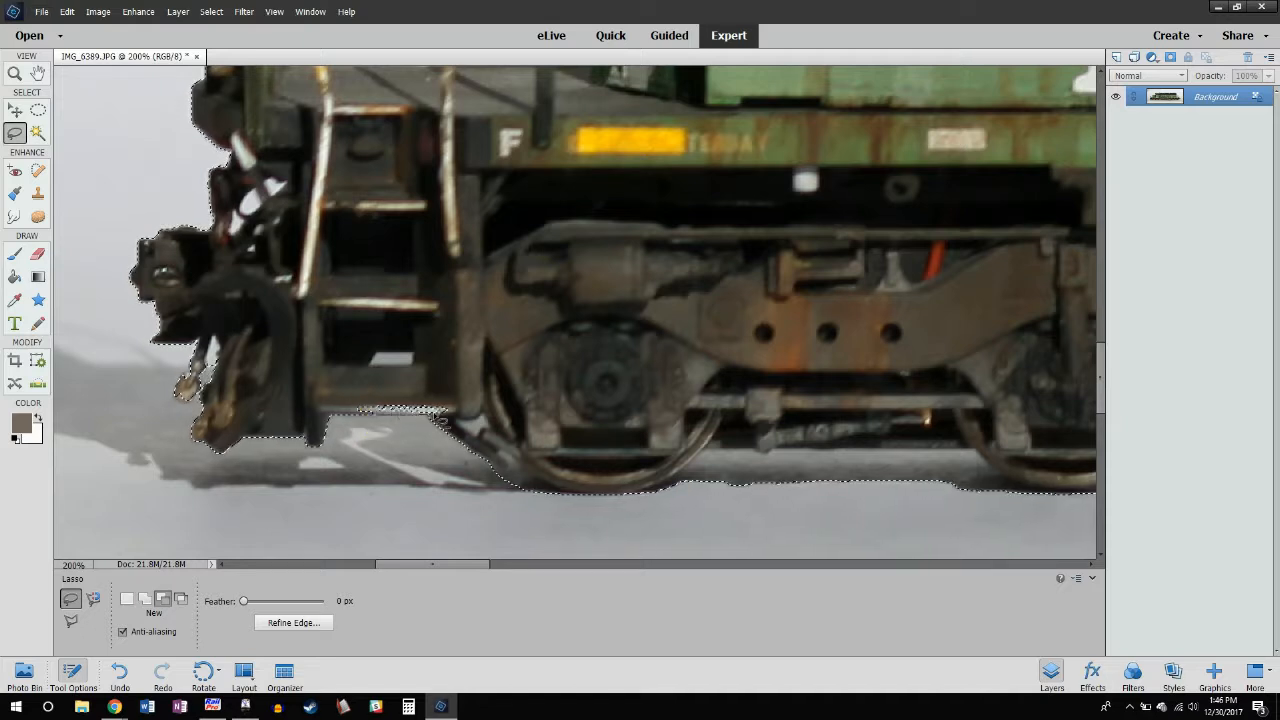
{"action": "mouse_move", "coordinate": [448, 410]}
{"action": "left_mouse_down"}
{"action": "mouse_move", "coordinate": [397, 398]}
{"action": "mouse_move", "coordinate": [370, 408]}
{"action": "left_mouse_up"}
{"action": "key", "text": "ctrl+z"}
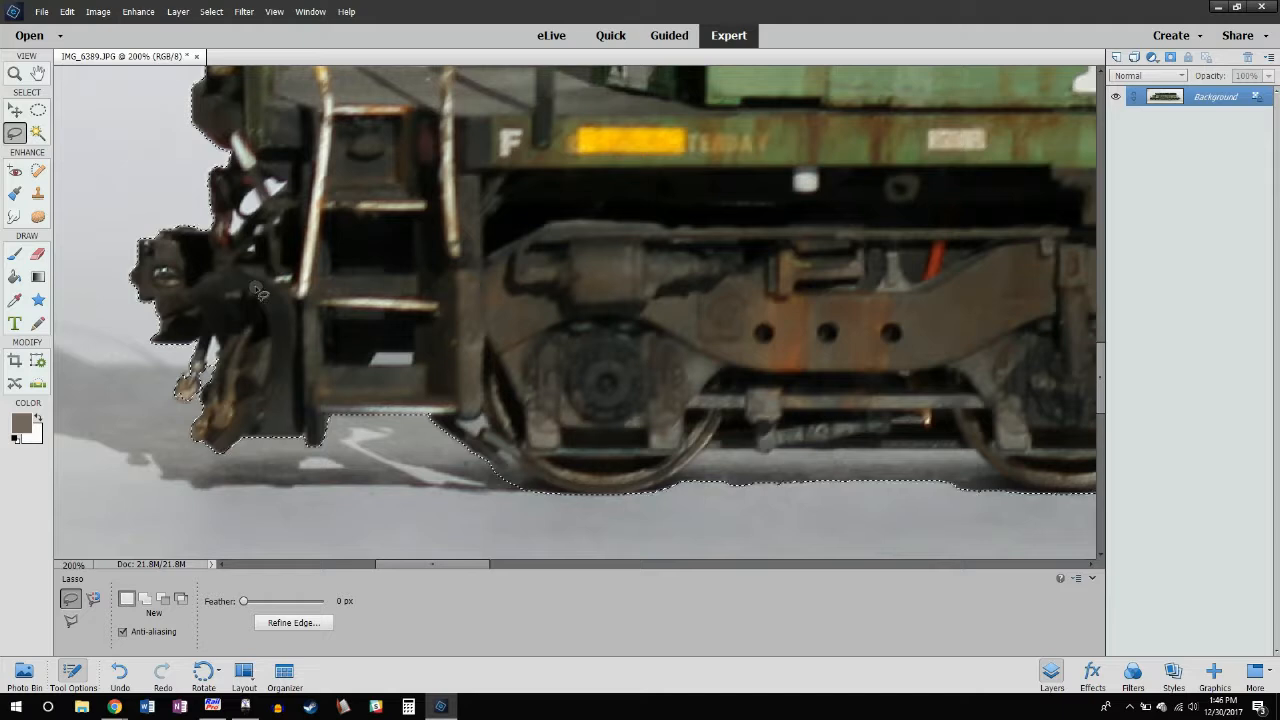
Remove the pale front handrail post from the background selection with the Lasso tool
{"action": "scroll", "coordinate": [266, 293], "scroll_direction": "up", "scroll_amount": 4}
{"action": "scroll", "coordinate": [266, 293], "scroll_direction": "up", "scroll_amount": 2}
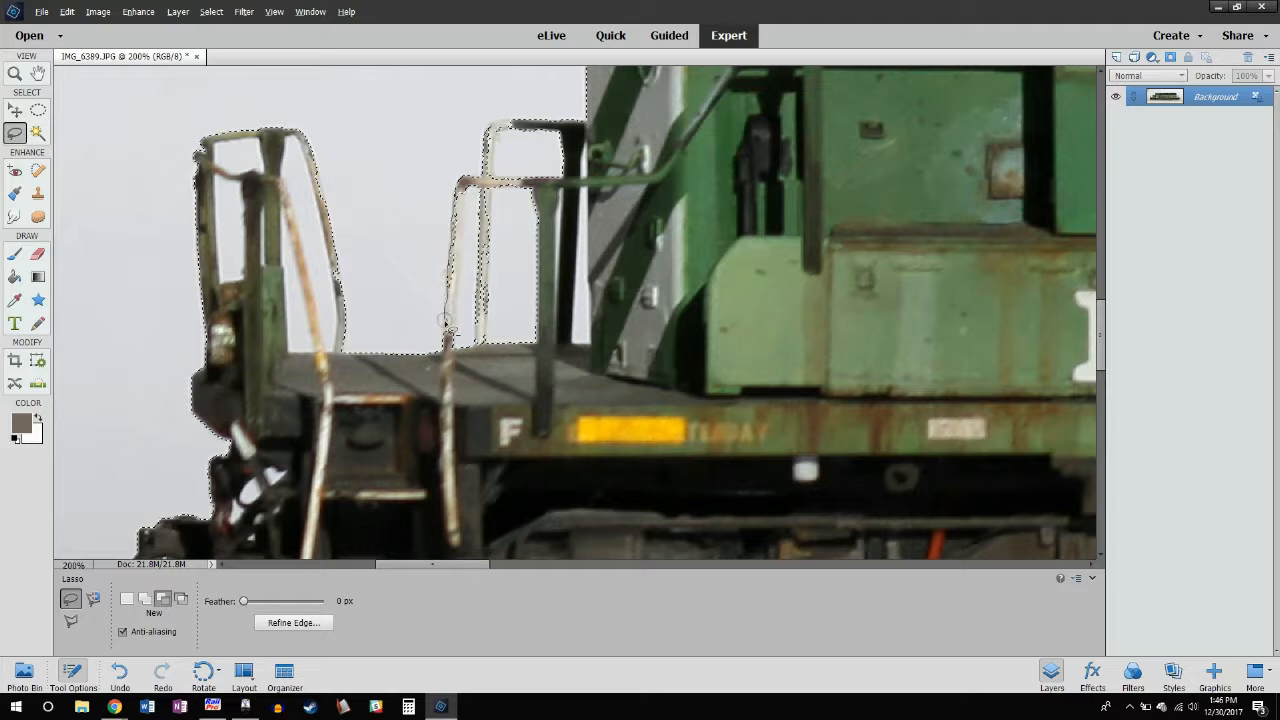
{"action": "left_click_drag", "start_coordinate": [455, 330], "coordinate": [466, 187]}
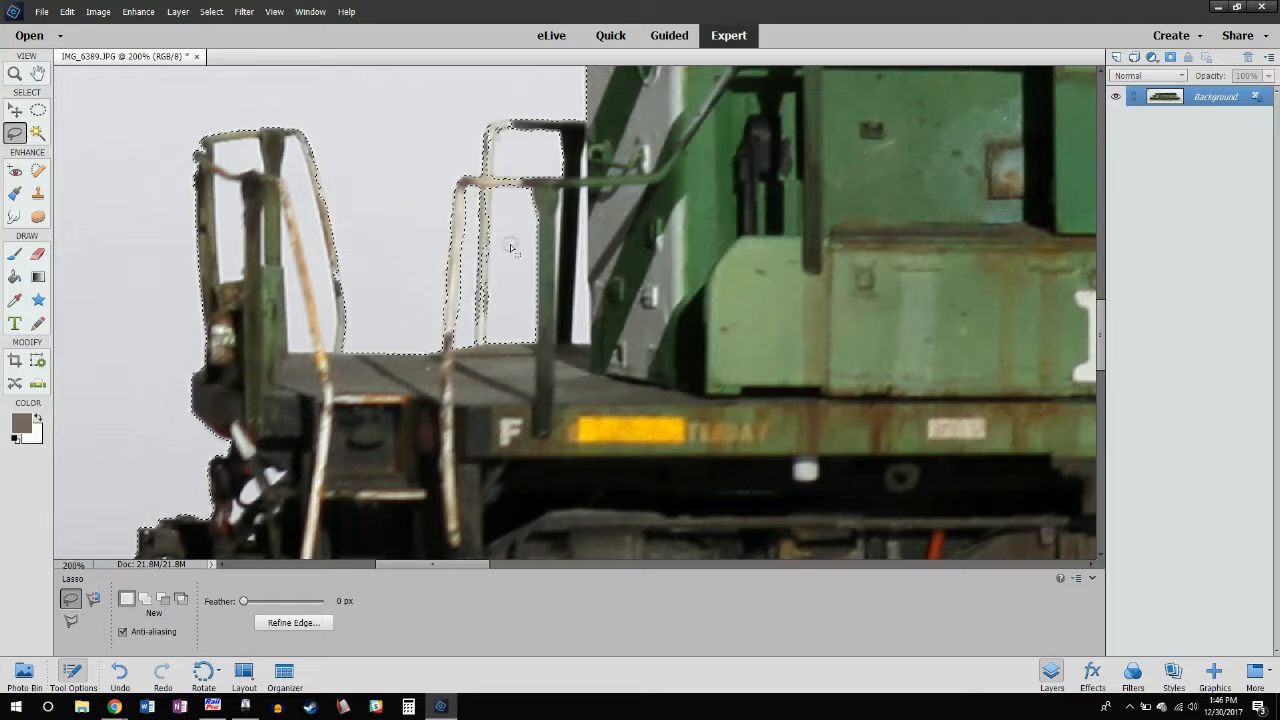
Add the small shadow wedge beside the bottom of the front wheel to the background selection with the Lasso tool
{"action": "scroll", "coordinate": [851, 474], "scroll_direction": "down", "scroll_amount": 5}
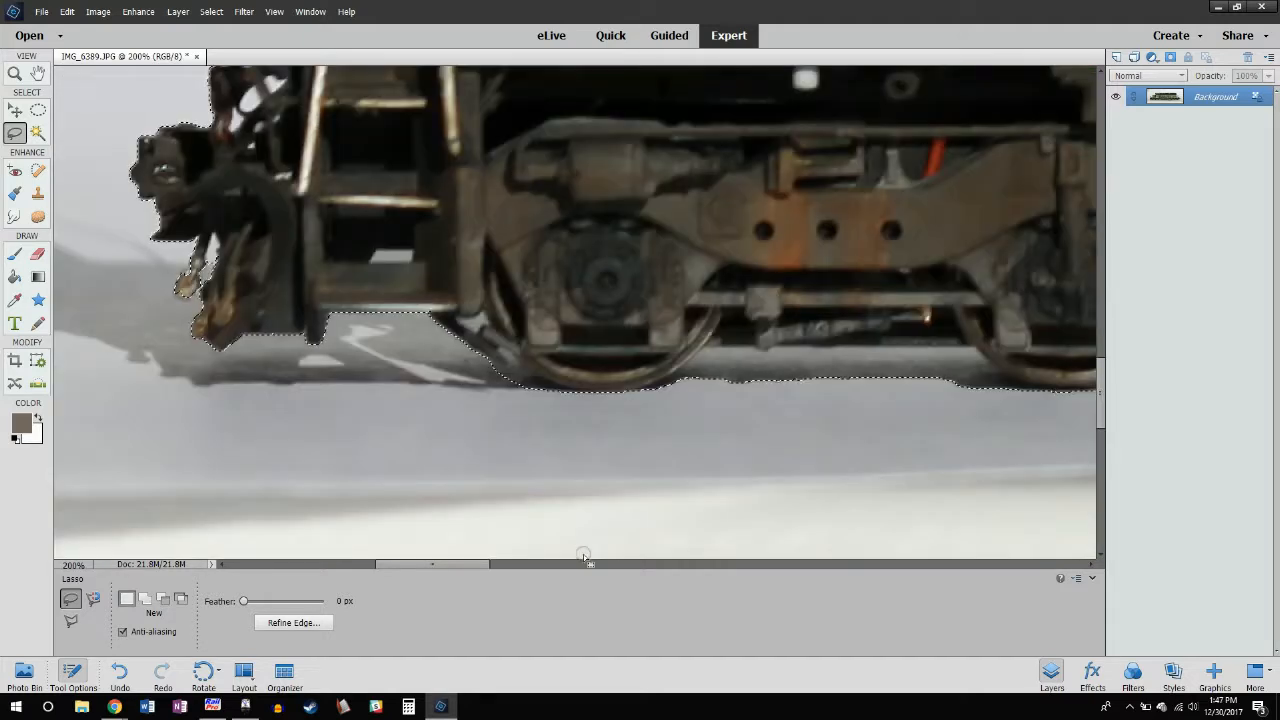
{"action": "left_click_drag", "start_coordinate": [448, 560], "coordinate": [482, 560]}
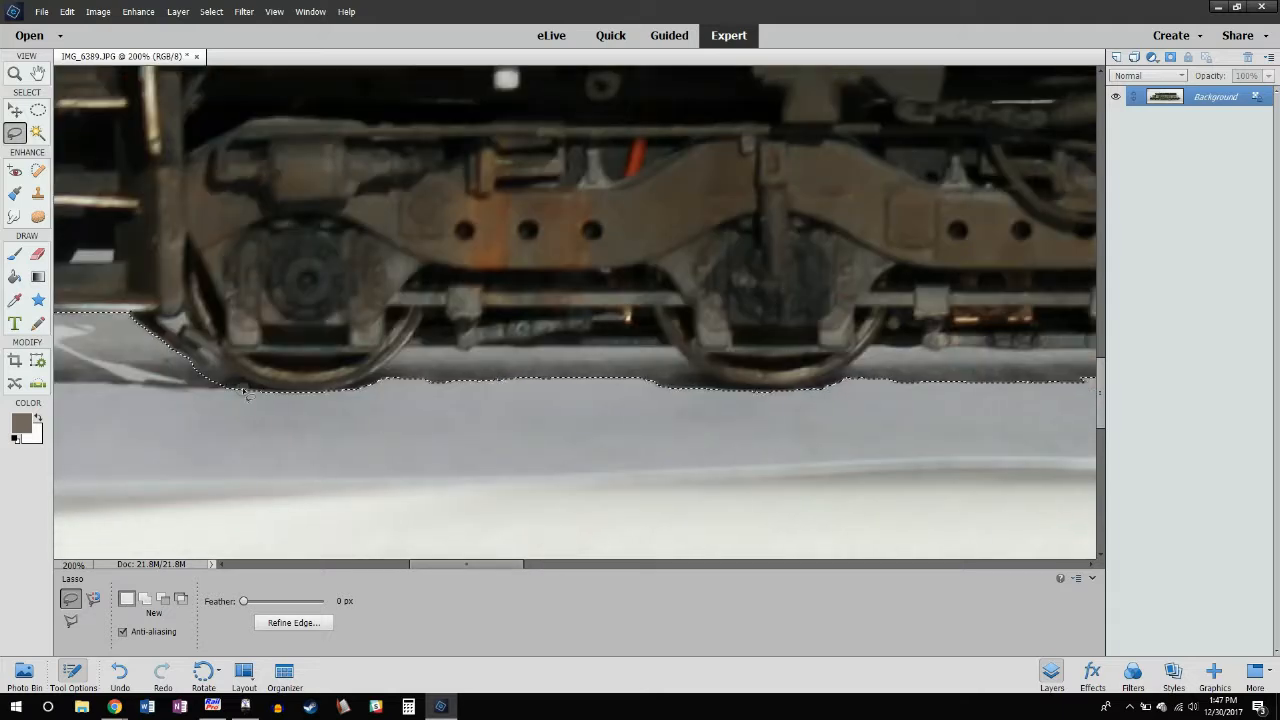
{"action": "left_click_drag", "start_coordinate": [226, 375], "coordinate": [272, 394]}
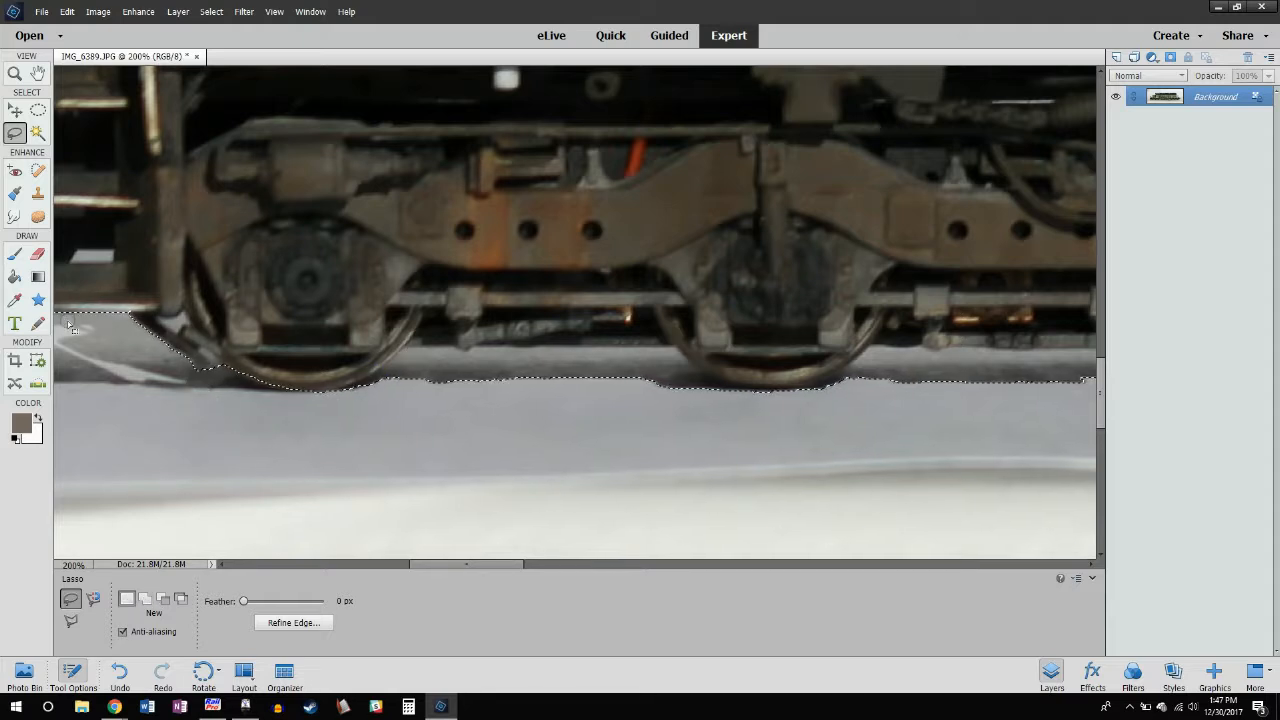
Add the shadow strip beneath the front truck's wheels to the background selection with the Rectangular Marquee tool
{"action": "left_click", "coordinate": [45, 109]}
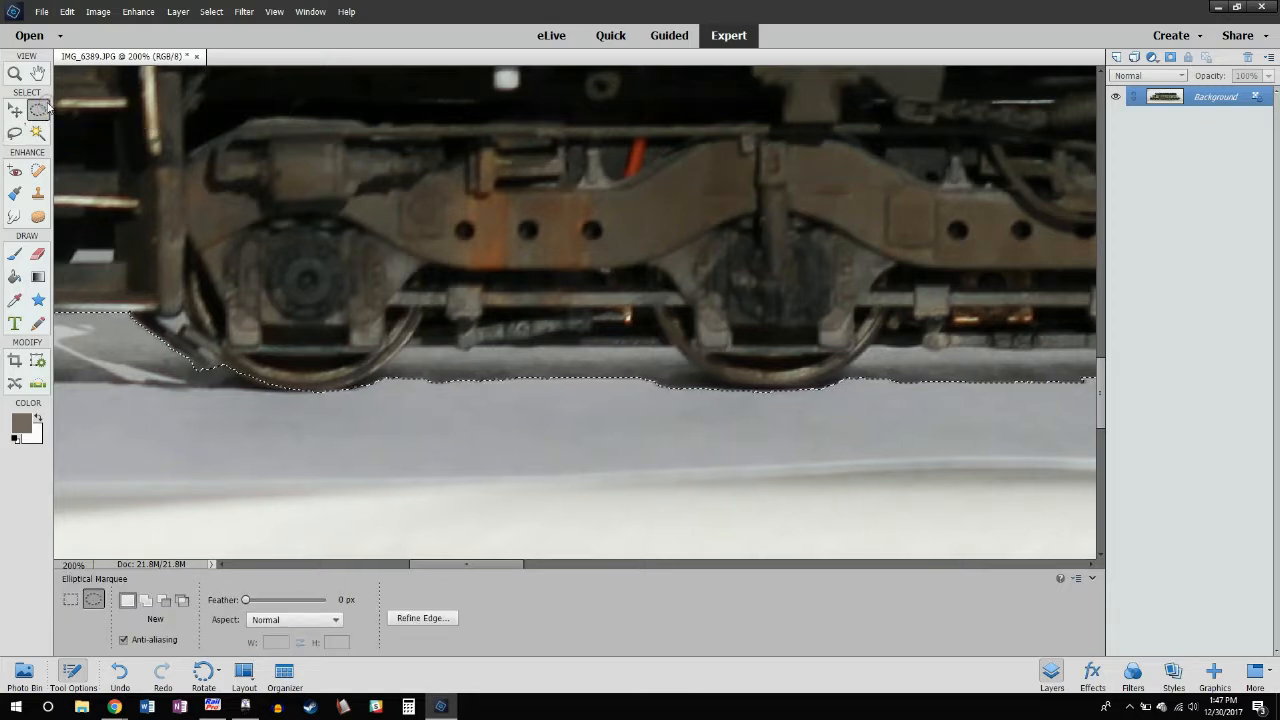
{"action": "left_click", "coordinate": [70, 604]}
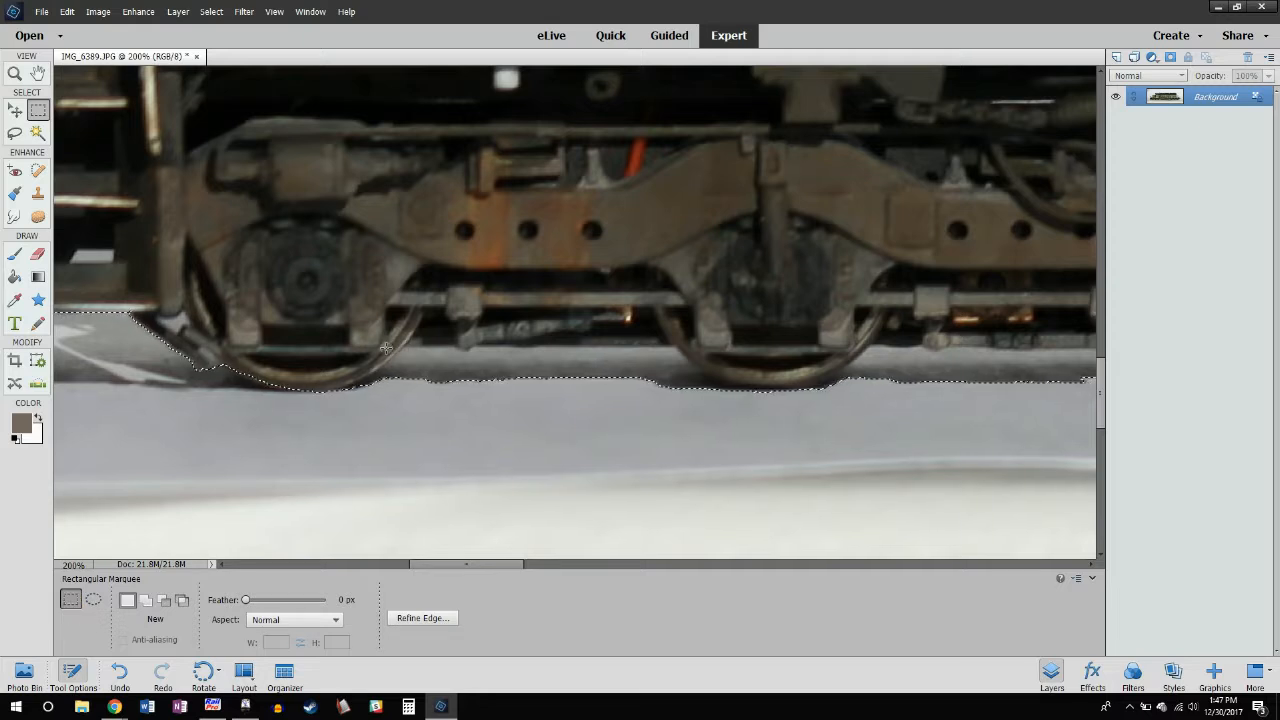
{"action": "left_click_drag", "start_coordinate": [381, 347], "coordinate": [807, 450]}
{"action": "left_click_drag", "start_coordinate": [420, 563], "coordinate": [470, 563]}
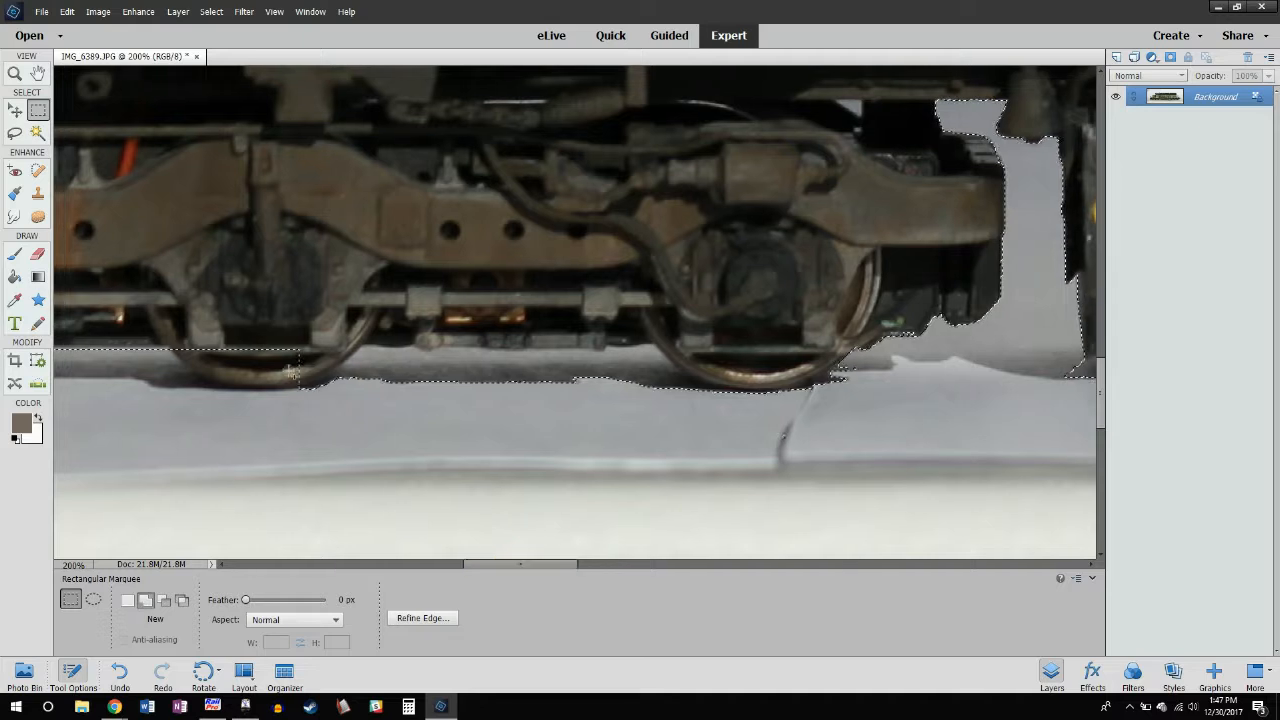
{"action": "left_click_drag", "start_coordinate": [298, 355], "coordinate": [750, 395]}
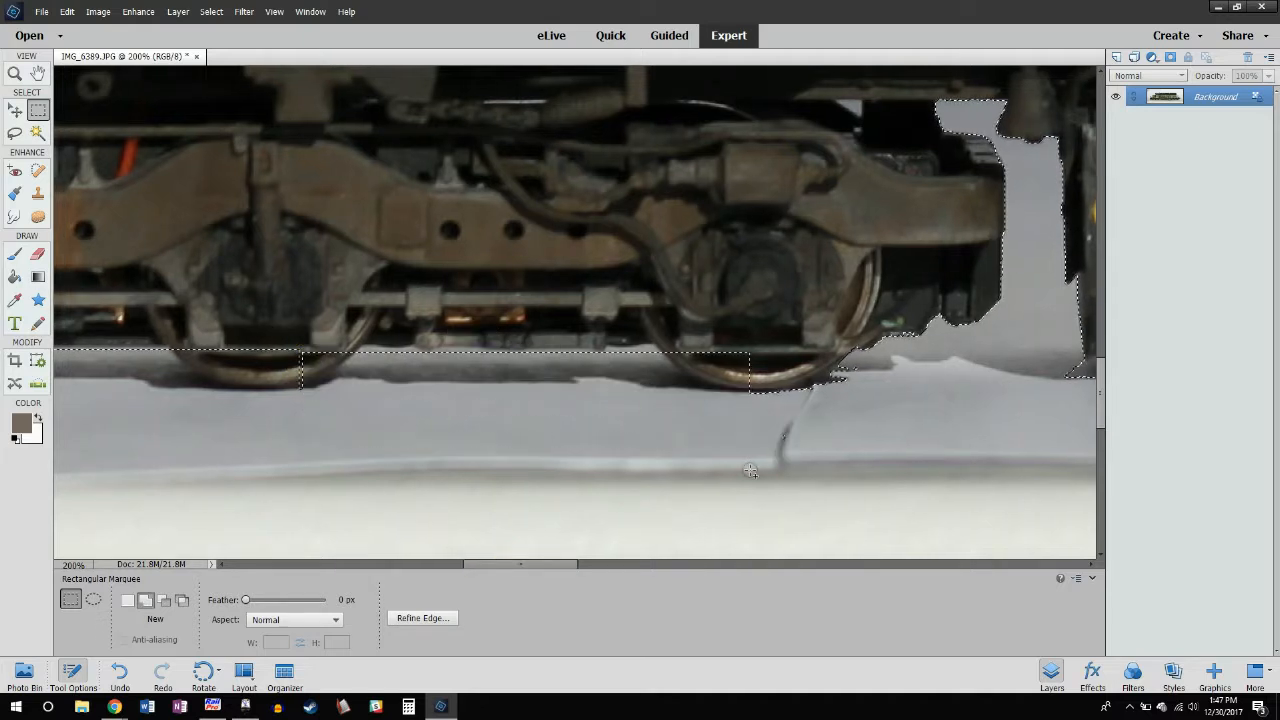
Add the shadow in front of the fuel tank and the dark strip along its lower edge to the background selection
{"action": "left_click_drag", "start_coordinate": [483, 563], "coordinate": [584, 563]}
{"action": "key", "text": "shift"}
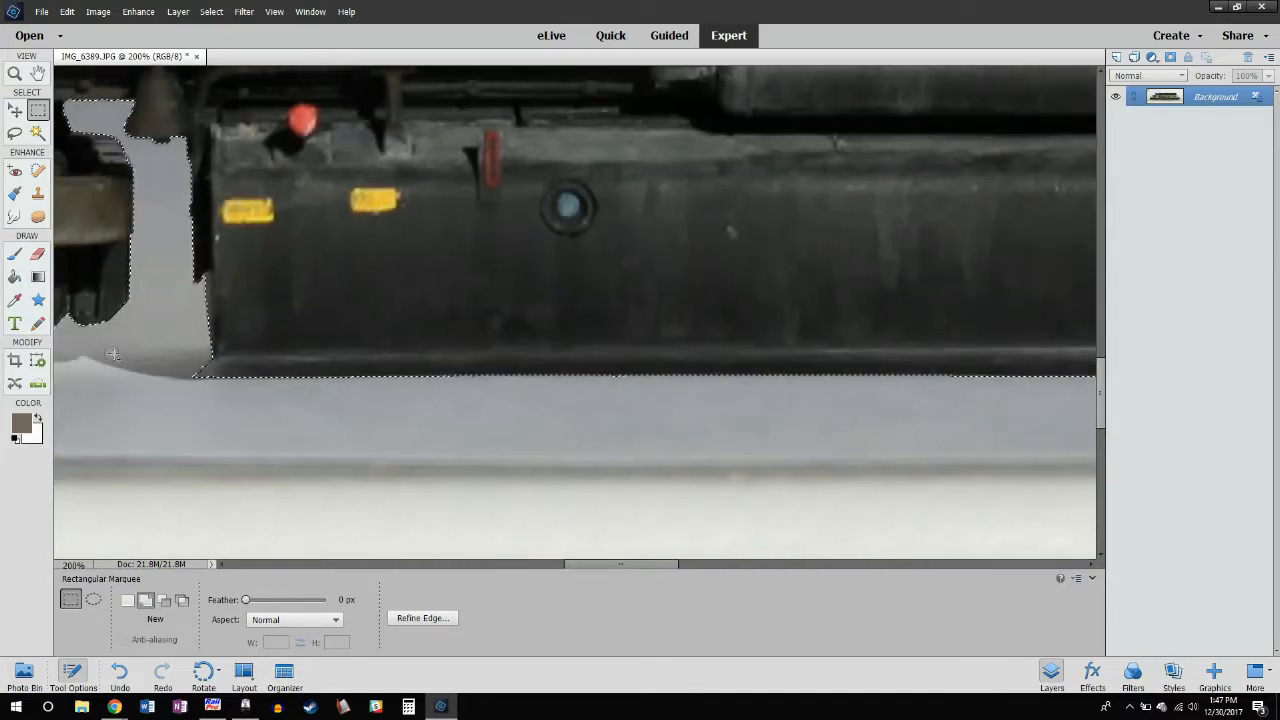
{"action": "left_click_drag", "start_coordinate": [153, 348], "coordinate": [214, 407]}
{"action": "left_click_drag", "start_coordinate": [585, 564], "coordinate": [688, 564]}
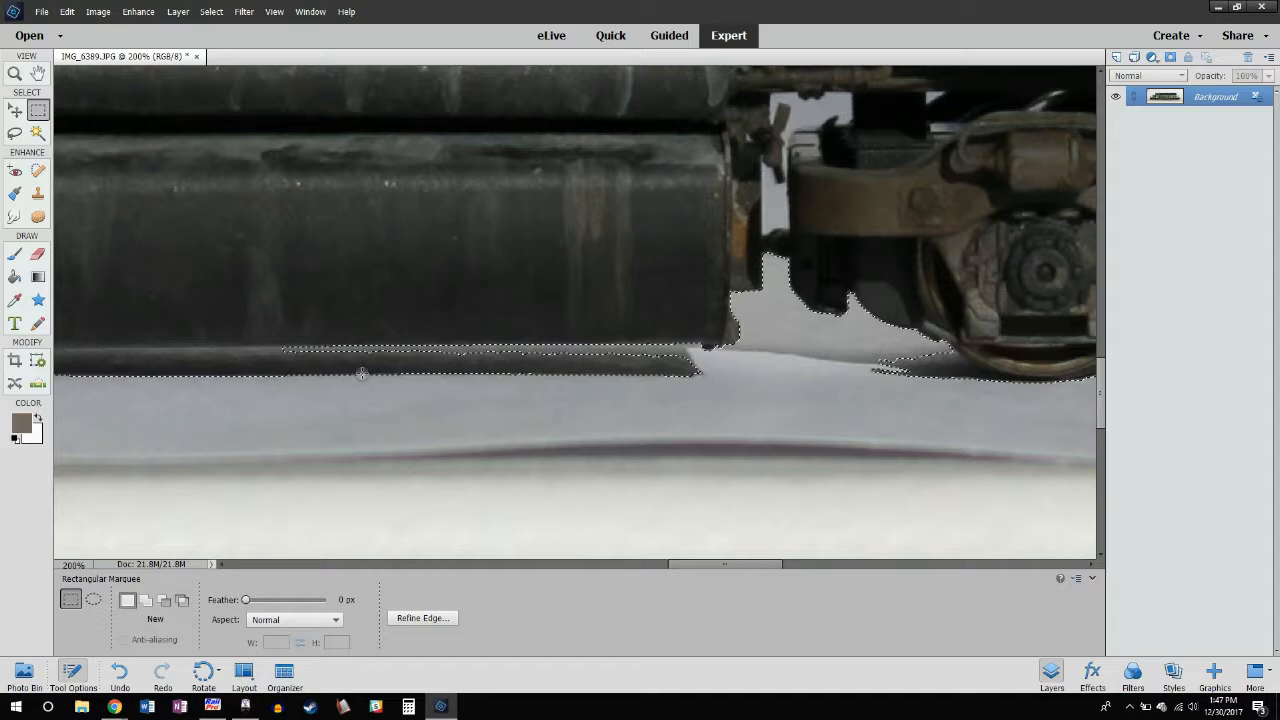
{"action": "left_click_drag", "start_coordinate": [752, 564], "coordinate": [655, 566]}
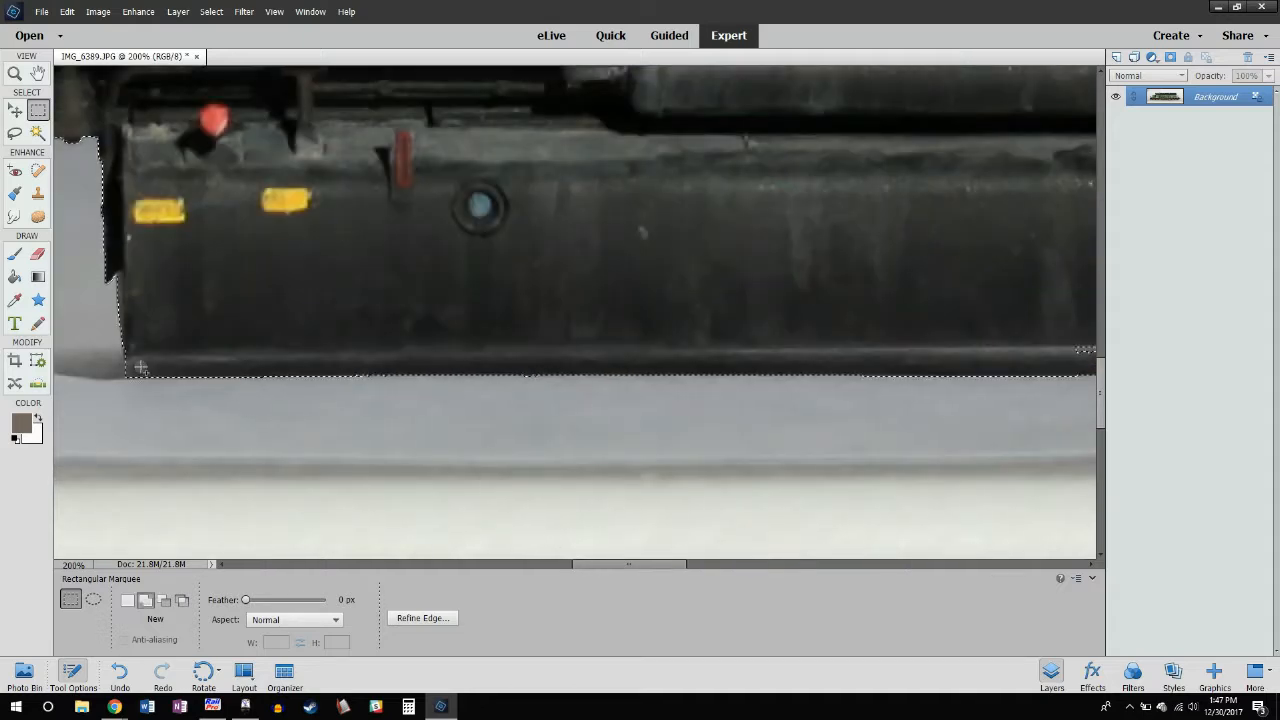
{"action": "left_click_drag", "start_coordinate": [103, 364], "coordinate": [1080, 404]}
{"action": "left_click_drag", "start_coordinate": [663, 566], "coordinate": [689, 566]}
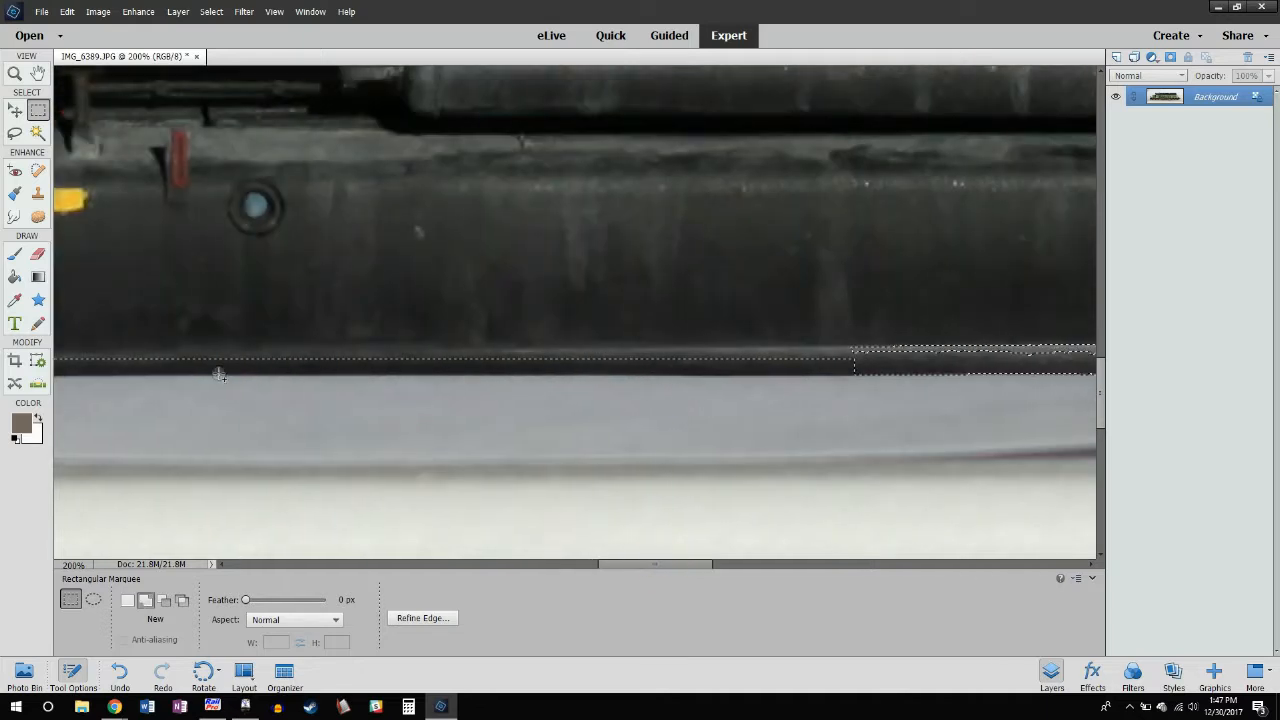
{"action": "left_click_drag", "start_coordinate": [210, 362], "coordinate": [1100, 418]}
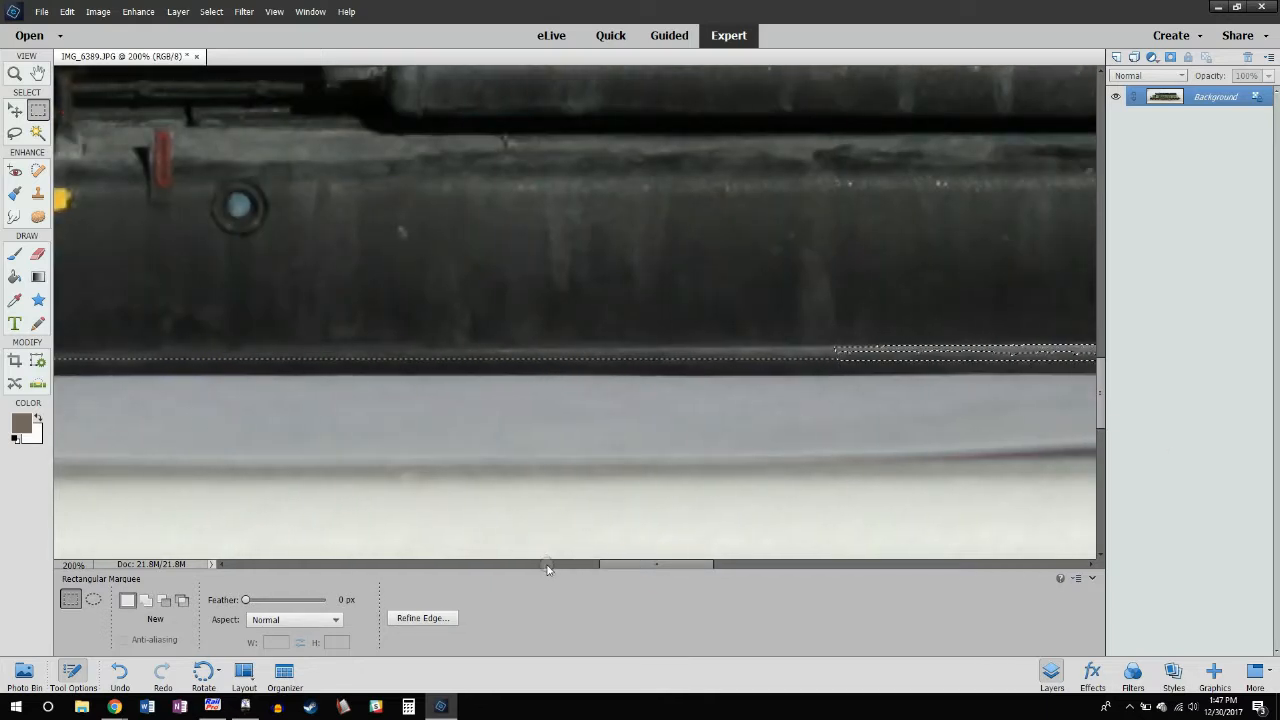
{"action": "left_click_drag", "start_coordinate": [649, 566], "coordinate": [706, 566]}
{"action": "left_click_drag", "start_coordinate": [160, 358], "coordinate": [892, 437]}
Subtract the curved lower parts of the three front-truck wheels from the background selection with the Elliptical Marquee tool
{"action": "left_click_drag", "start_coordinate": [746, 564], "coordinate": [475, 567]}
{"action": "left_click", "coordinate": [92, 600]}
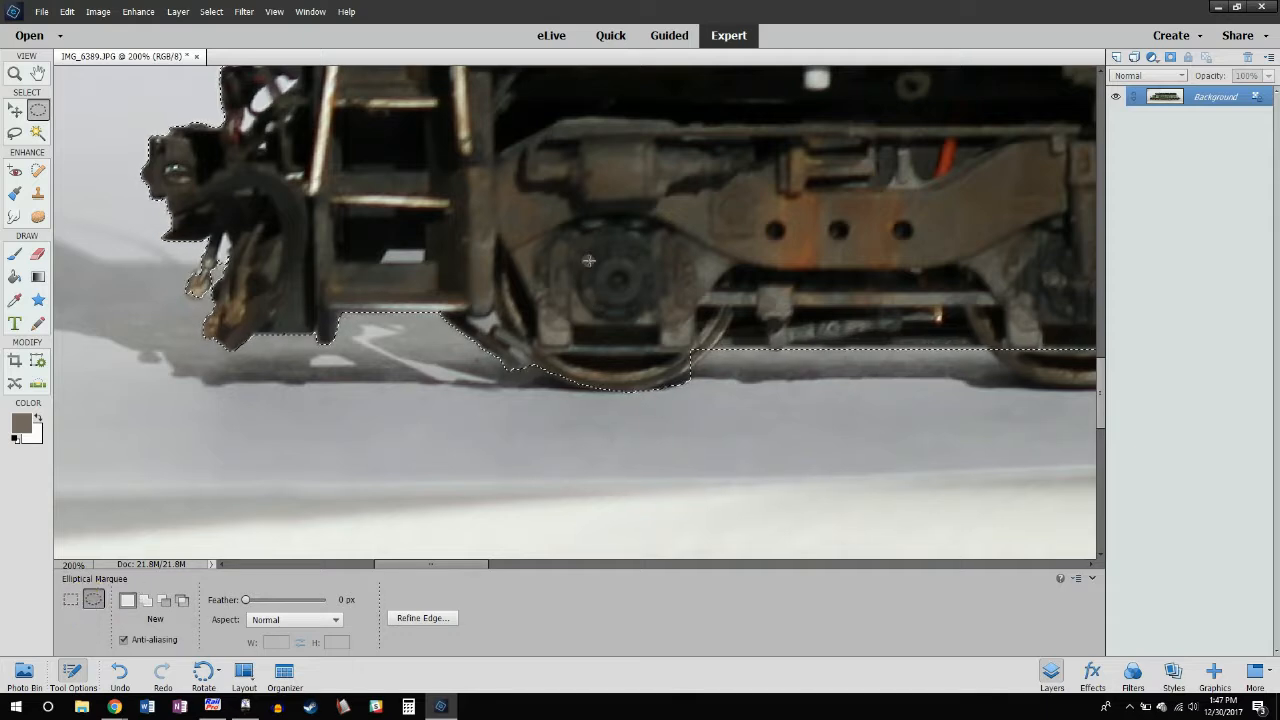
{"action": "key", "text": "alt"}
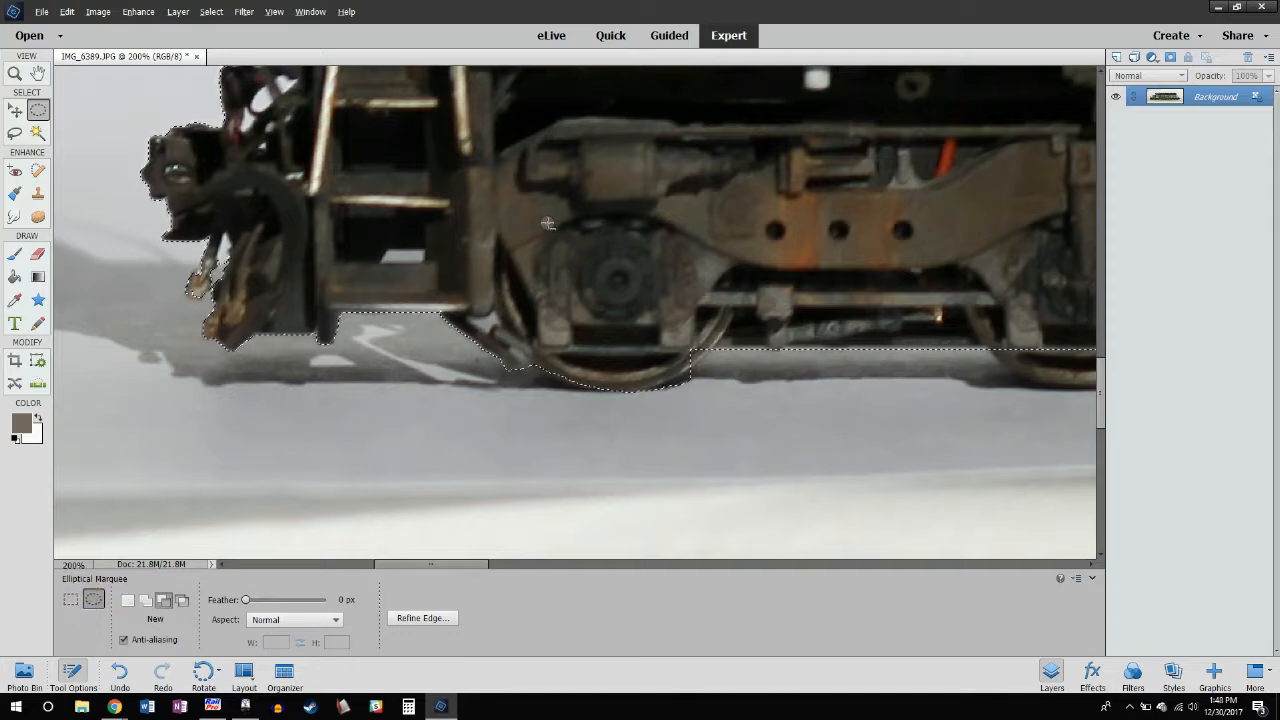
{"action": "left_click_drag", "start_coordinate": [551, 226], "coordinate": [723, 385]}
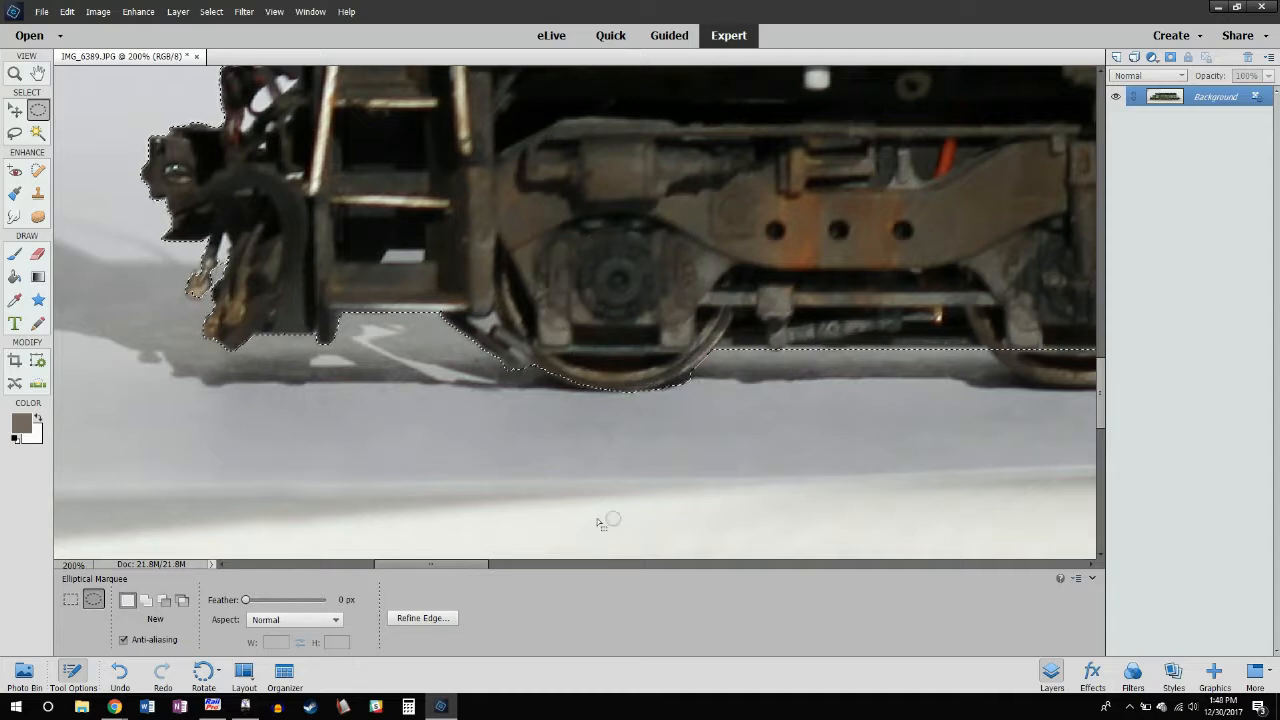
{"action": "left_click_drag", "start_coordinate": [478, 565], "coordinate": [534, 565]}
{"action": "left_click_drag", "start_coordinate": [471, 209], "coordinate": [686, 392]}
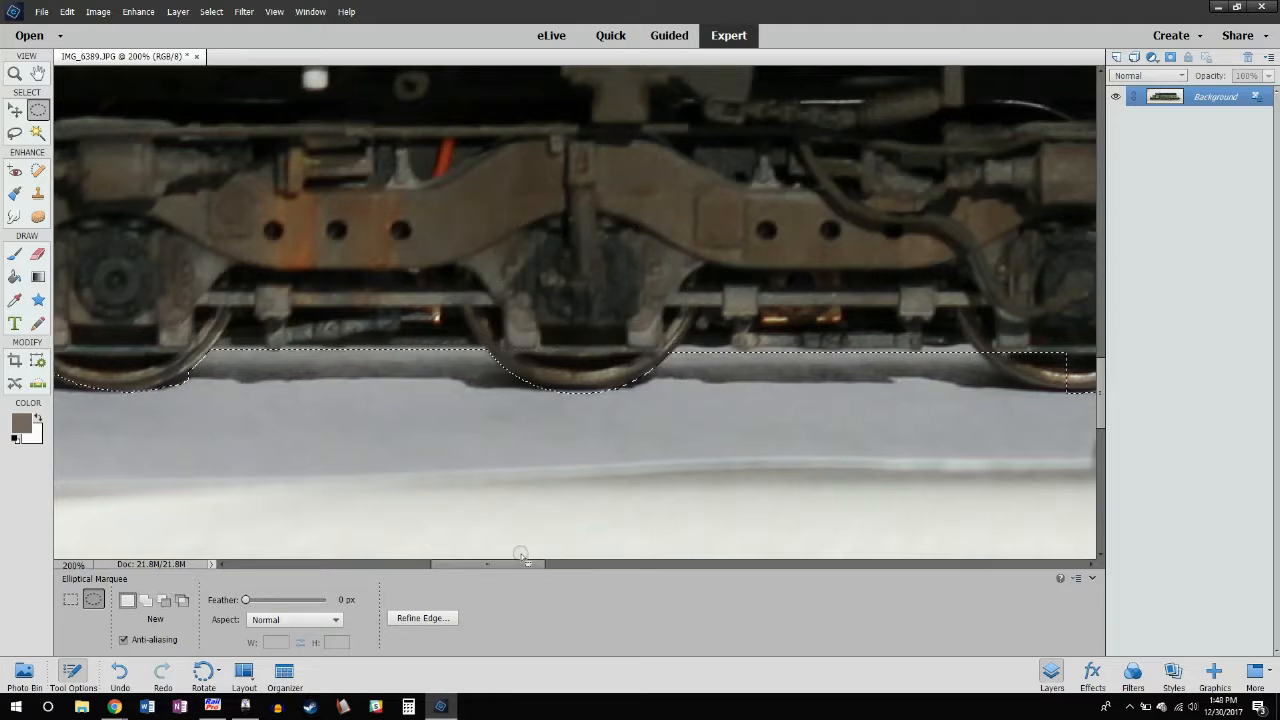
{"action": "left_click_drag", "start_coordinate": [488, 564], "coordinate": [564, 564]}
{"action": "left_click_drag", "start_coordinate": [265, 263], "coordinate": [486, 385]}
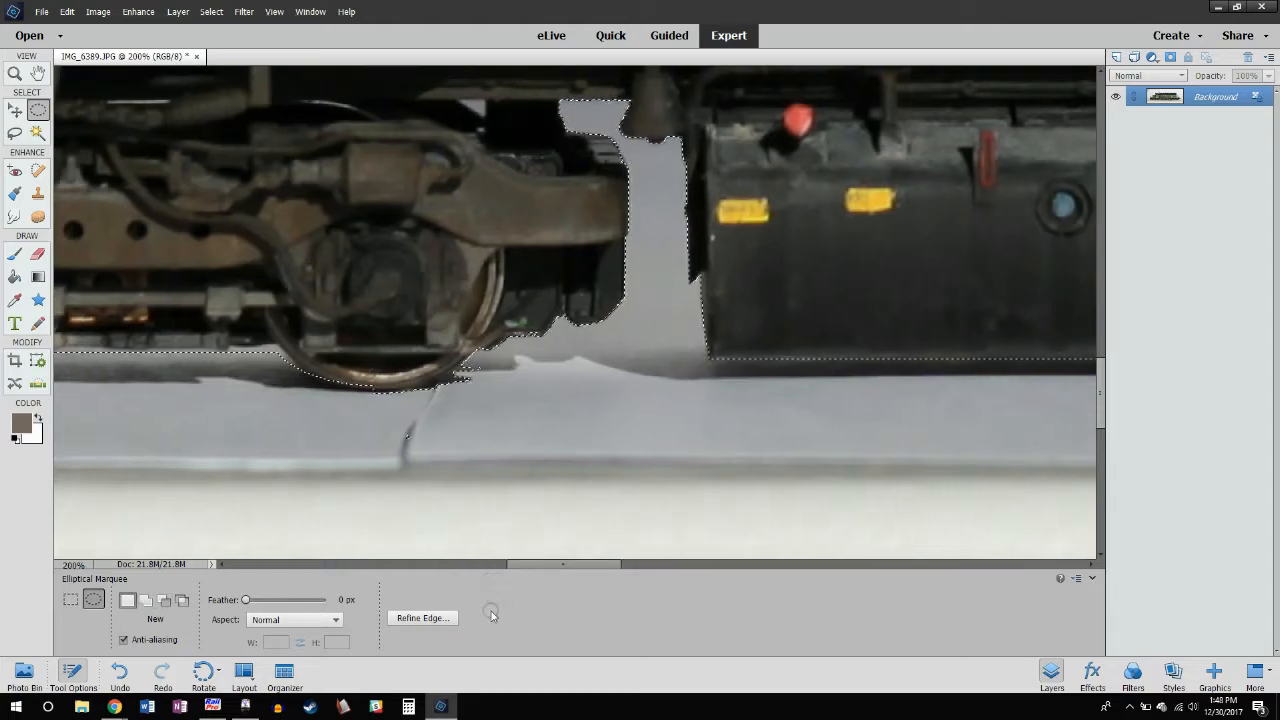
{"action": "left_click_drag", "start_coordinate": [598, 563], "coordinate": [590, 563]}
{"action": "left_click_drag", "start_coordinate": [354, 234], "coordinate": [556, 388]}
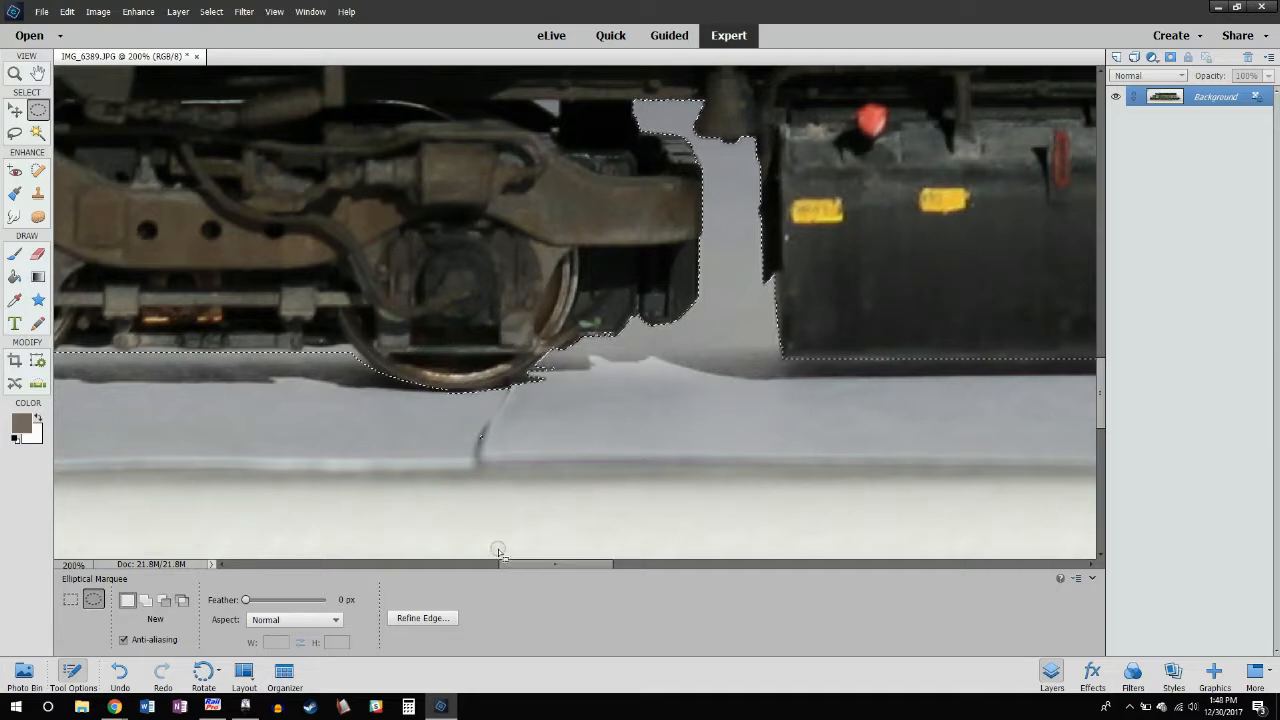
Add the background enclosed by the bracket on the cab roof to the selection with the Magic Wand
{"action": "scroll", "coordinate": [518, 480], "scroll_direction": "up", "scroll_amount": 2}
{"action": "scroll", "coordinate": [518, 479], "scroll_direction": "up", "scroll_amount": 10}
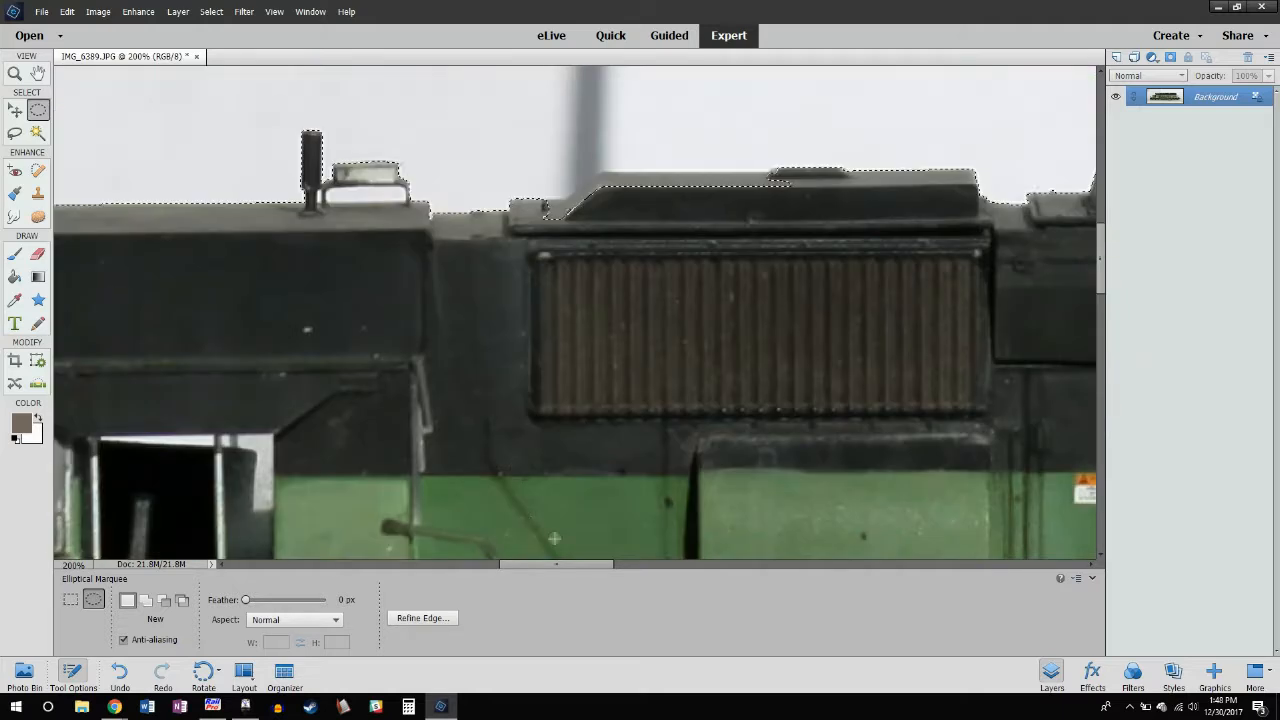
{"action": "left_click_drag", "start_coordinate": [565, 564], "coordinate": [545, 566]}
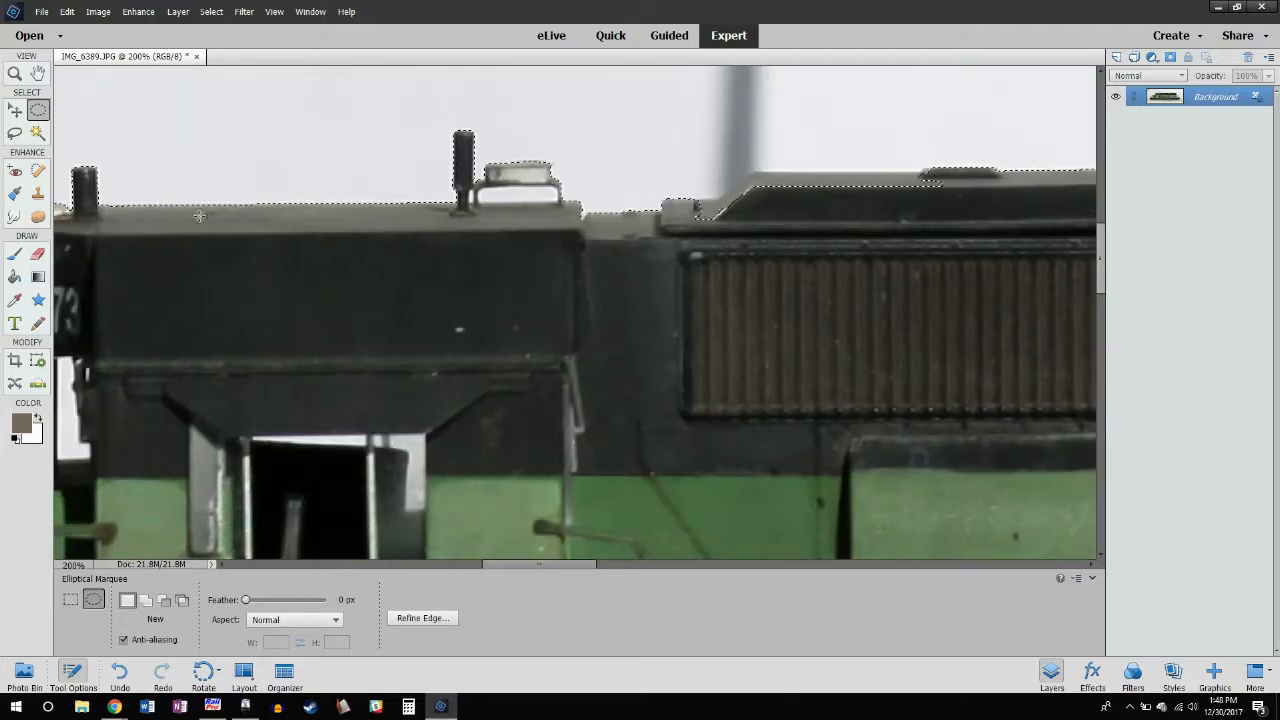
{"action": "left_click", "coordinate": [38, 132]}
{"action": "left_click", "coordinate": [501, 196], "text": "shift"}
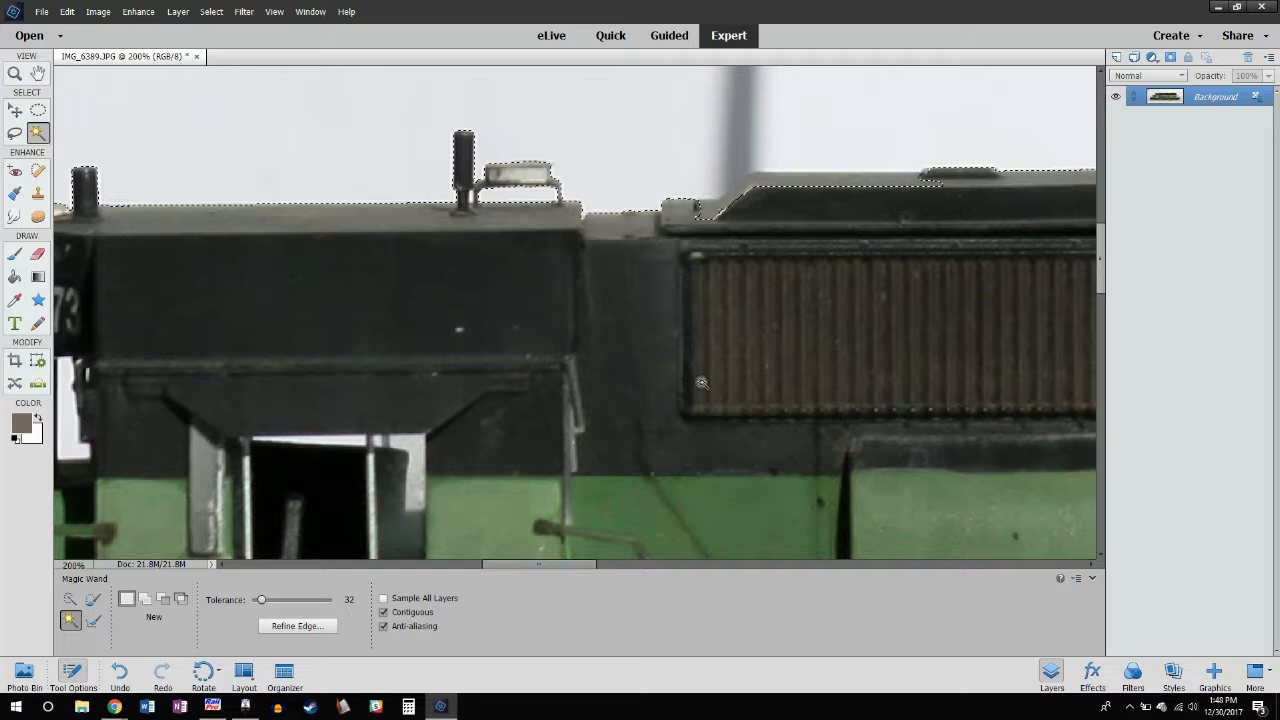
Remove the raised roof hatch above the front grille from the background selection with the Lasso tool
{"action": "left_click_drag", "start_coordinate": [595, 568], "coordinate": [620, 567]}
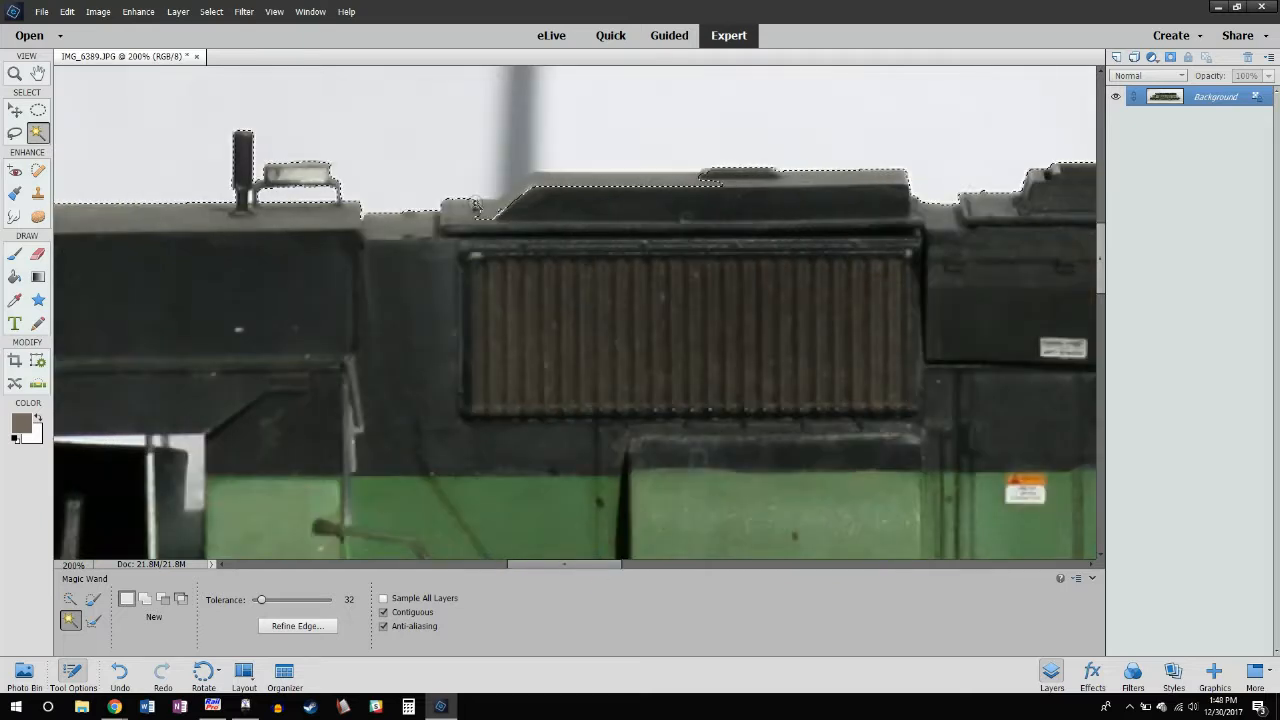
{"action": "key", "text": "l"}
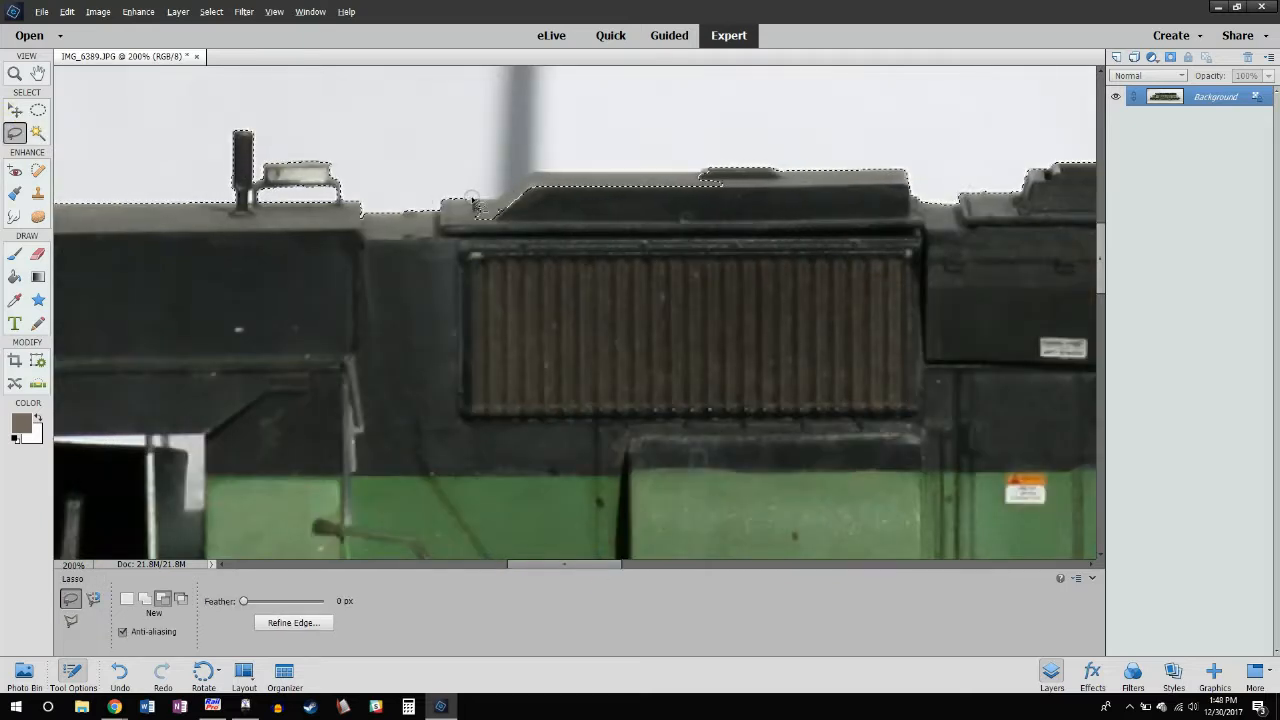
{"action": "left_click_drag", "start_coordinate": [475, 205], "coordinate": [522, 186]}
{"action": "left_click", "coordinate": [38, 110]}
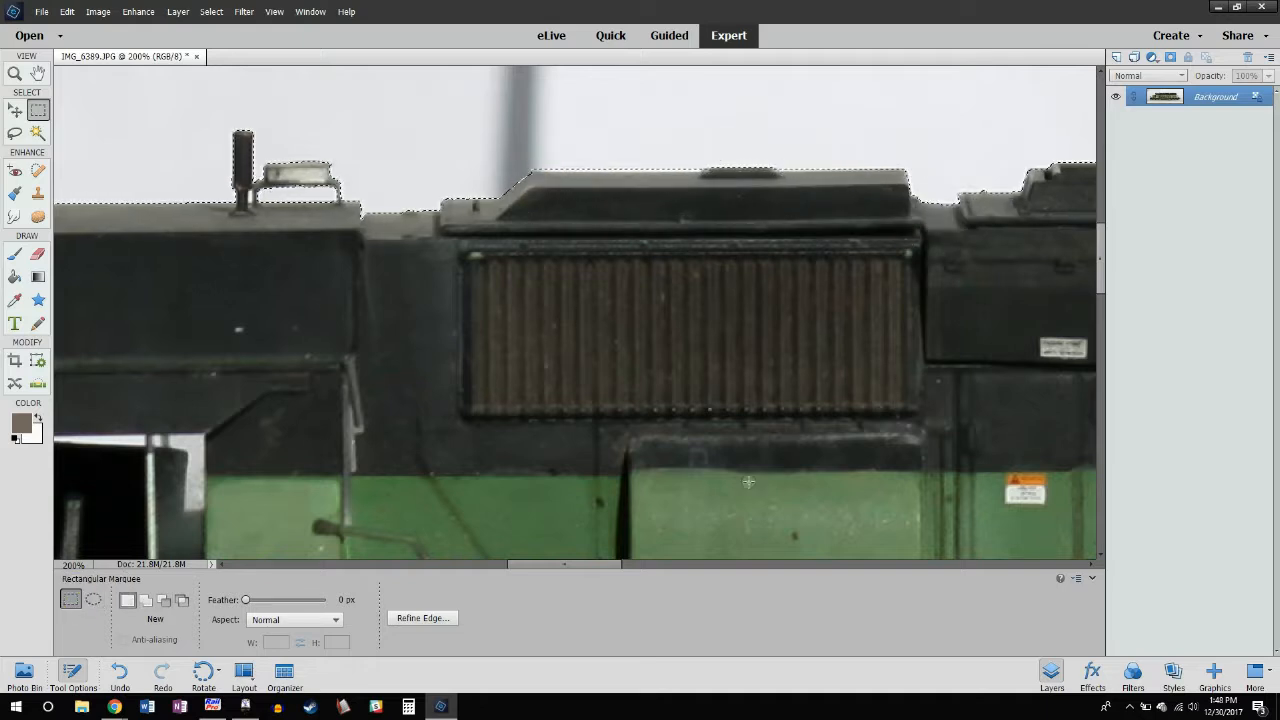
Add the background areas enclosed by the rear roof loop and the rear handrails to the selection with the Magic Wand
{"action": "left_click_drag", "start_coordinate": [529, 563], "coordinate": [835, 556]}
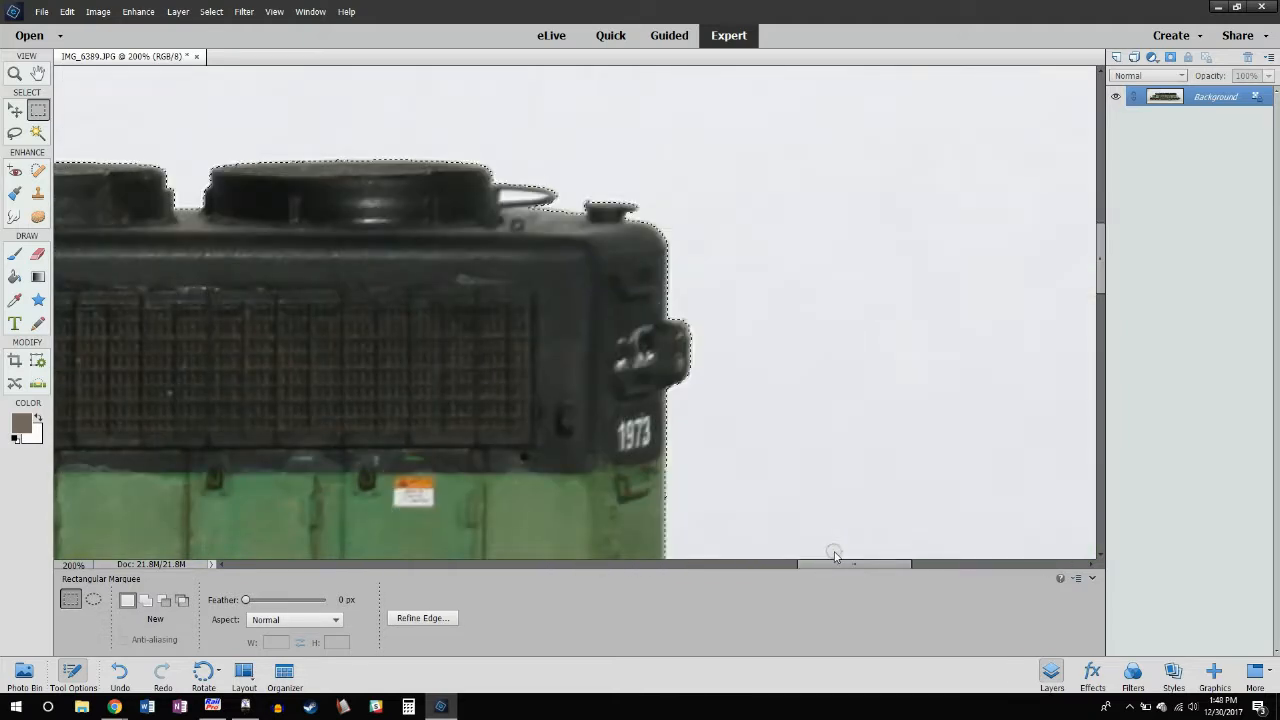
{"action": "left_click", "coordinate": [37, 132]}
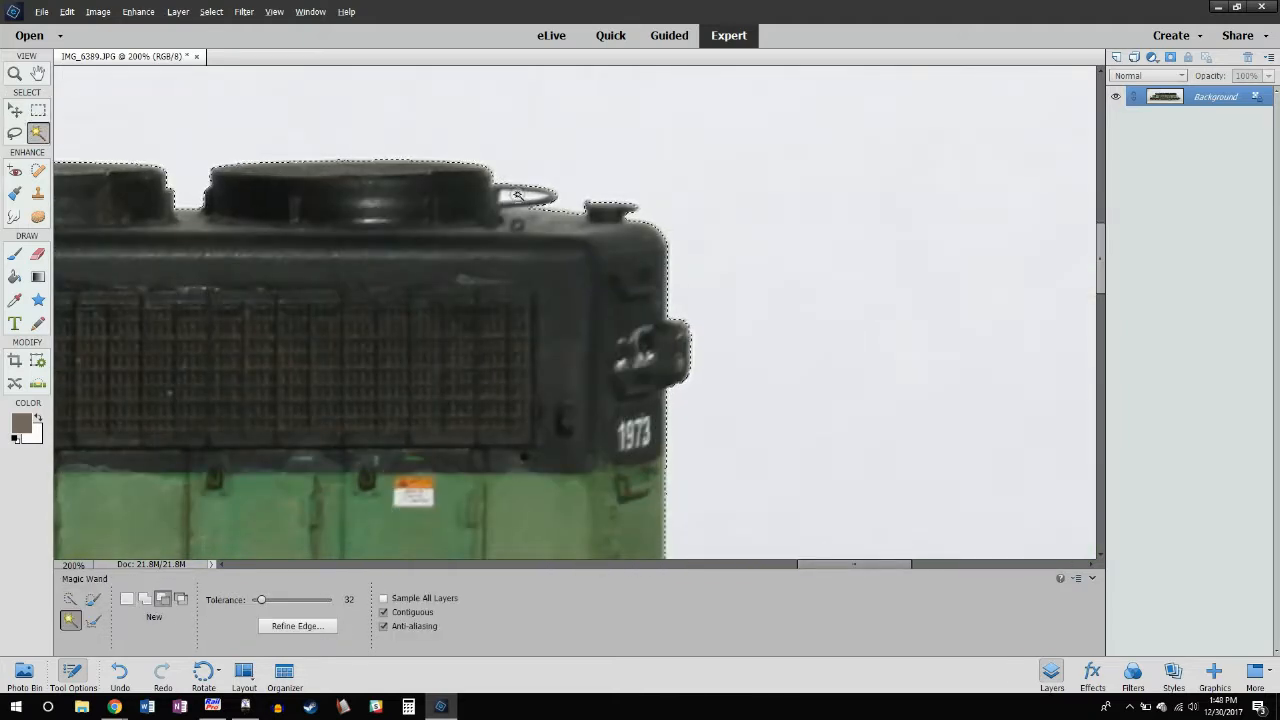
{"action": "scroll", "coordinate": [740, 255], "scroll_direction": "down", "scroll_amount": 5}
{"action": "left_click", "coordinate": [737, 244], "text": "shift"}
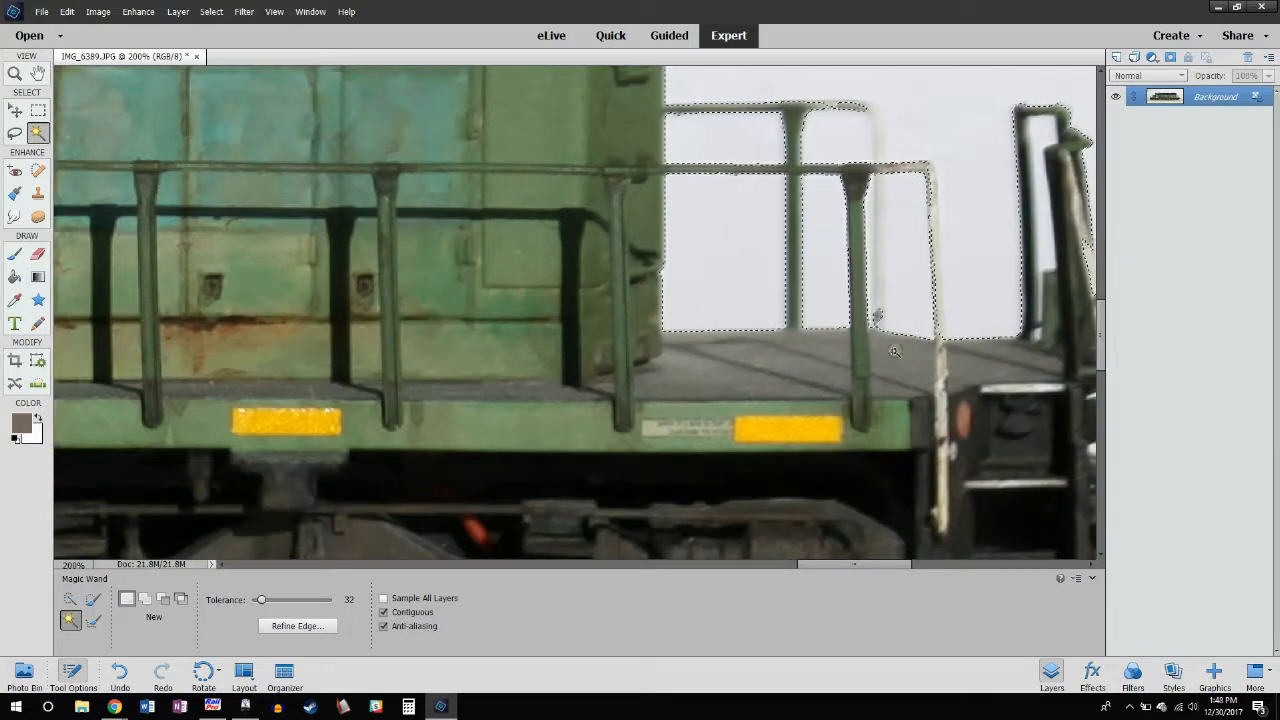
{"action": "mouse_move", "coordinate": [808, 563]}
{"action": "left_mouse_down"}
{"action": "mouse_move", "coordinate": [852, 560]}
{"action": "mouse_move", "coordinate": [673, 570]}
{"action": "mouse_move", "coordinate": [850, 567]}
{"action": "mouse_move", "coordinate": [824, 567]}
{"action": "left_mouse_up"}
{"action": "scroll", "coordinate": [852, 556], "scroll_direction": "down", "scroll_amount": 6}
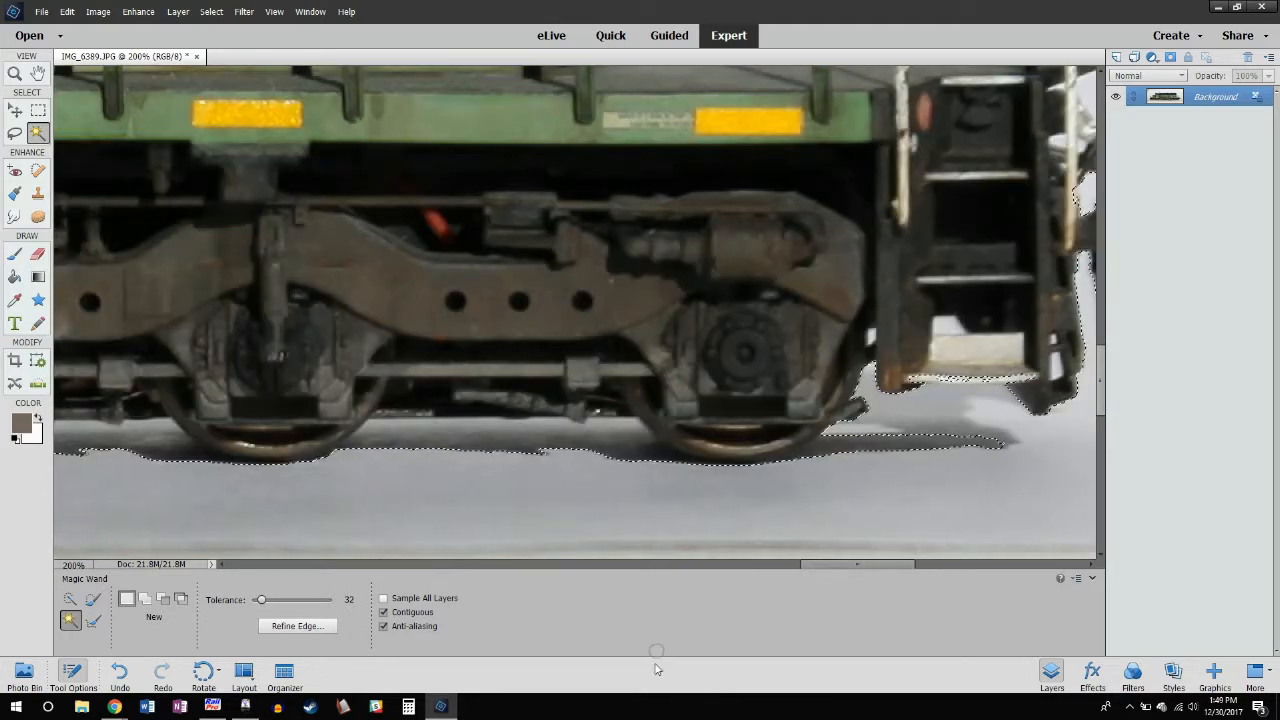
Delete the selected background around the locomotive and clear the selection
{"action": "mouse_move", "coordinate": [452, 708]}
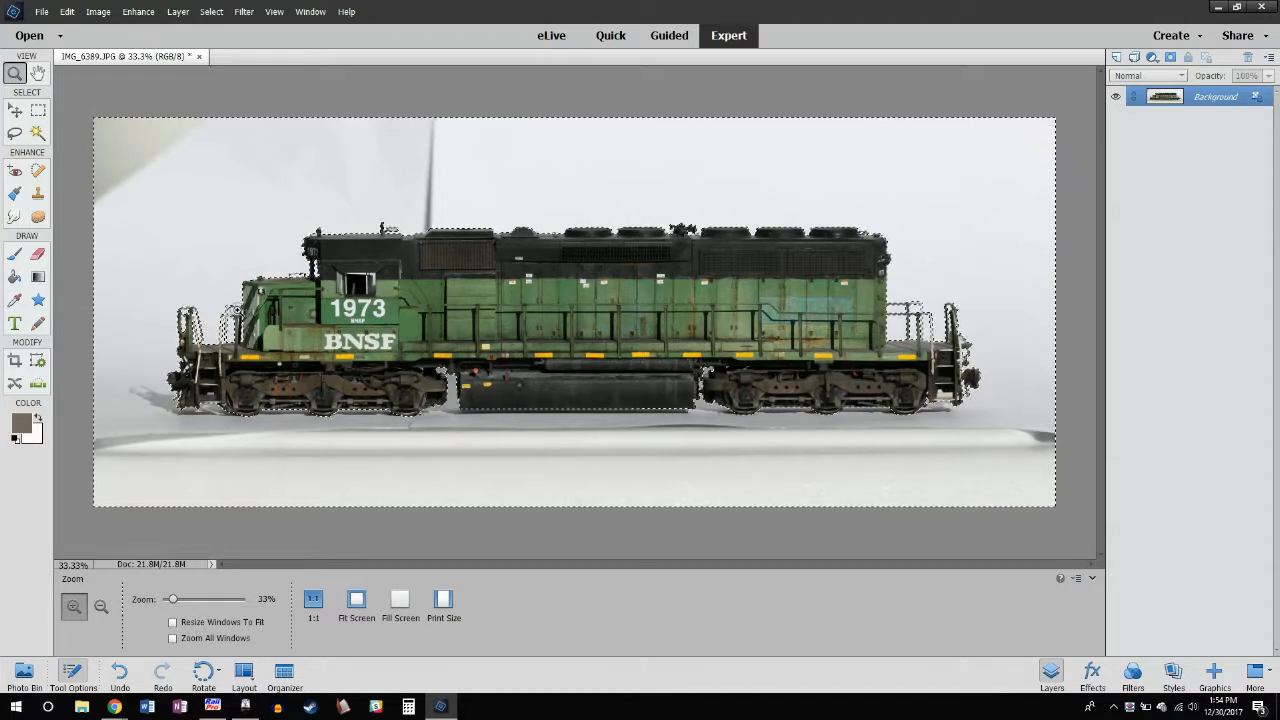
{"action": "key", "text": "Delete"}
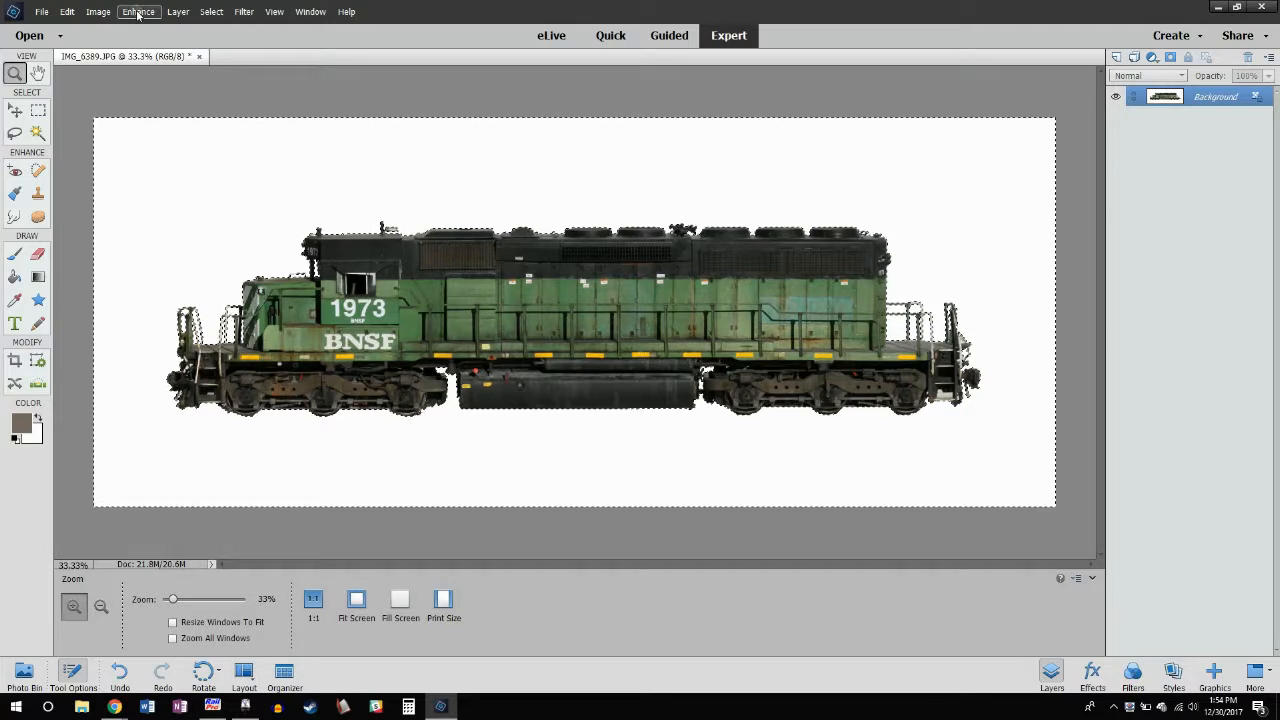
{"action": "left_click", "coordinate": [209, 11]}
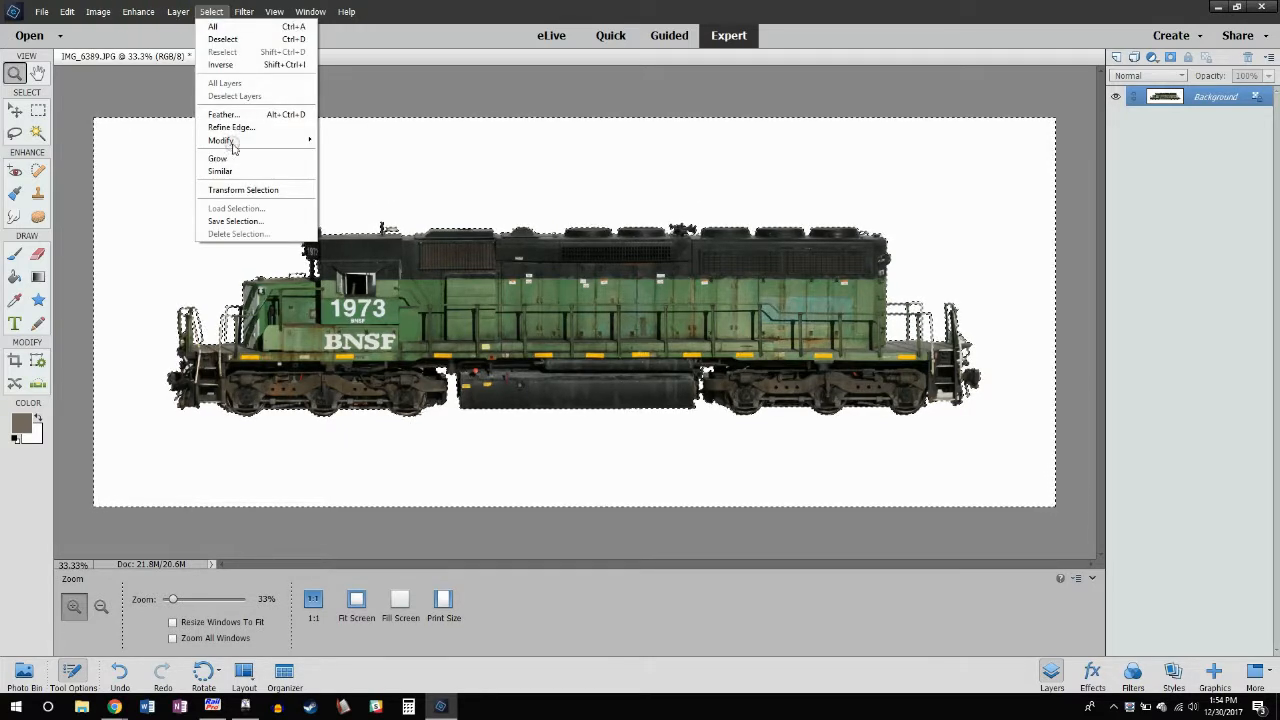
{"action": "left_click", "coordinate": [250, 38]}
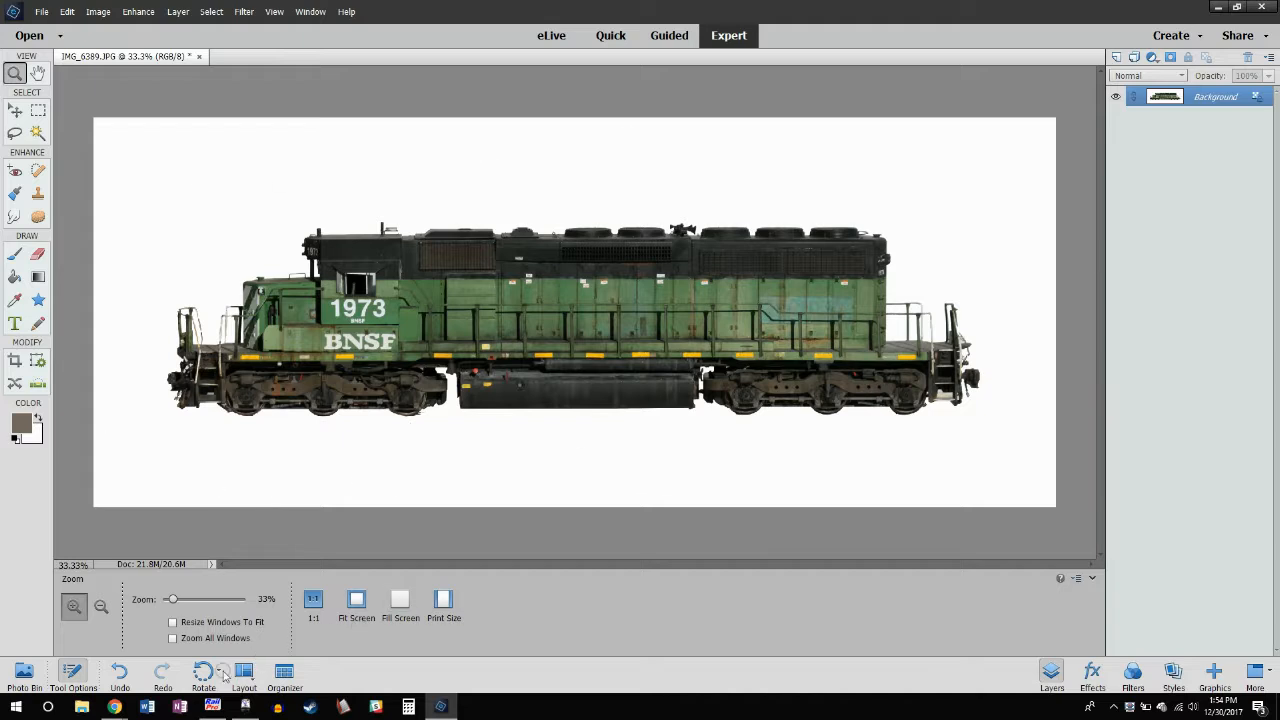
Check the required picture format, pixel dimensions and color depth in RailPro Assistant's Picture Manager, and return to Photoshop Elements
{"action": "left_click", "coordinate": [212, 707]}
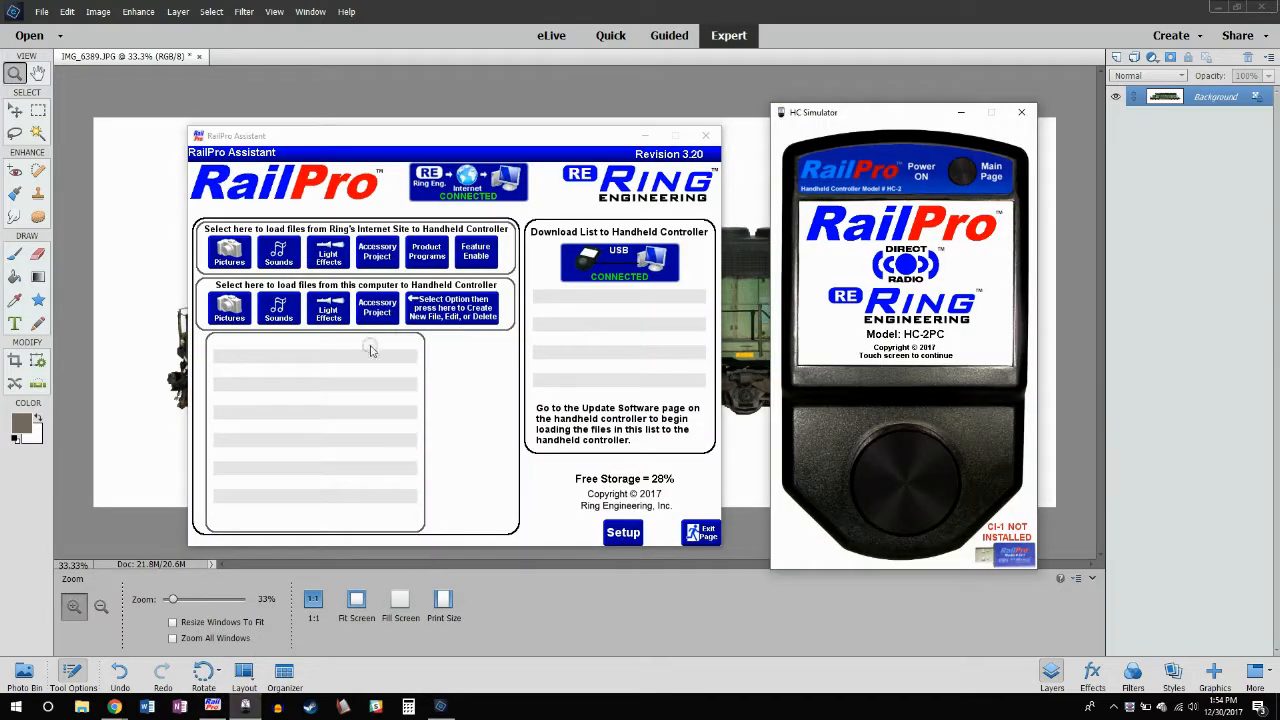
{"action": "left_click", "coordinate": [224, 312]}
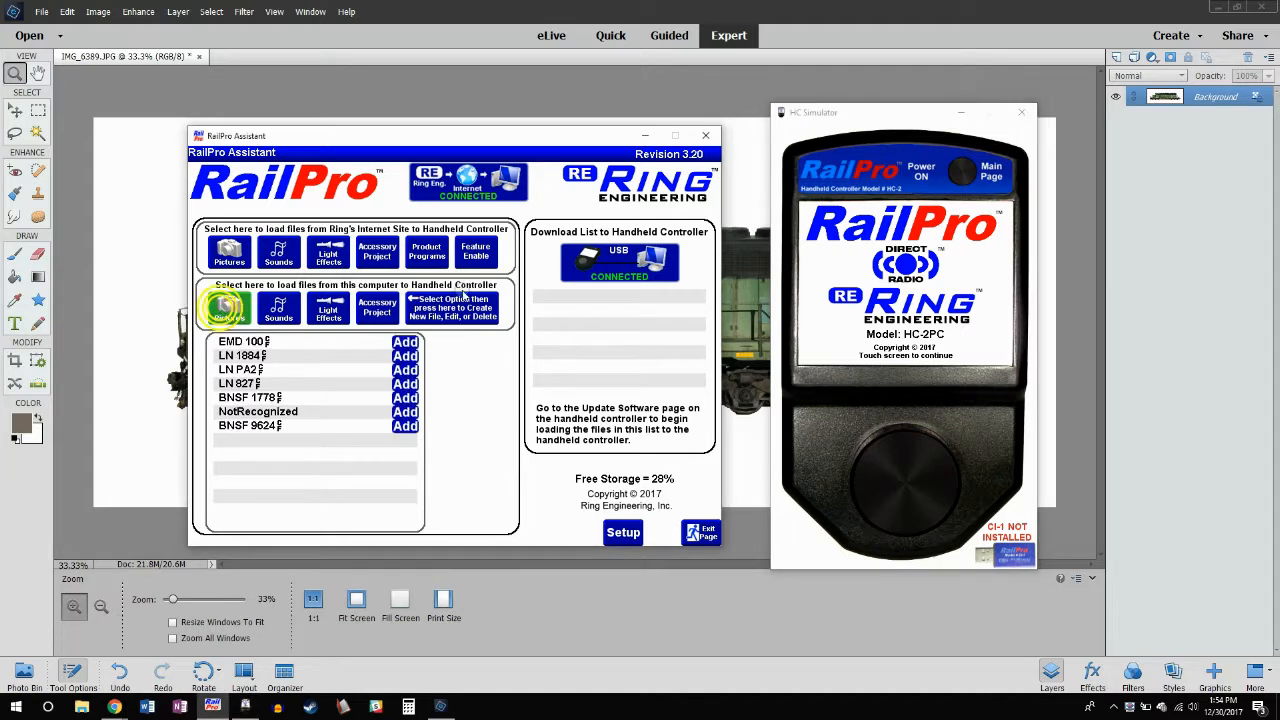
{"action": "left_click", "coordinate": [472, 316]}
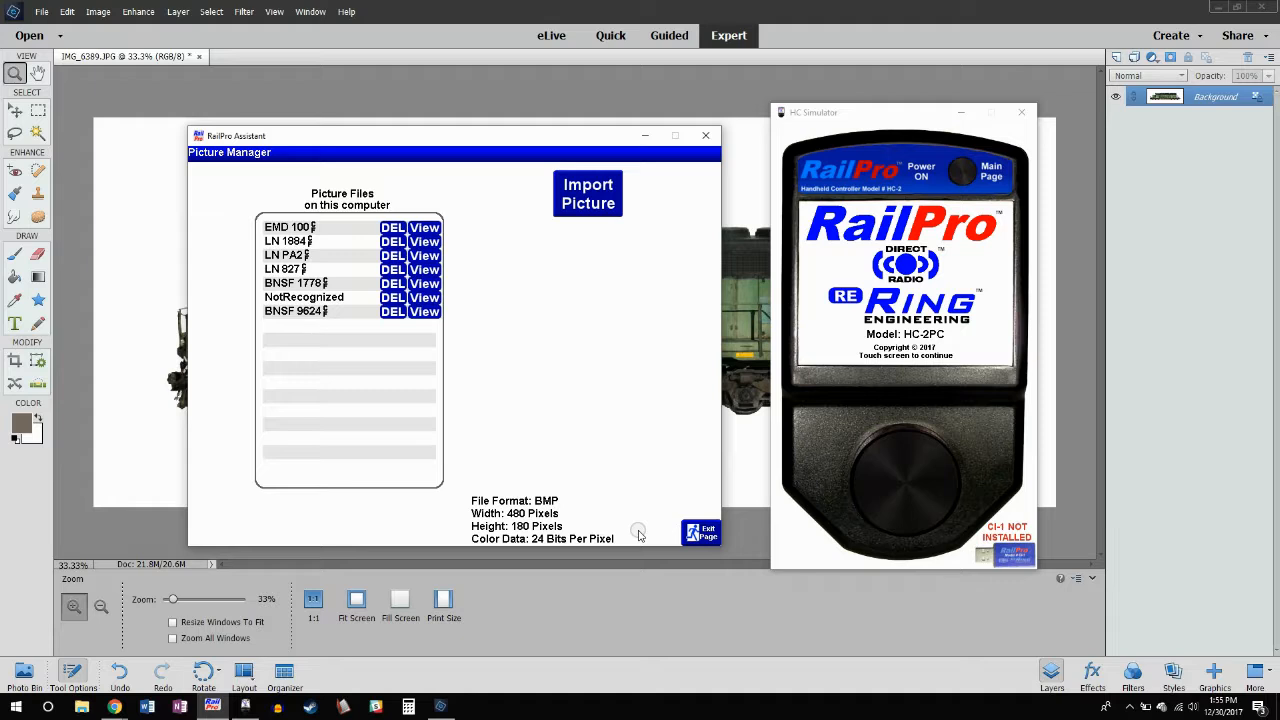
{"action": "left_click", "coordinate": [831, 10]}
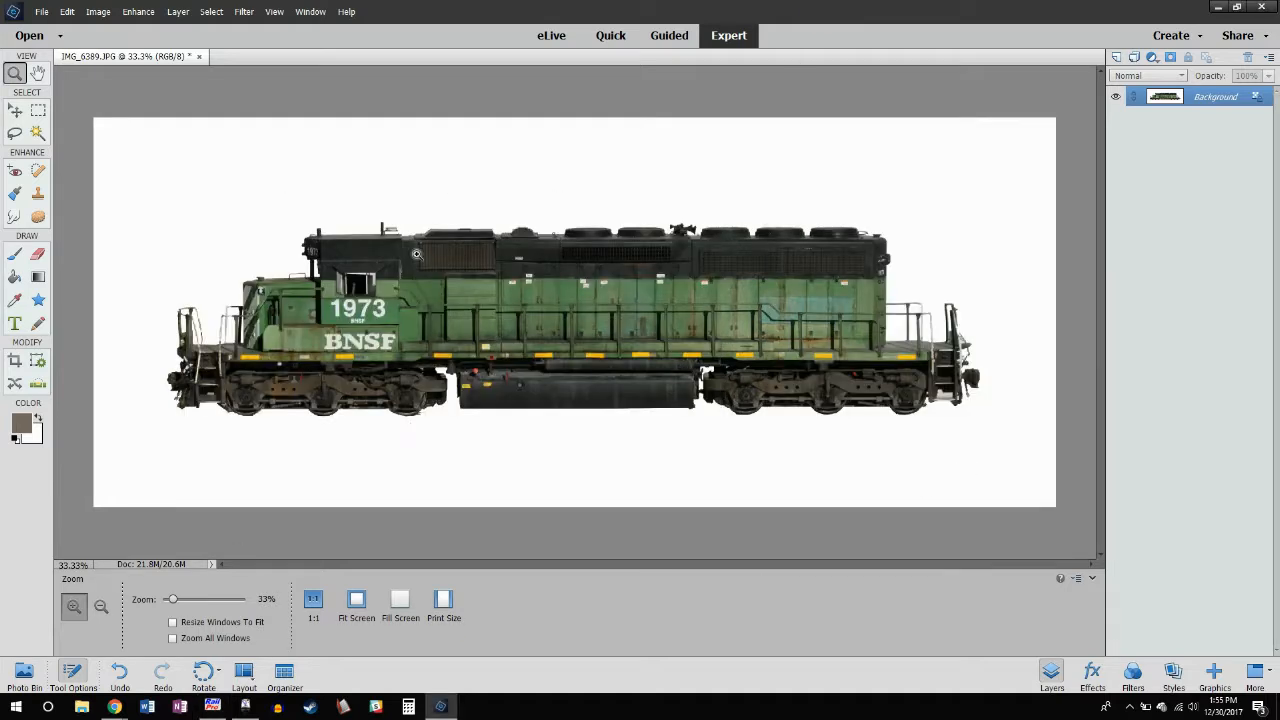
Resize the locomotive image to a width of 480 pixels with proportions constrained
{"action": "left_click", "coordinate": [112, 17]}
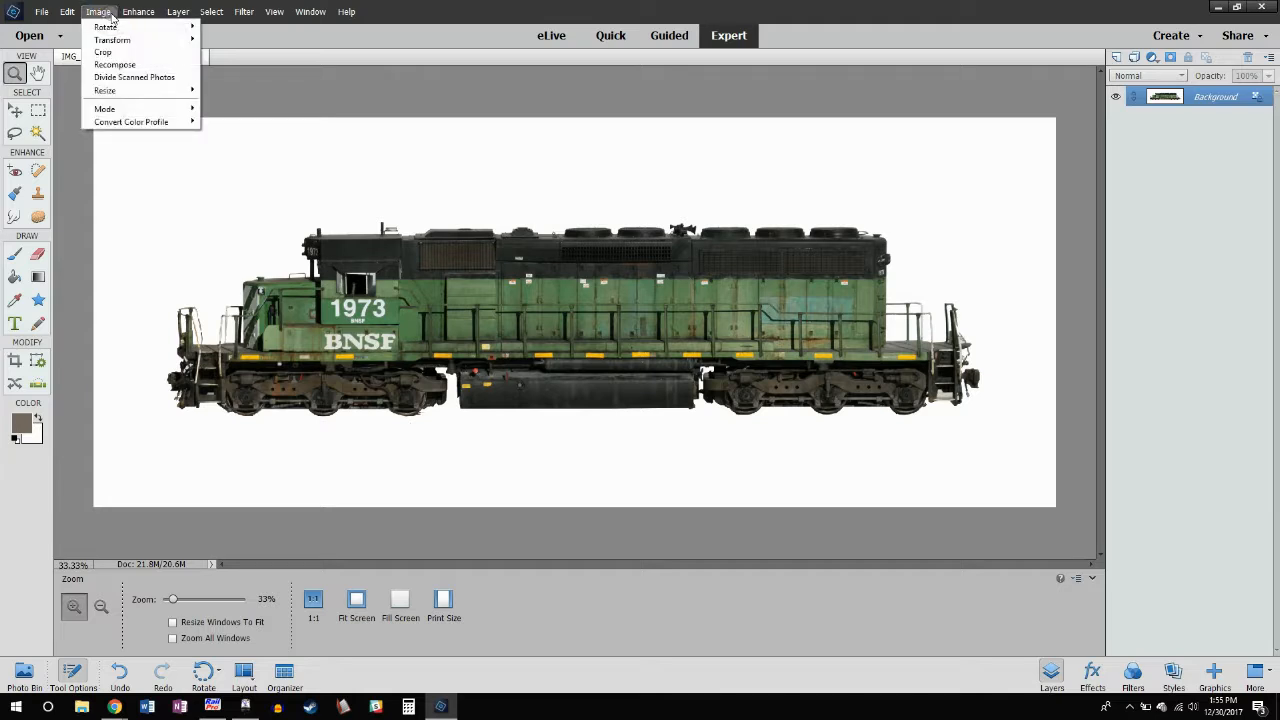
{"action": "mouse_move", "coordinate": [115, 92]}
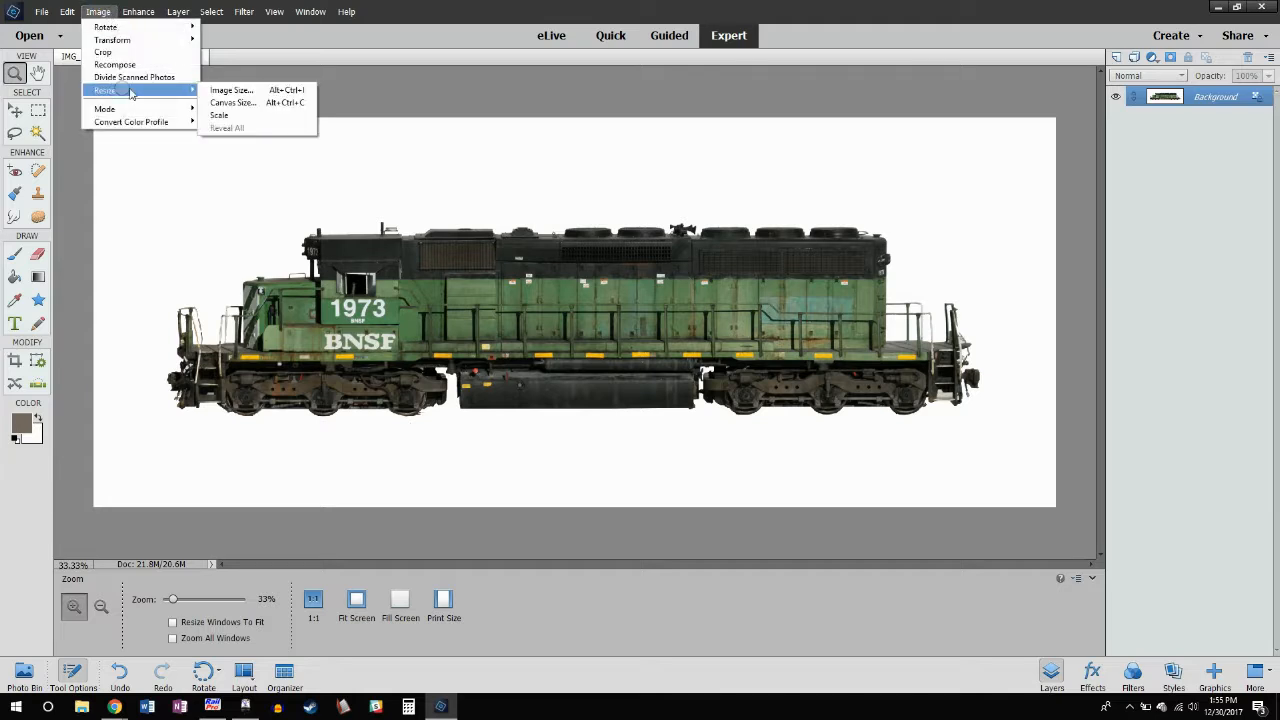
{"action": "left_click", "coordinate": [237, 93]}
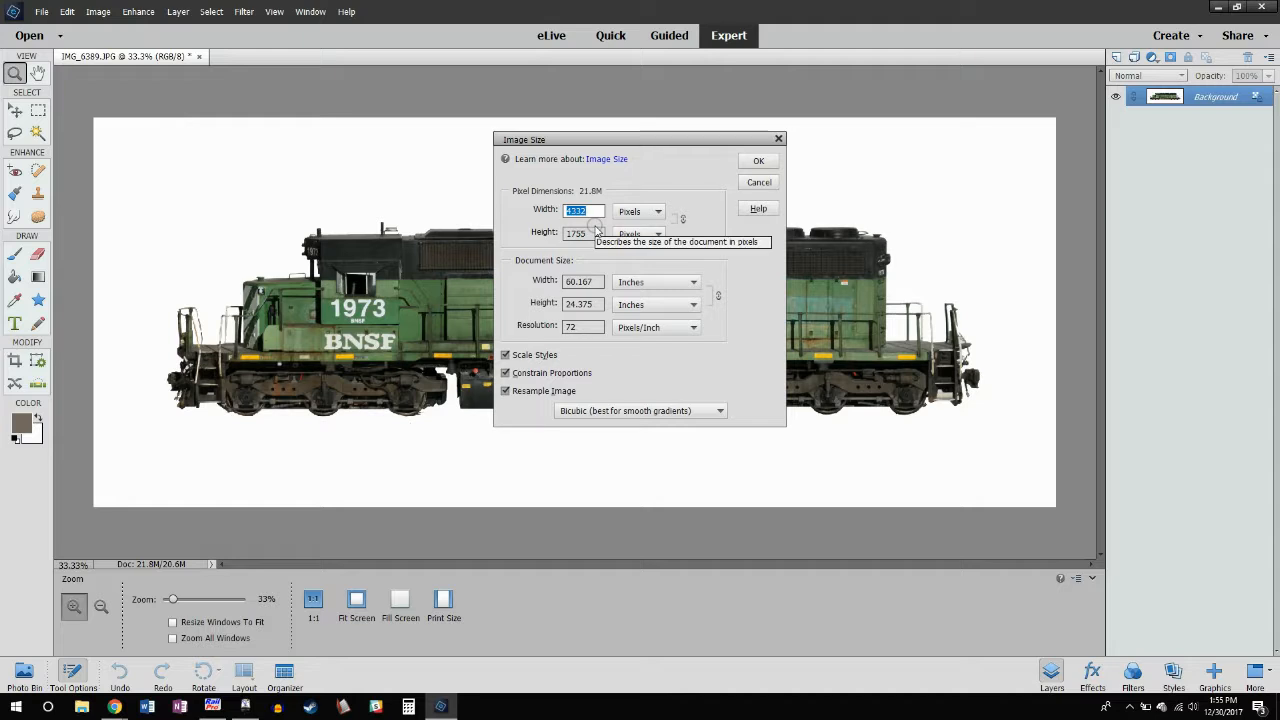
{"action": "type", "text": "480"}
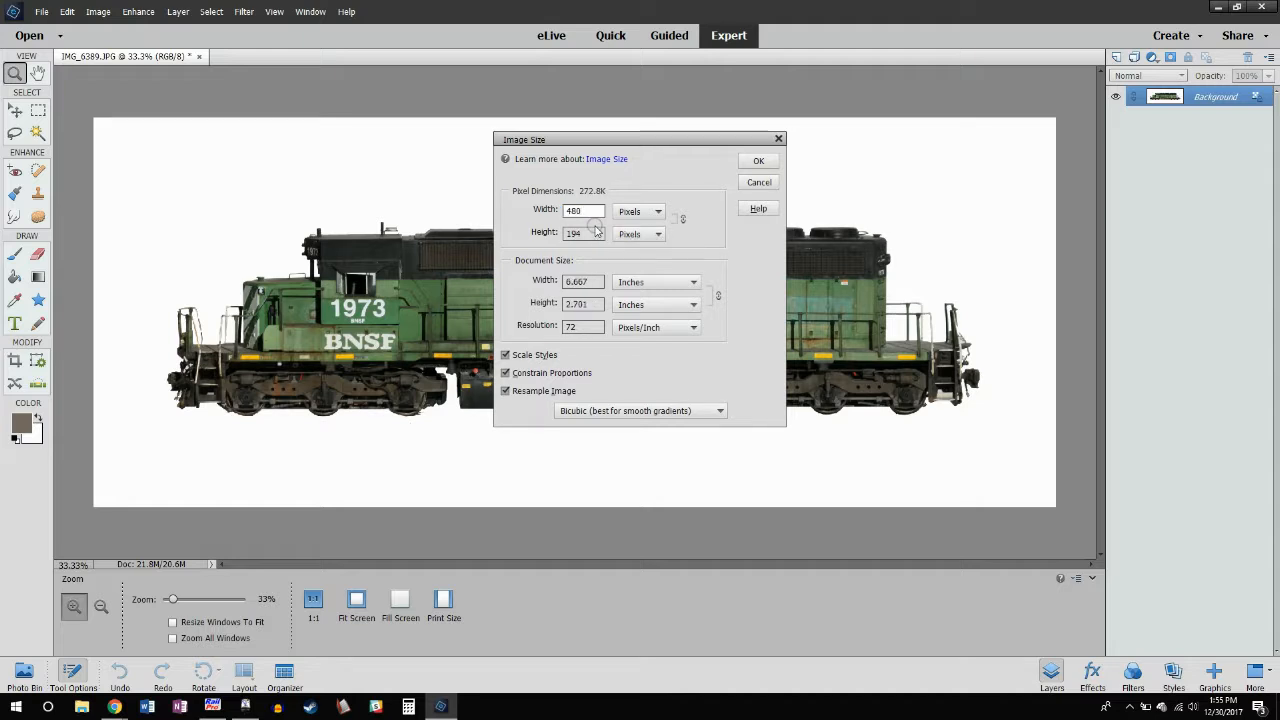
{"action": "left_click", "coordinate": [759, 161]}
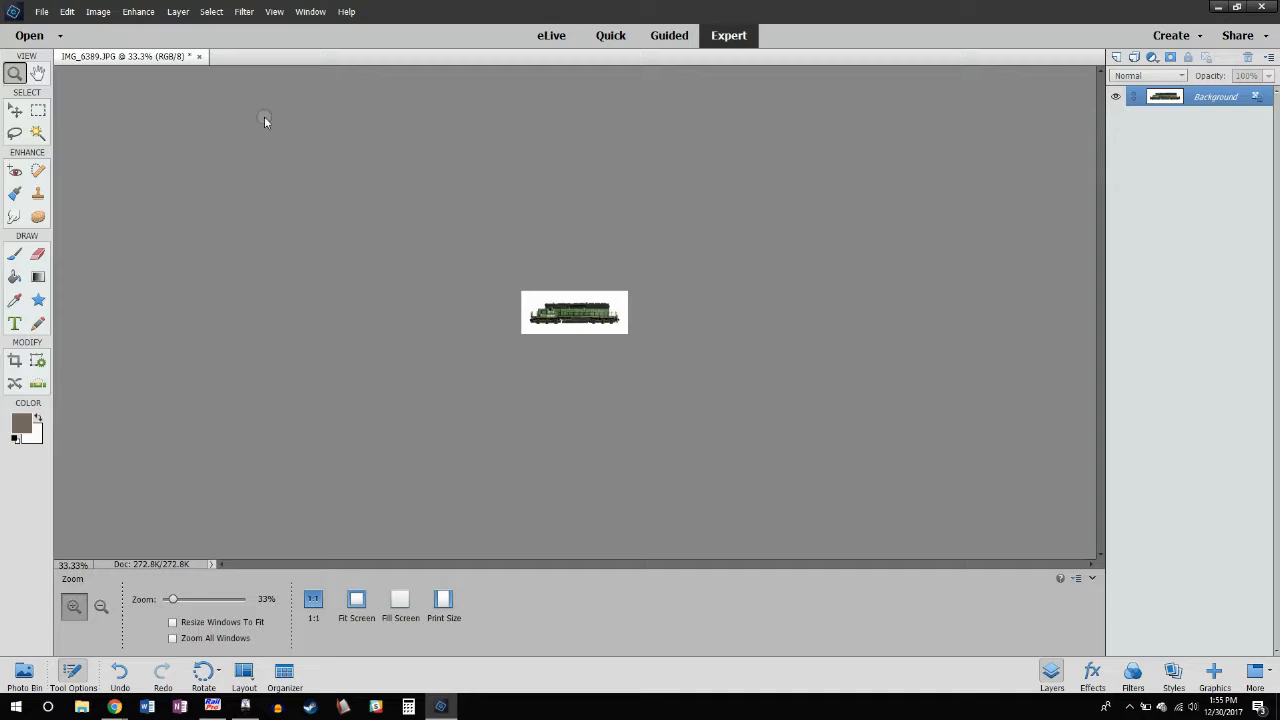
Set the canvas height to 180 pixels with a centered anchor, accepting the clipping
{"action": "left_click", "coordinate": [98, 12]}
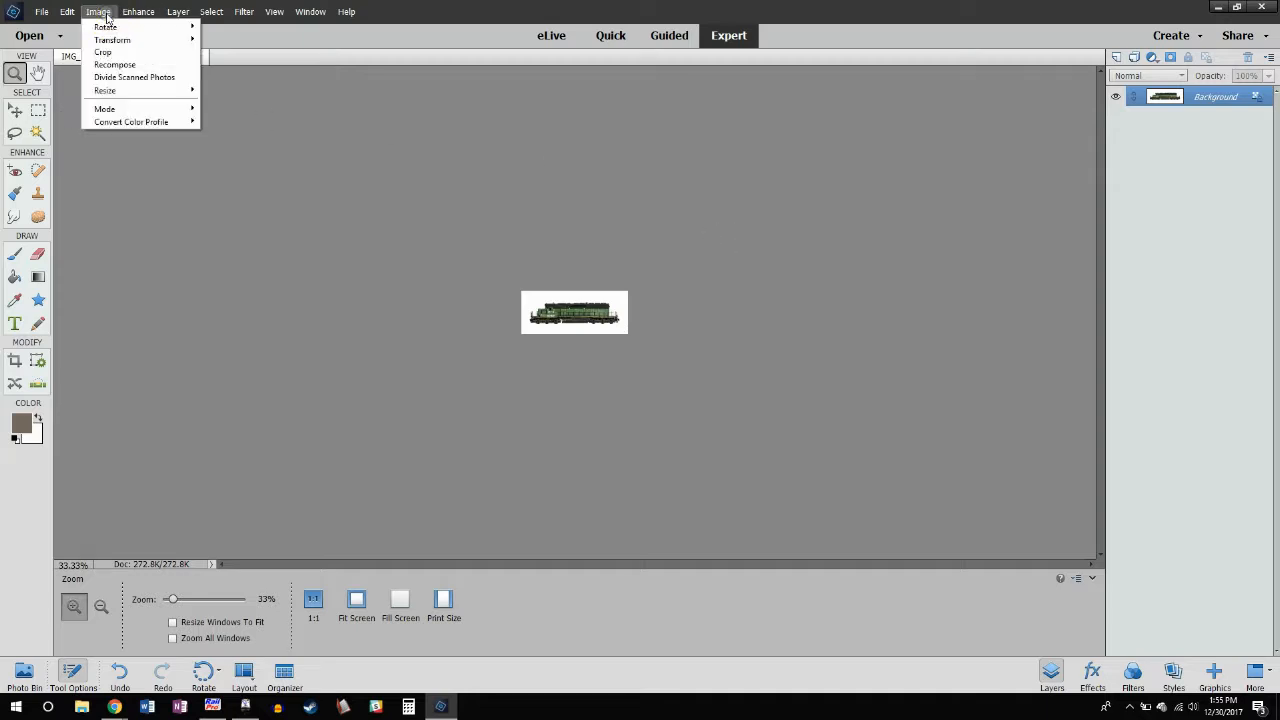
{"action": "mouse_move", "coordinate": [96, 91]}
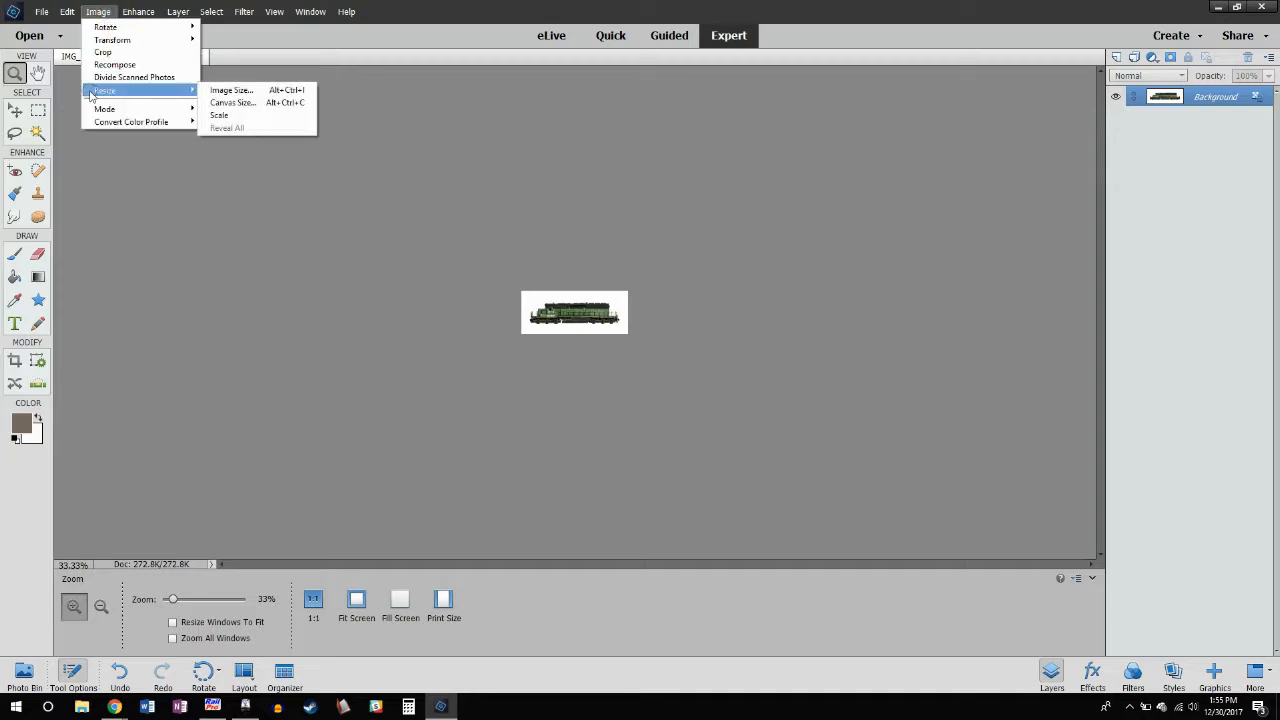
{"action": "left_click", "coordinate": [232, 103]}
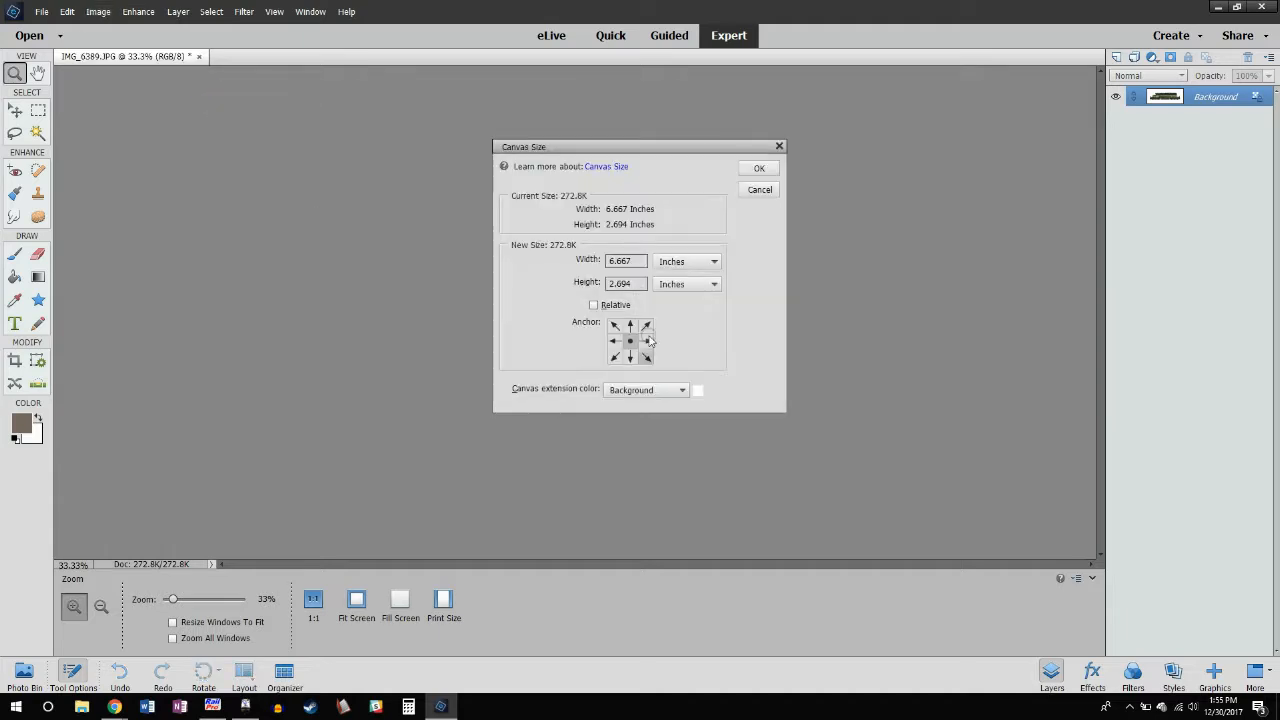
{"action": "left_click", "coordinate": [672, 261]}
{"action": "left_click", "coordinate": [667, 286]}
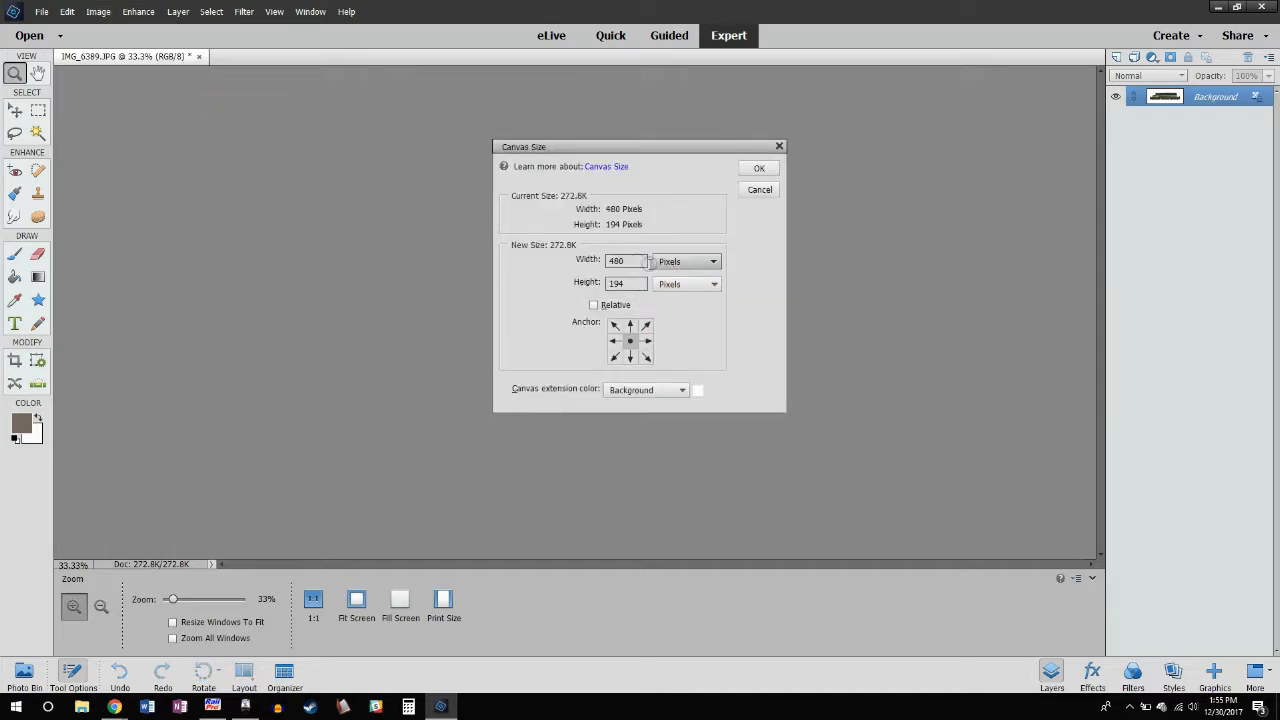
{"action": "left_click_drag", "start_coordinate": [630, 284], "coordinate": [588, 288]}
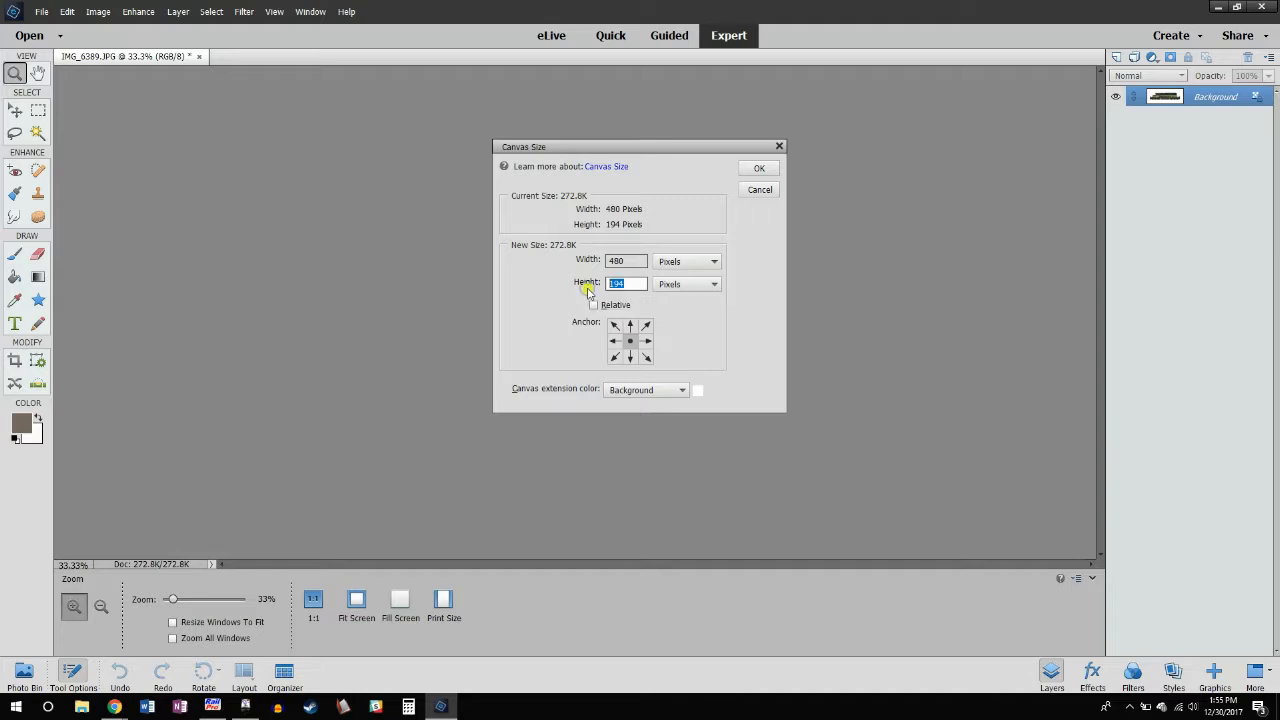
{"action": "type", "text": "180"}
{"action": "left_click", "coordinate": [772, 177]}
{"action": "left_click", "coordinate": [620, 261]}
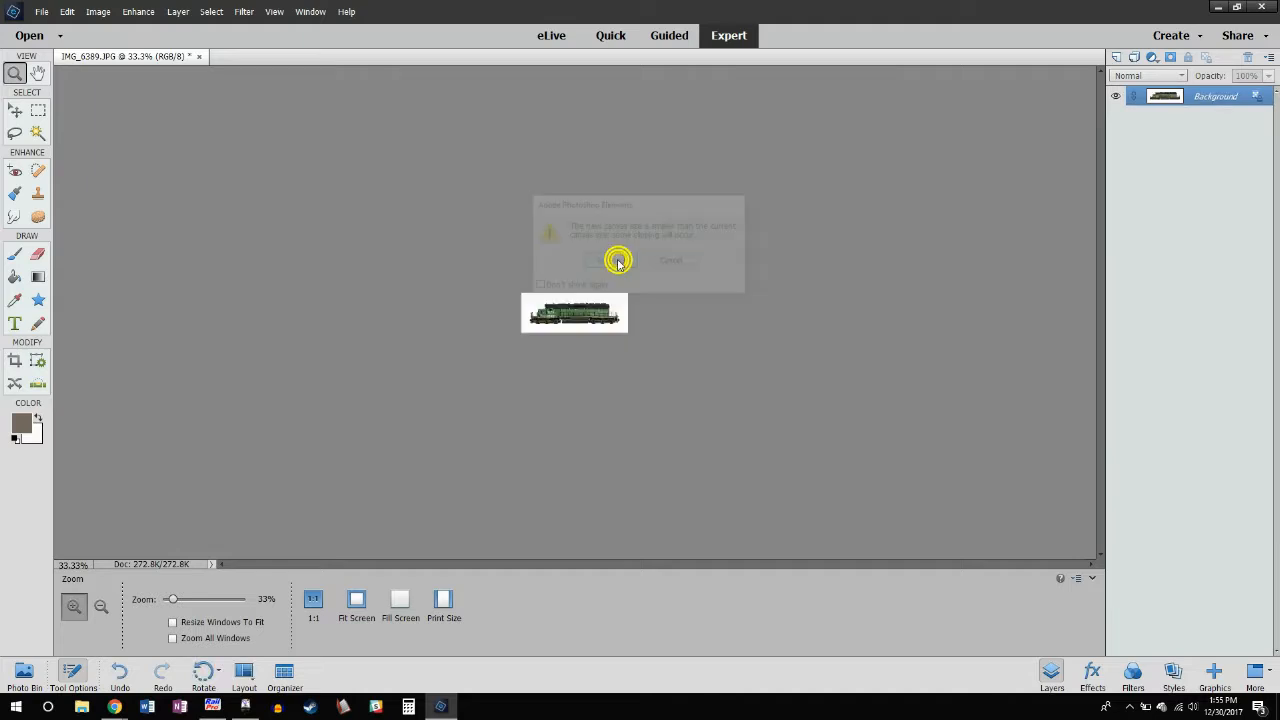
Save the picture in the BNSF 1973 project folder as a 24-bit Windows BMP named BNSF 1973
{"action": "left_click", "coordinate": [563, 309]}
{"action": "left_click", "coordinate": [565, 311]}
{"action": "left_click", "coordinate": [563, 315]}
{"action": "left_click", "coordinate": [554, 318]}
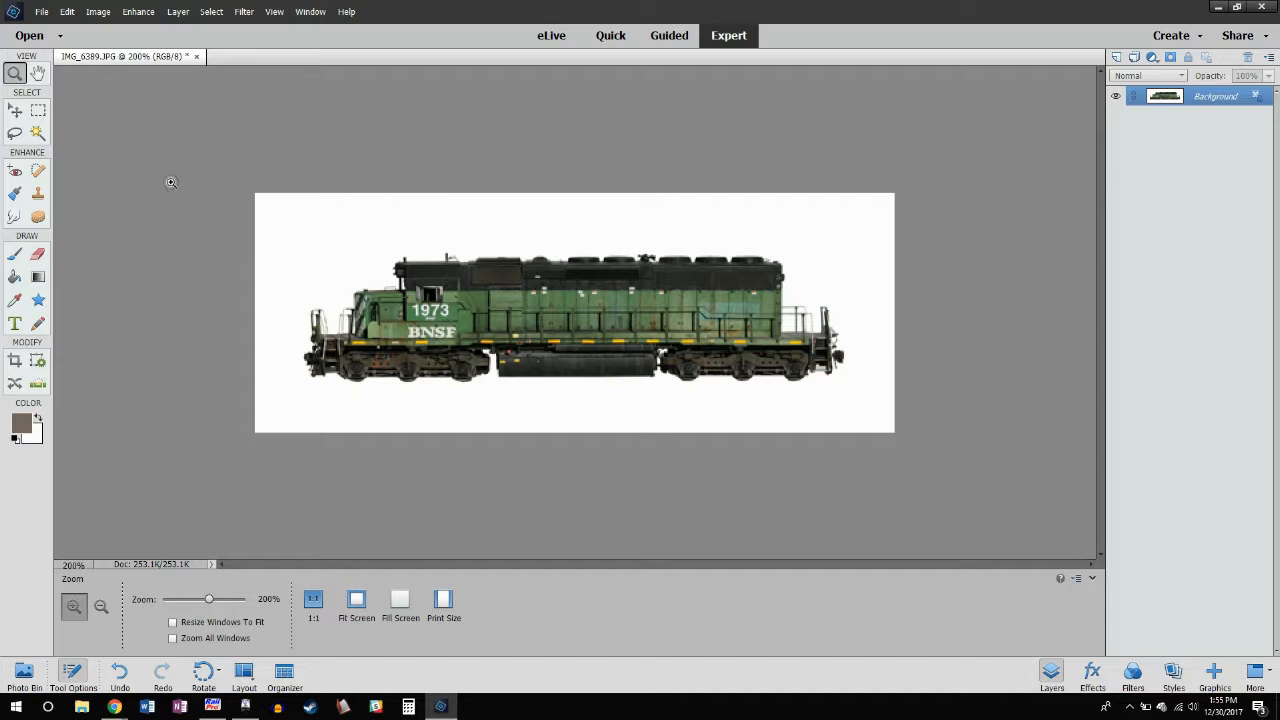
{"action": "left_click", "coordinate": [48, 17]}
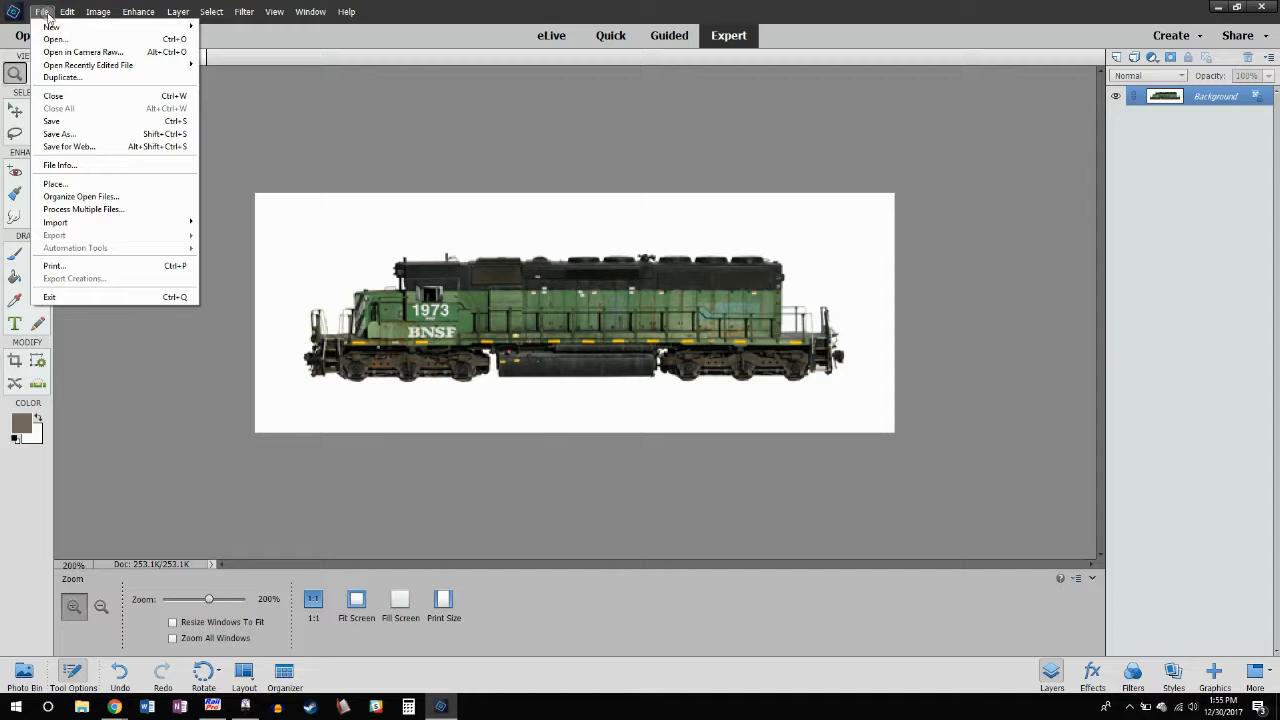
{"action": "left_click", "coordinate": [95, 139]}
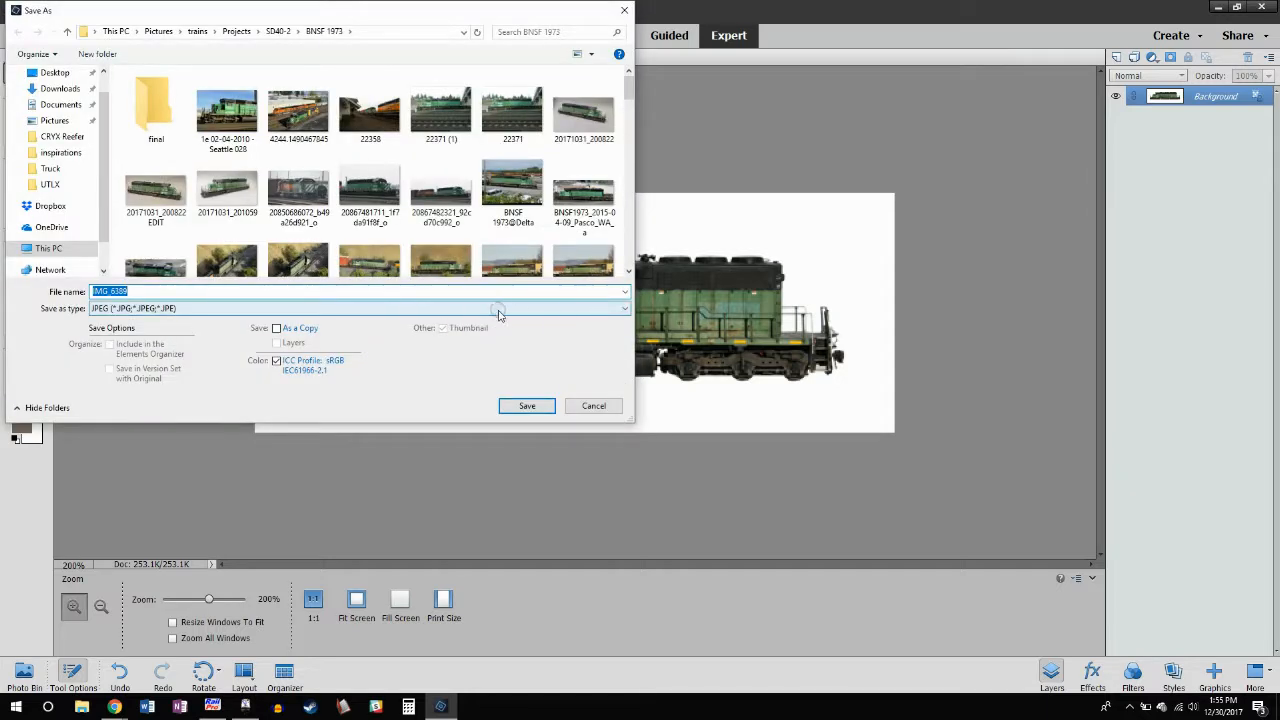
{"action": "left_click", "coordinate": [507, 311]}
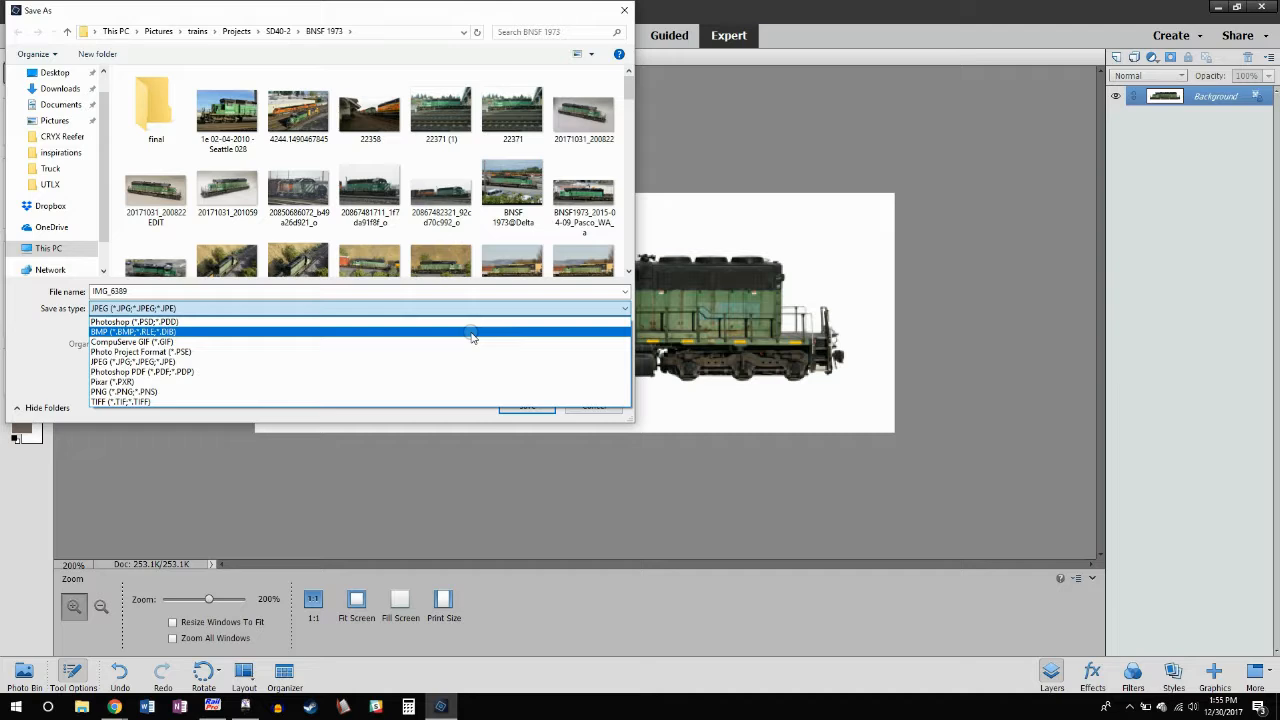
{"action": "left_click", "coordinate": [472, 332]}
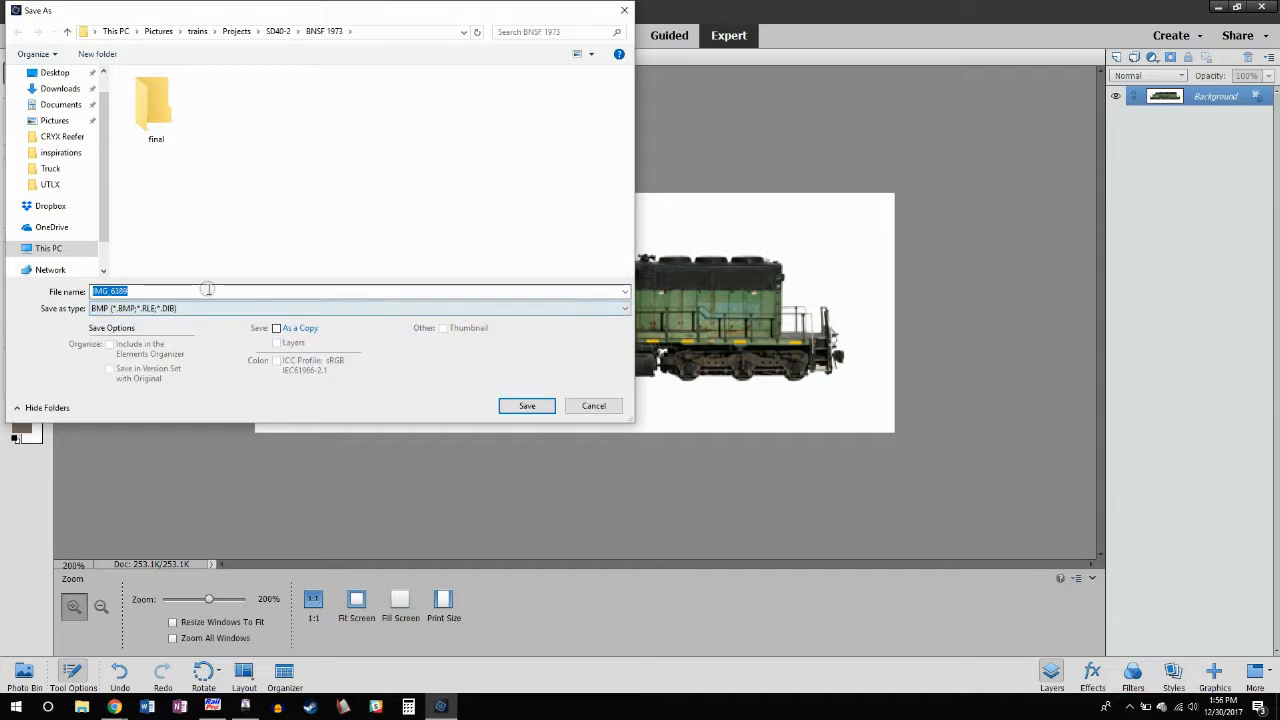
{"action": "type", "text": "BNSF"}
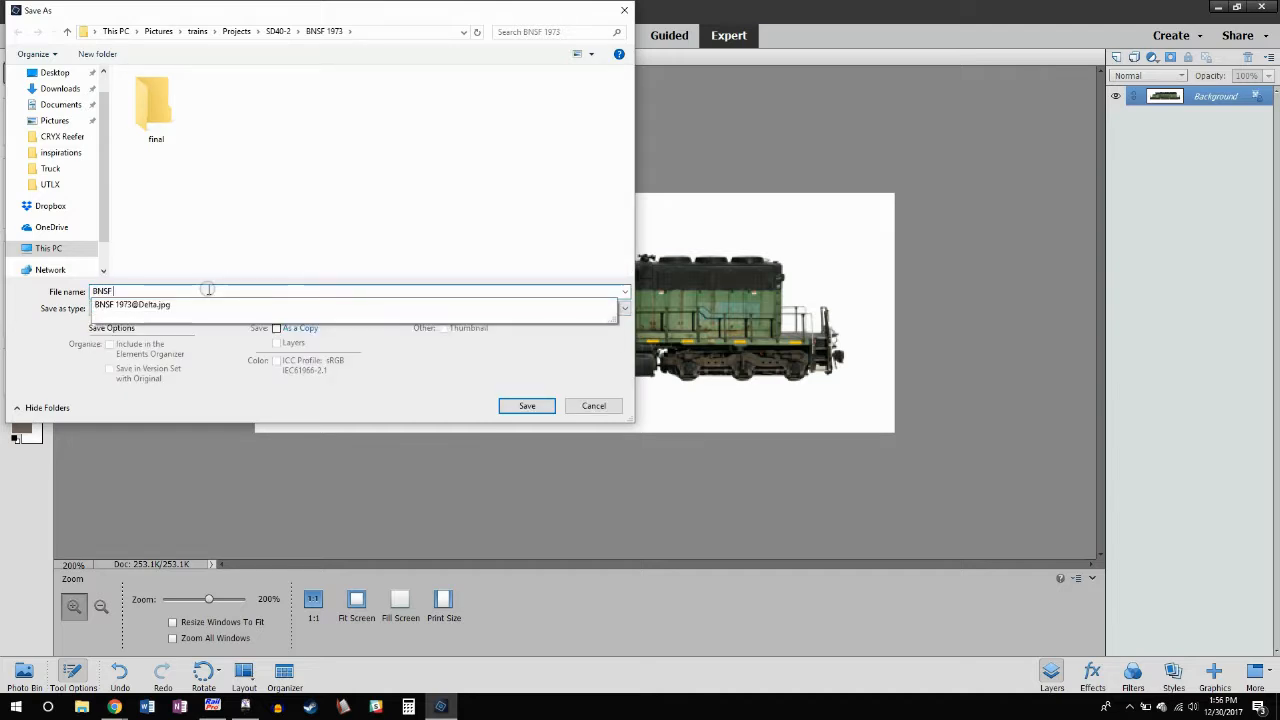
{"action": "type", "text": " 1973"}
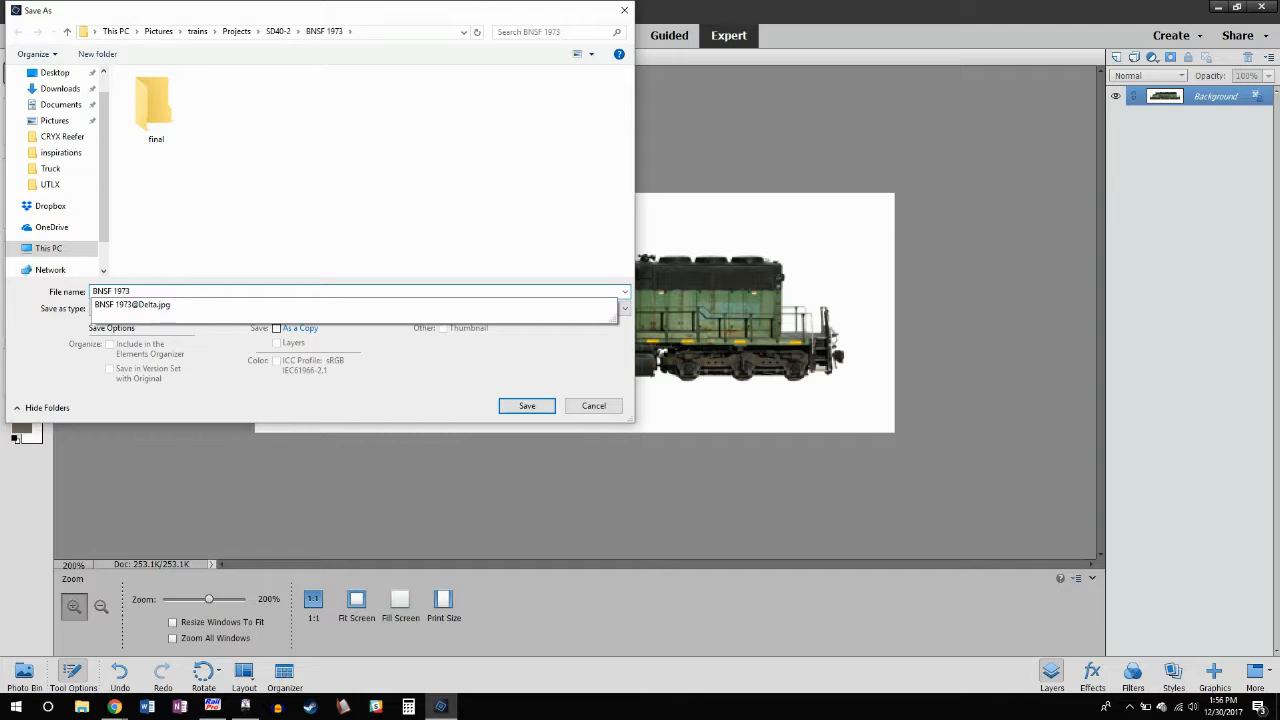
{"action": "left_click", "coordinate": [516, 410]}
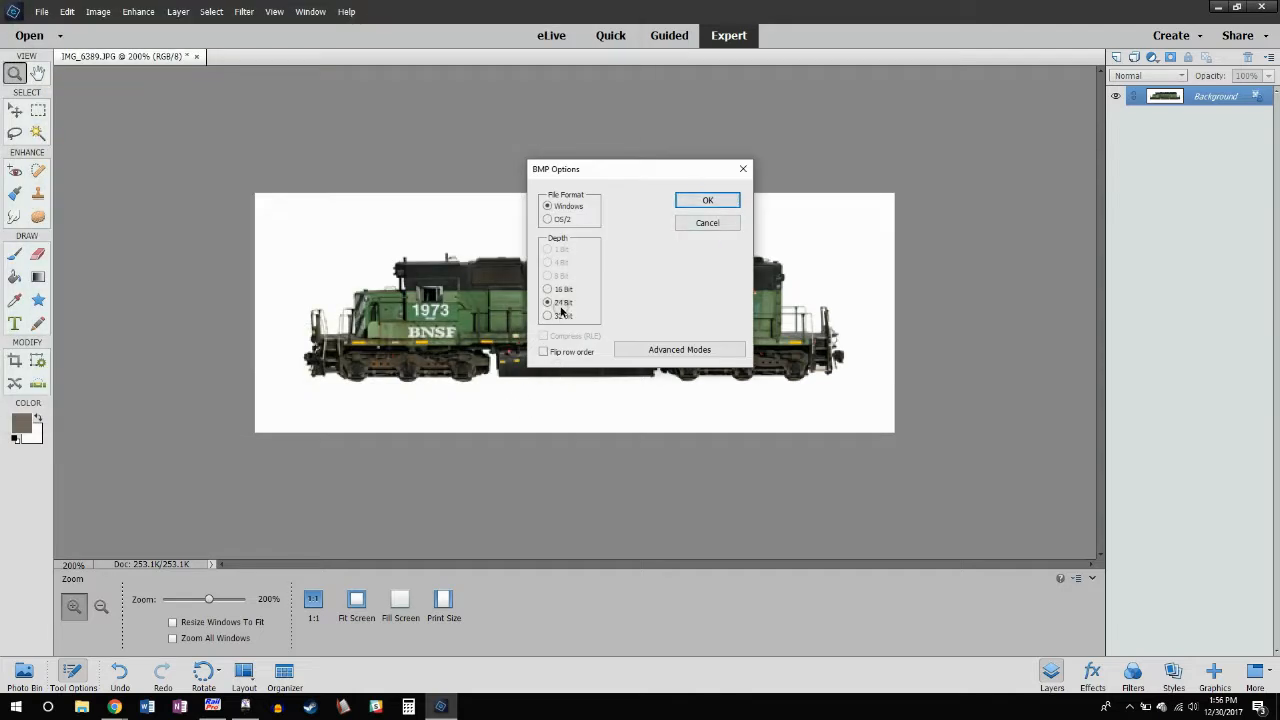
{"action": "left_click", "coordinate": [688, 200]}
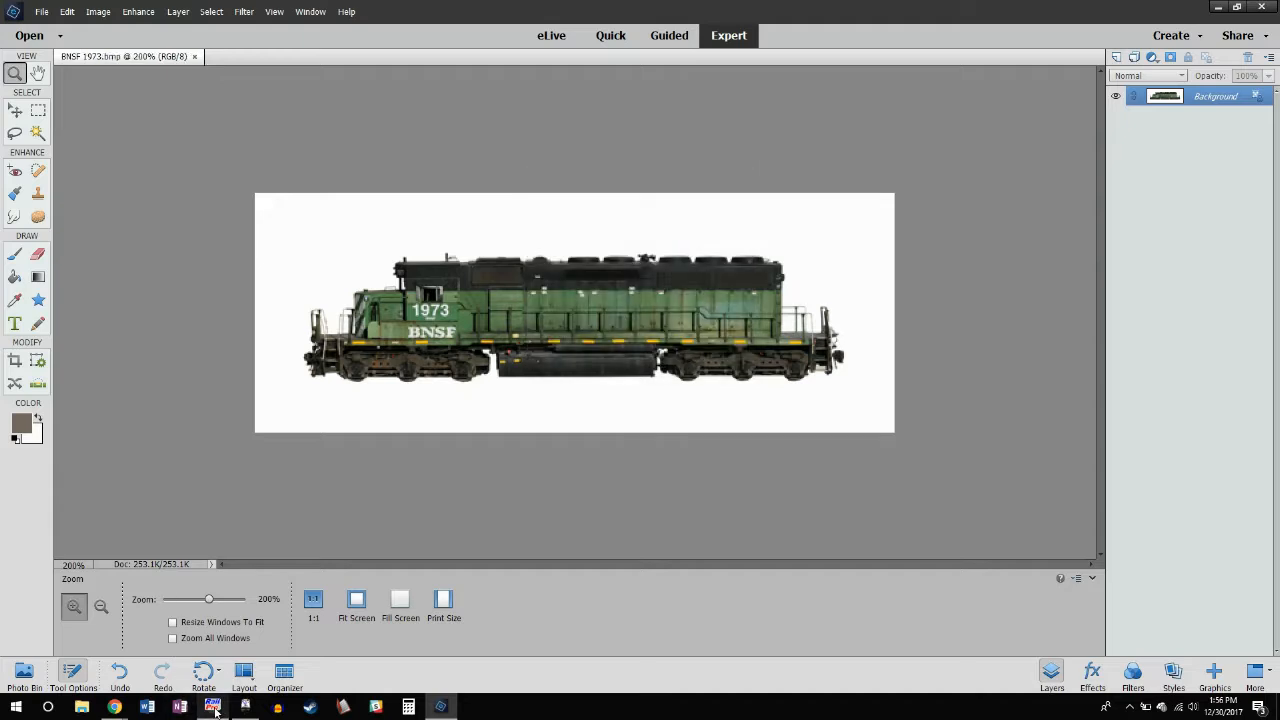
Switch to RailPro Assistant, minimize Photoshop Elements and reopen the Picture Manager for pictures on this computer
{"action": "mouse_move", "coordinate": [216, 711]}
{"action": "left_click", "coordinate": [212, 650]}
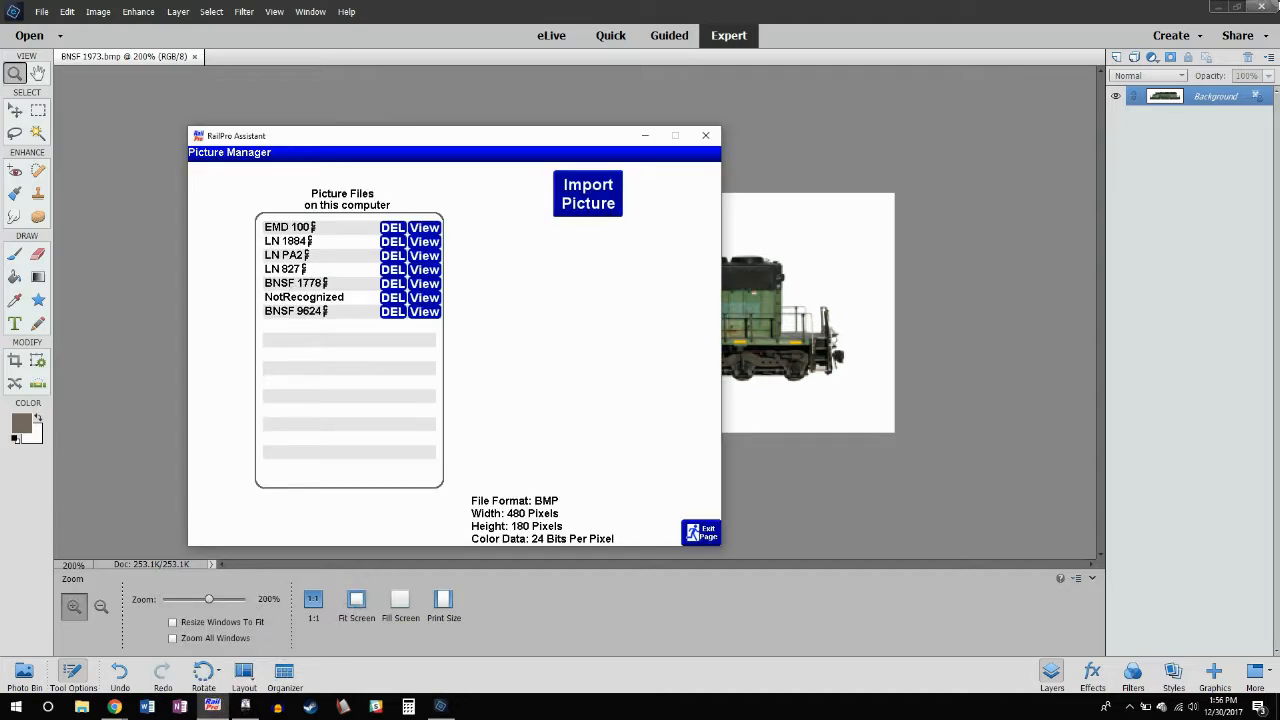
{"action": "left_click", "coordinate": [1224, 8]}
{"action": "left_click", "coordinate": [1229, 9]}
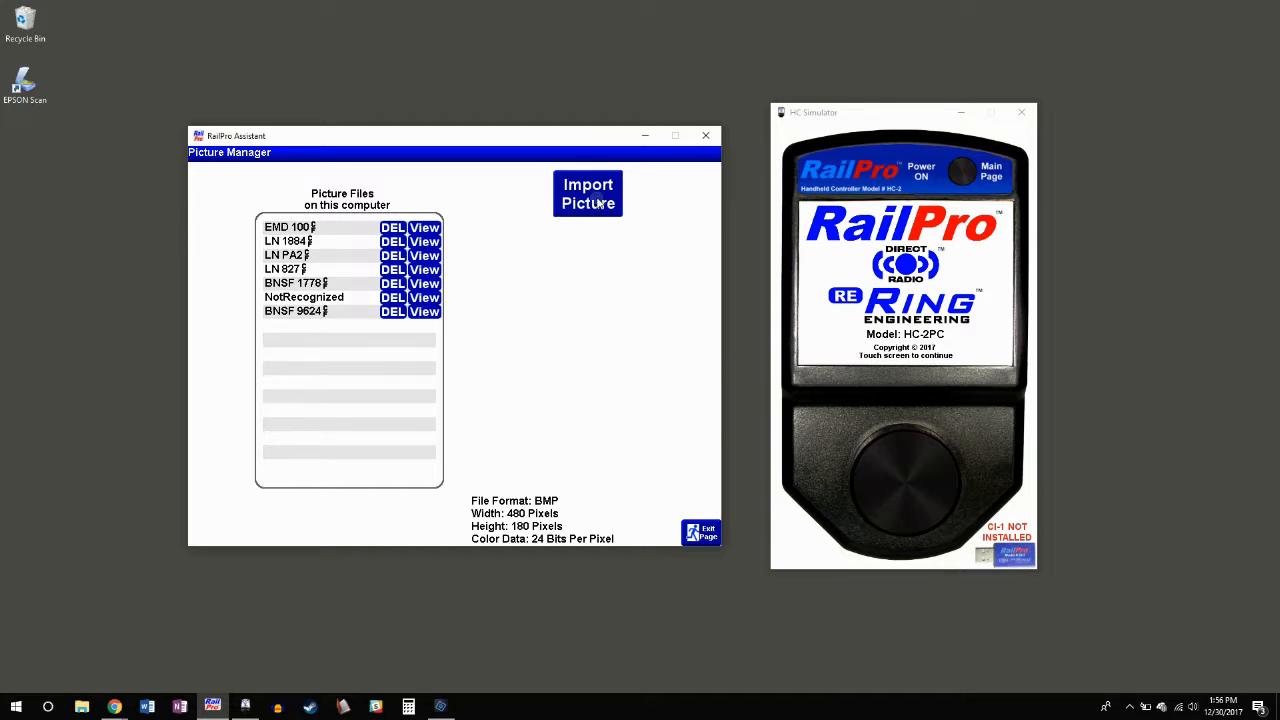
{"action": "left_click", "coordinate": [698, 531]}
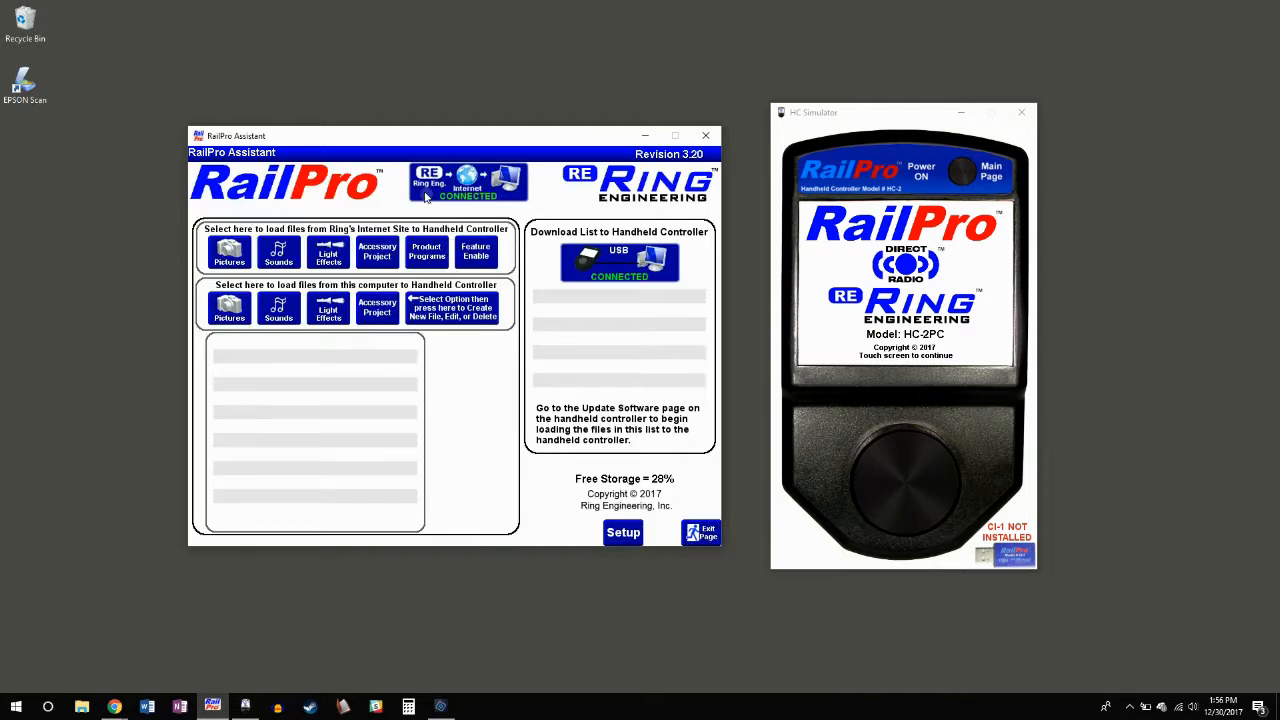
{"action": "left_click", "coordinate": [242, 317]}
{"action": "left_click", "coordinate": [482, 312]}
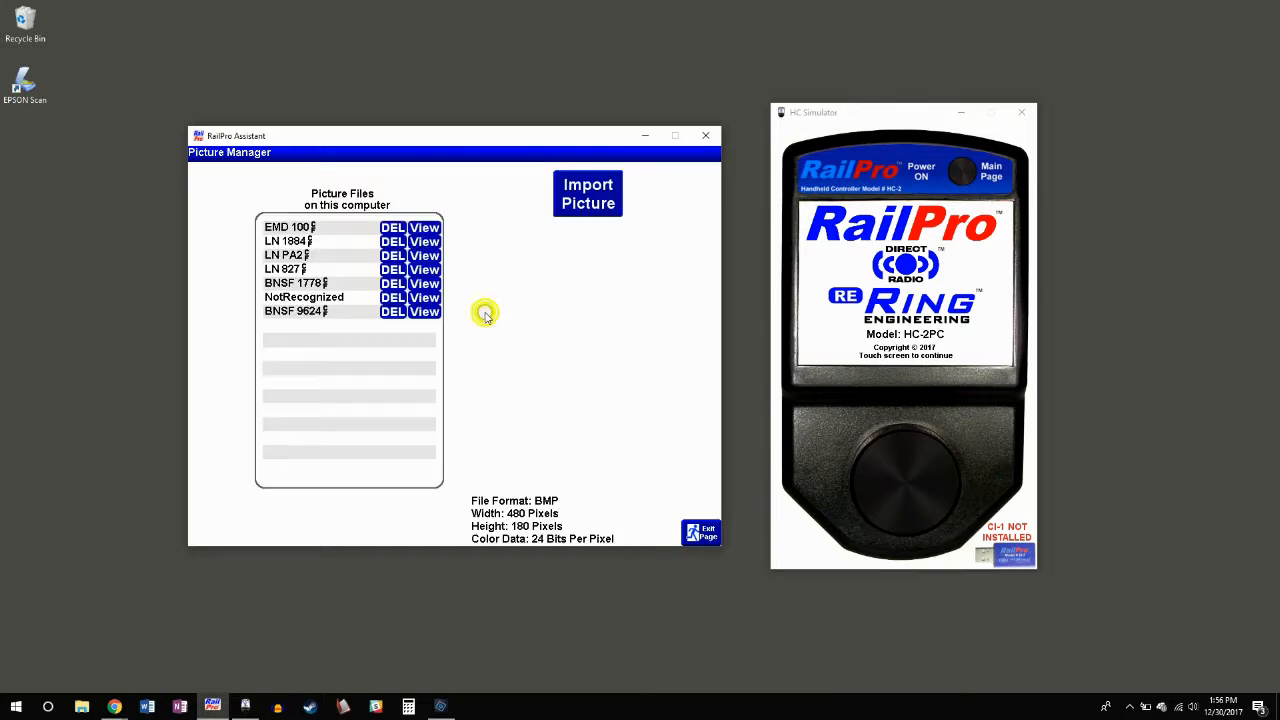
Try to locate the saved BMP for import by browsing the directories in Pictures\trains\Projects
{"action": "left_click", "coordinate": [600, 197]}
{"action": "left_click", "coordinate": [707, 187]}
{"action": "left_click", "coordinate": [707, 187]}
{"action": "left_click", "coordinate": [707, 187]}
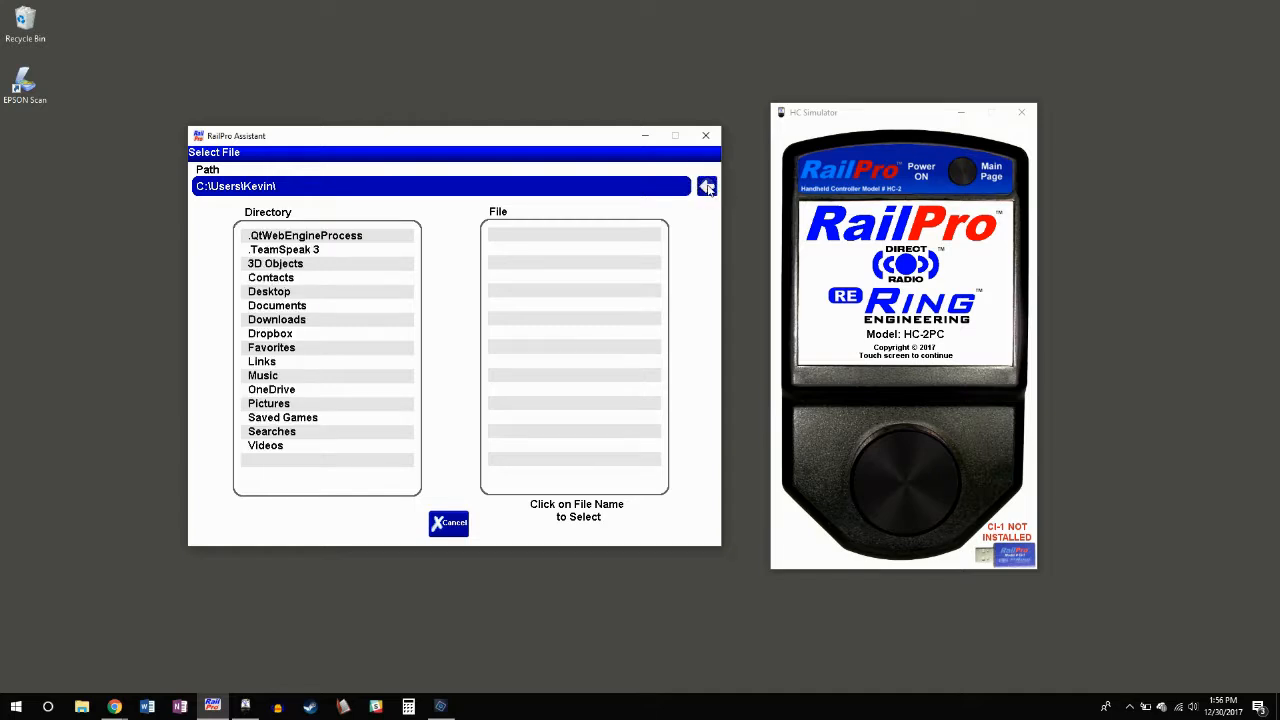
{"action": "left_click", "coordinate": [286, 402]}
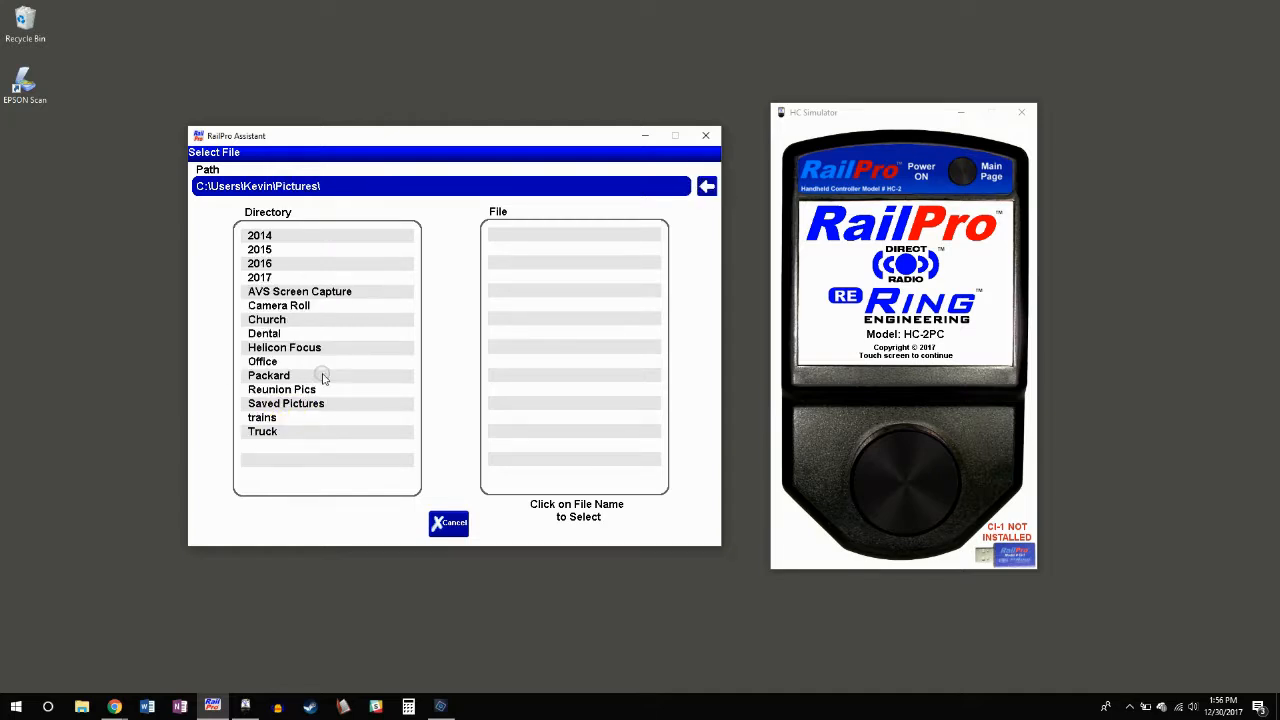
{"action": "left_click", "coordinate": [263, 418]}
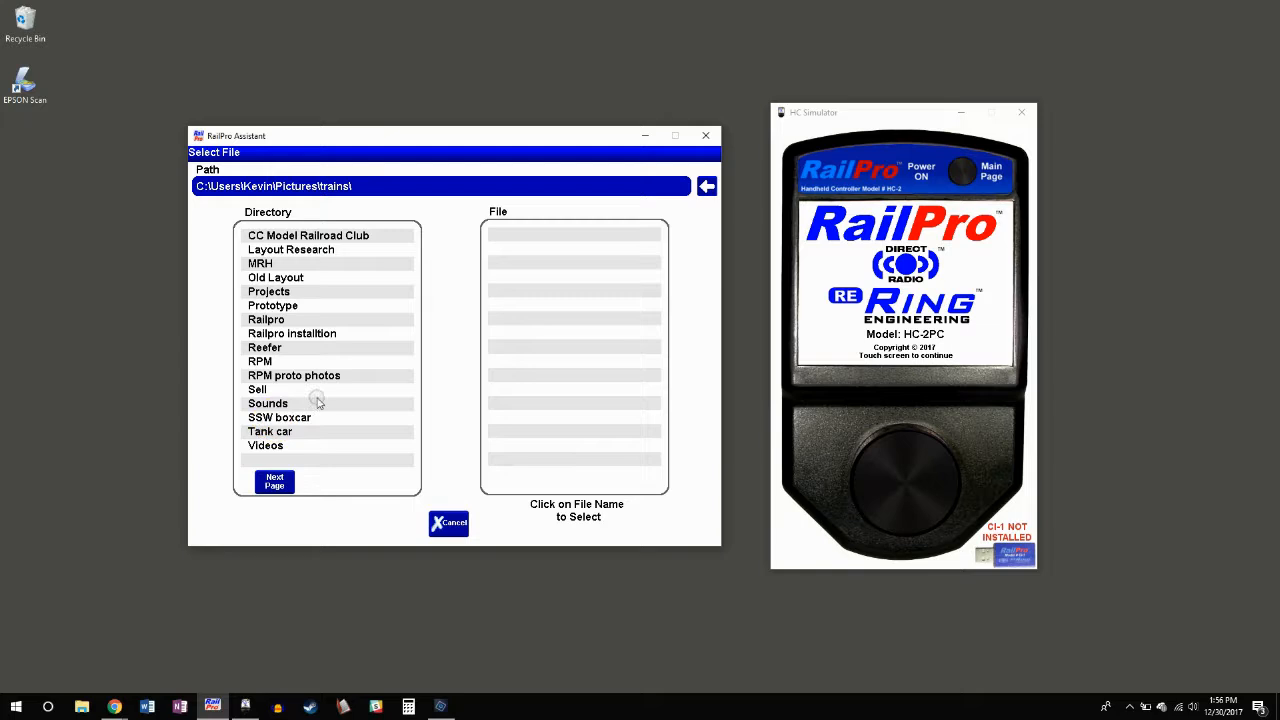
{"action": "left_click", "coordinate": [270, 292]}
{"action": "left_click", "coordinate": [275, 482]}
{"action": "left_click", "coordinate": [275, 482]}
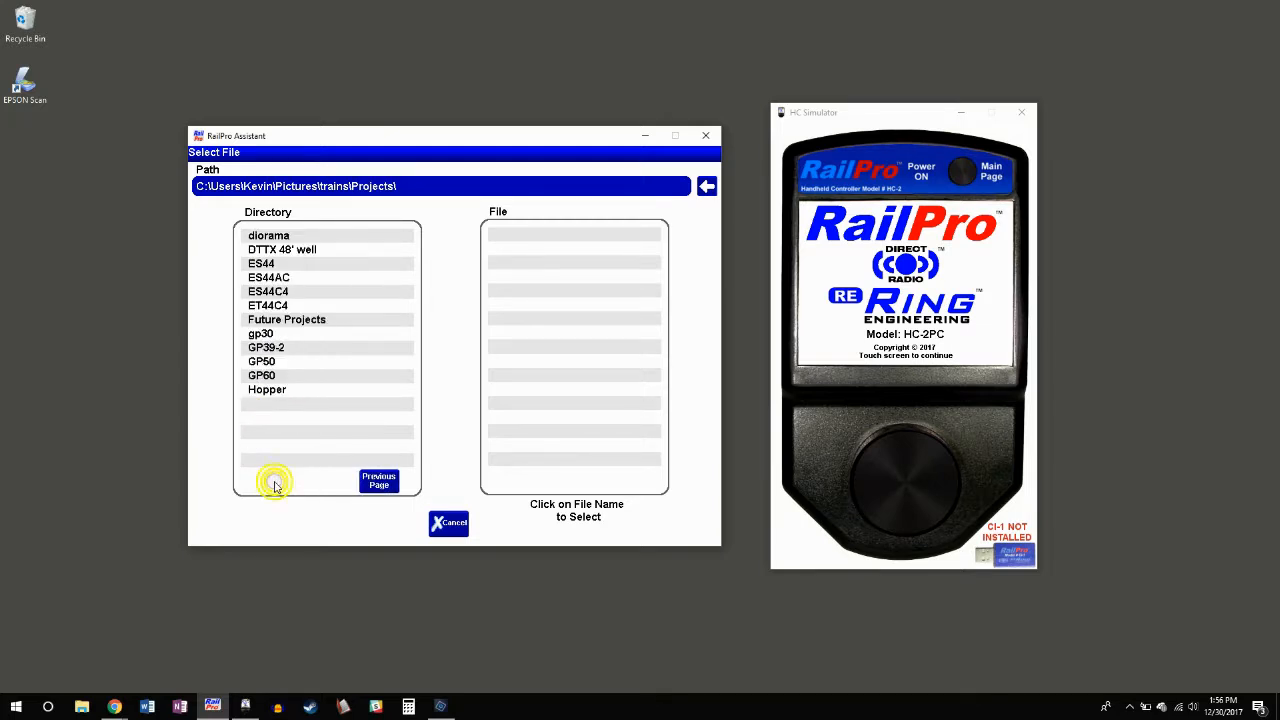
{"action": "left_click", "coordinate": [390, 483]}
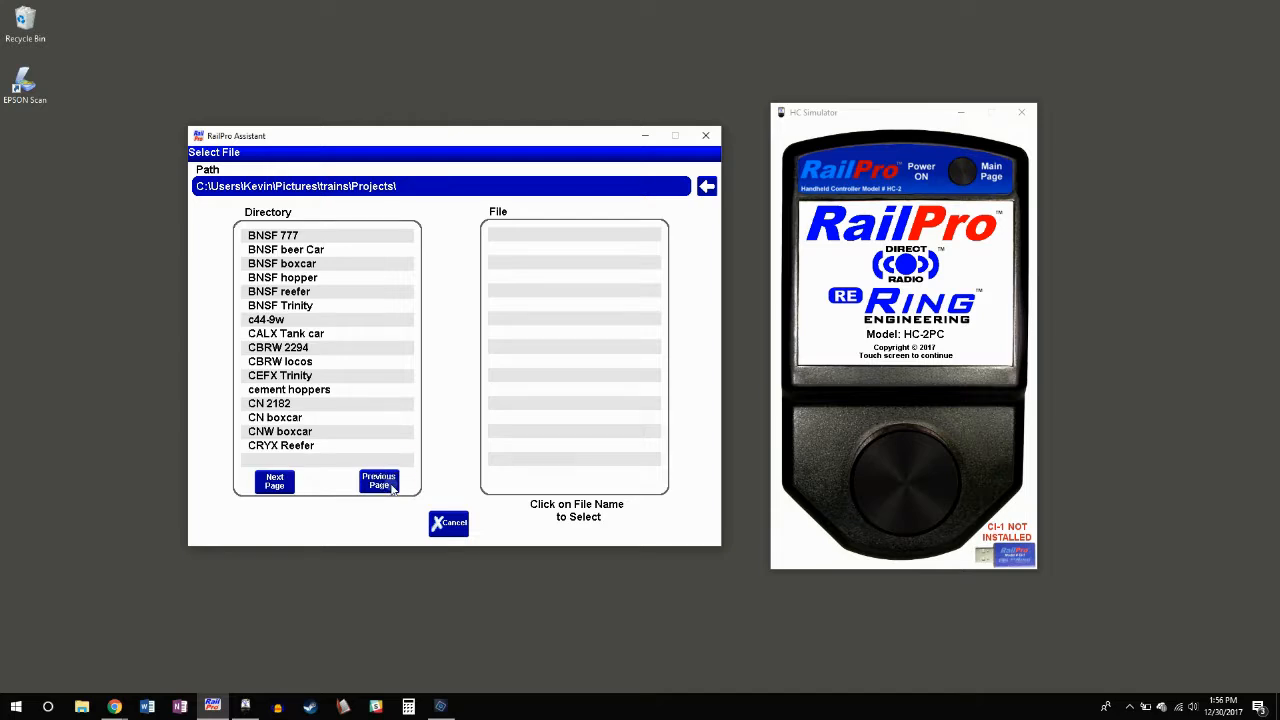
{"action": "mouse_move", "coordinate": [448, 710]}
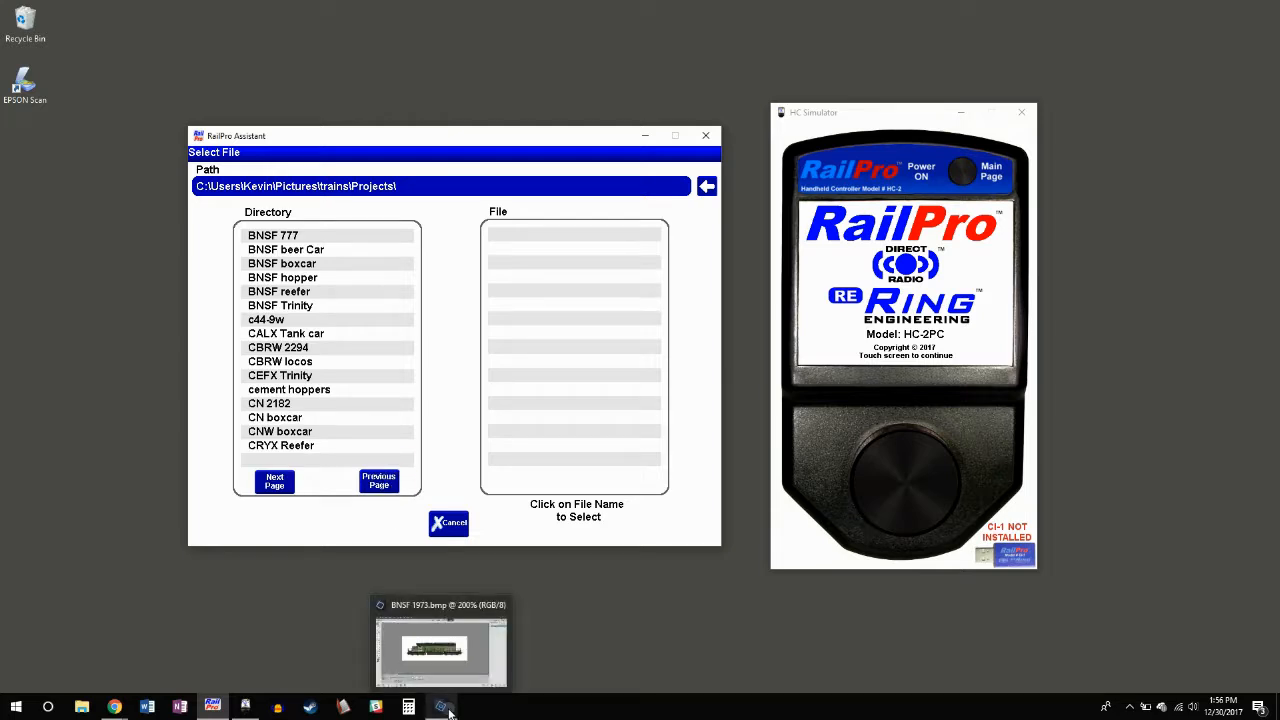
{"action": "left_click", "coordinate": [1130, 706]}
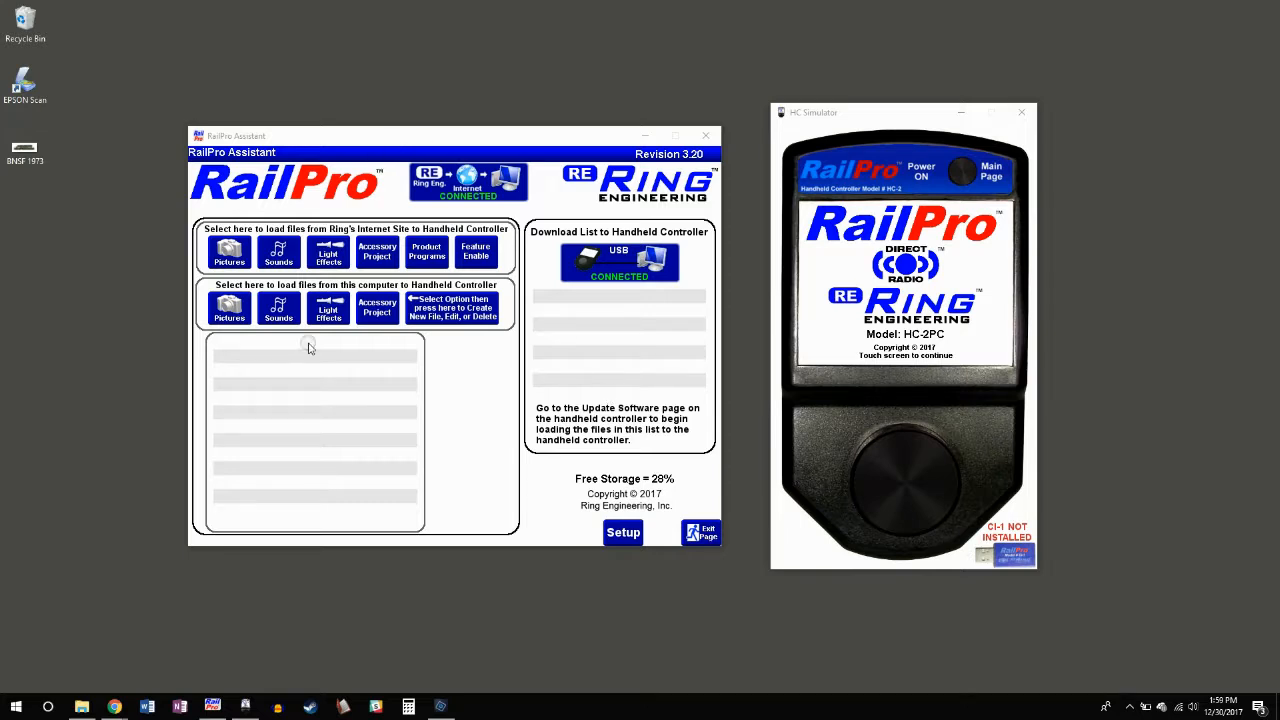
Import BNSF 1973.bmp from the Desktop directory into the Picture Manager's picture files on this computer
{"action": "left_click", "coordinate": [231, 314]}
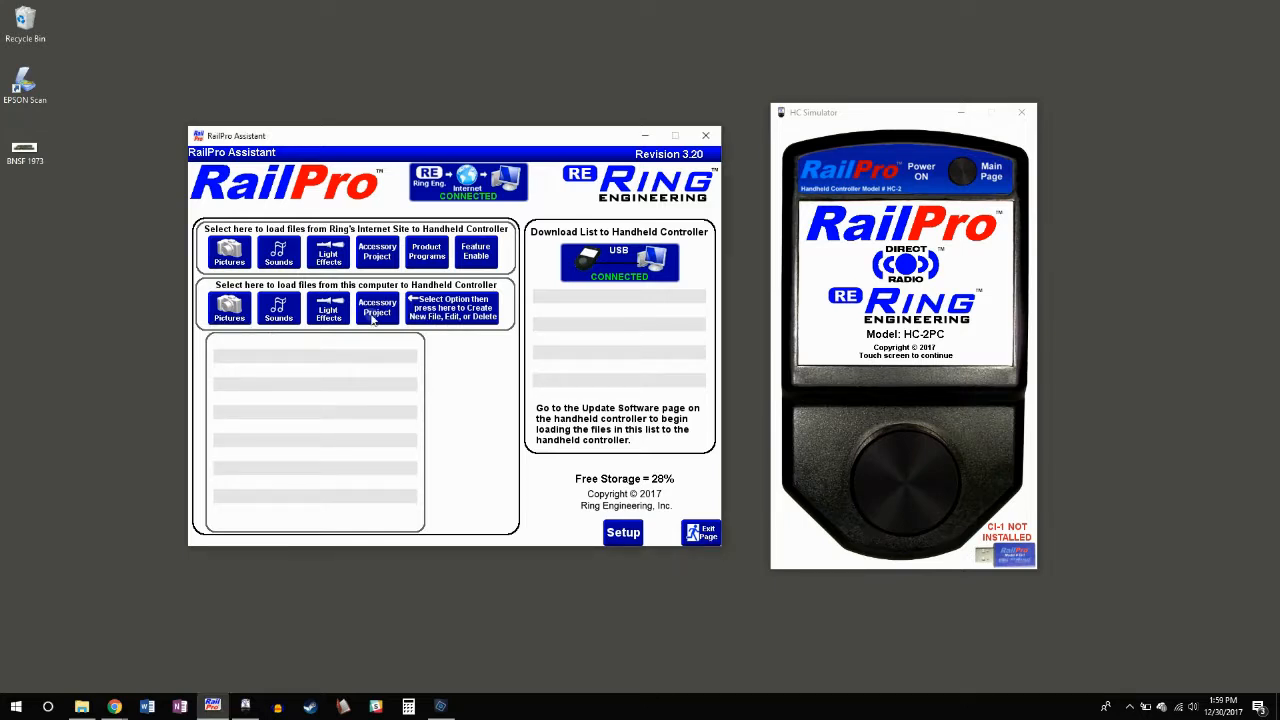
{"action": "left_click", "coordinate": [231, 313]}
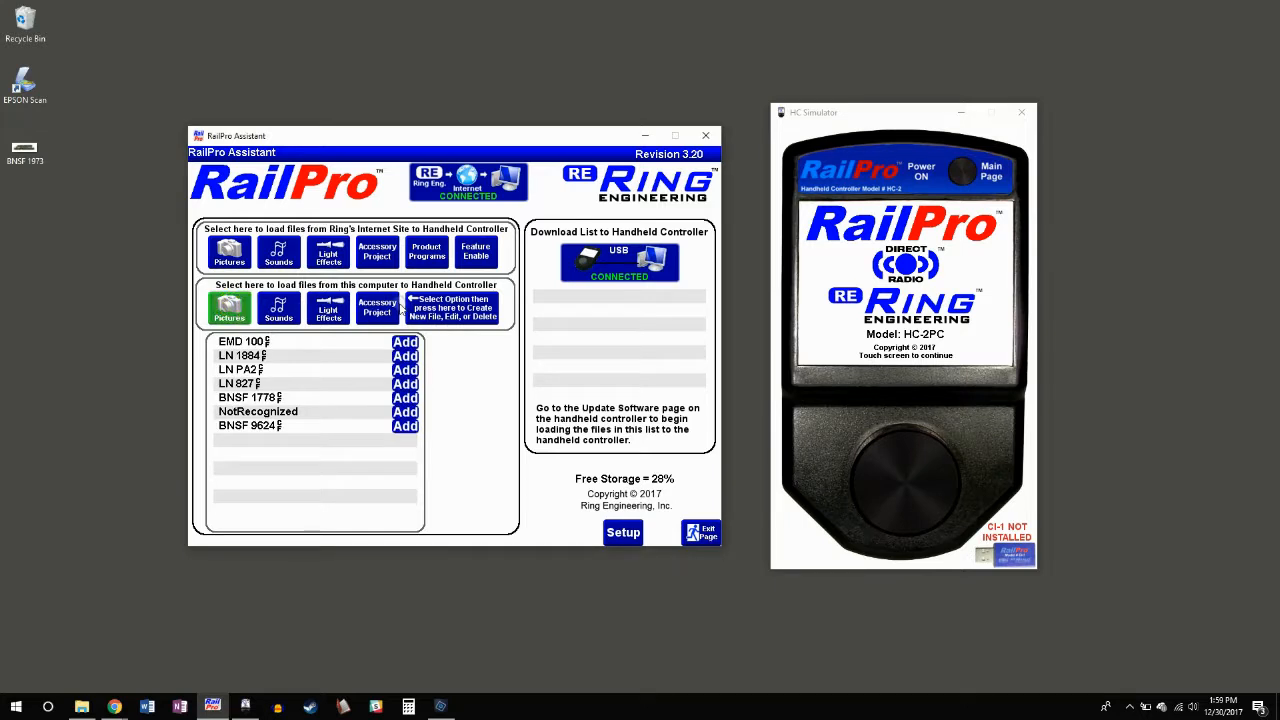
{"action": "left_click", "coordinate": [476, 315]}
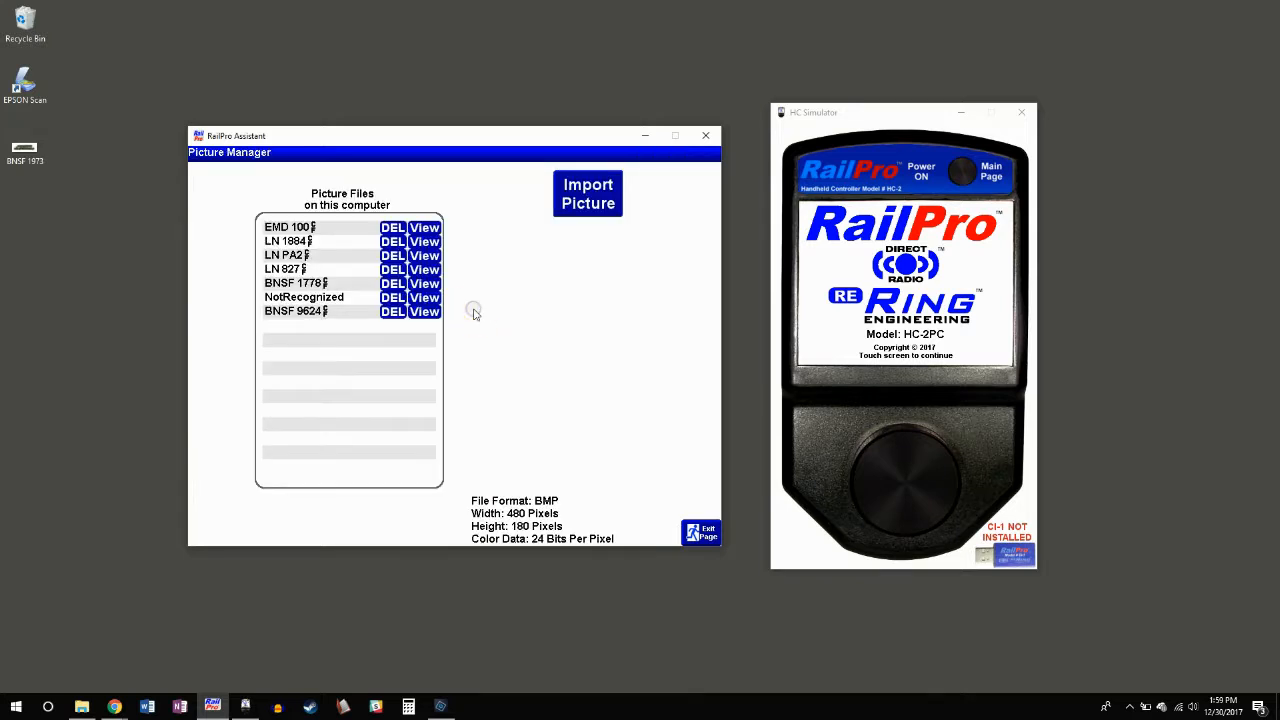
{"action": "left_click", "coordinate": [585, 201]}
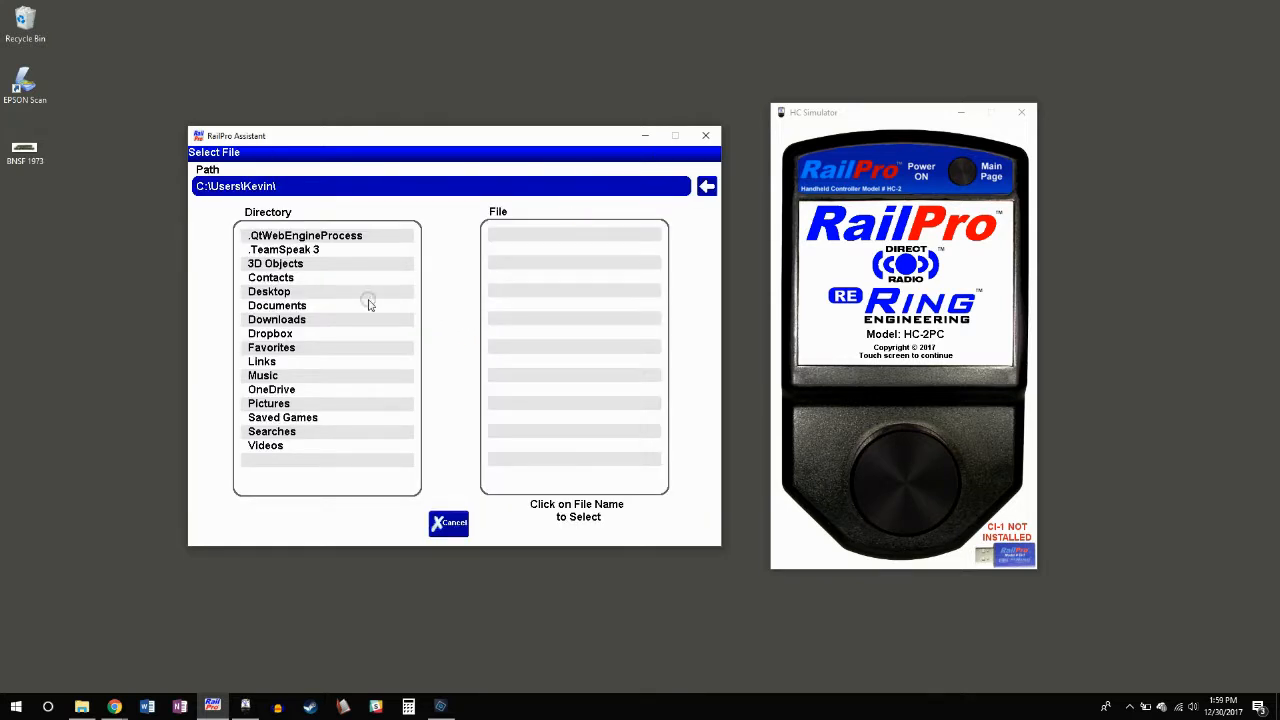
{"action": "left_click", "coordinate": [278, 292]}
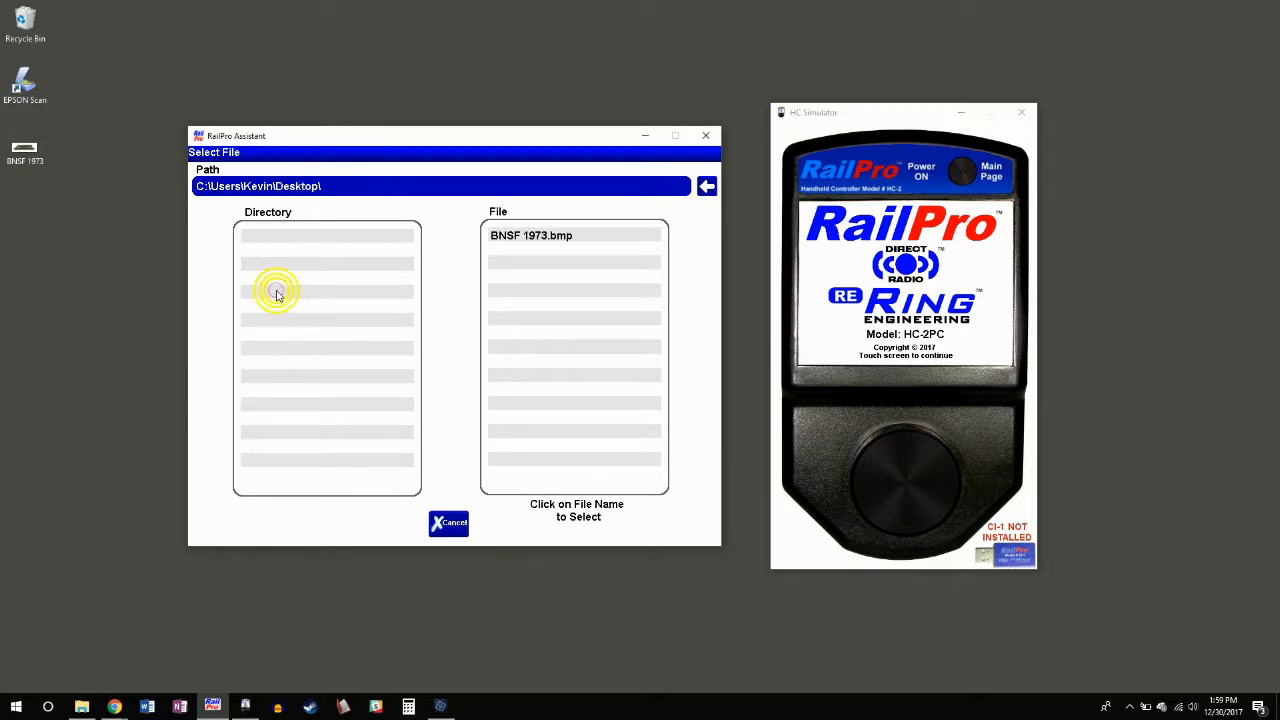
{"action": "left_click", "coordinate": [512, 238]}
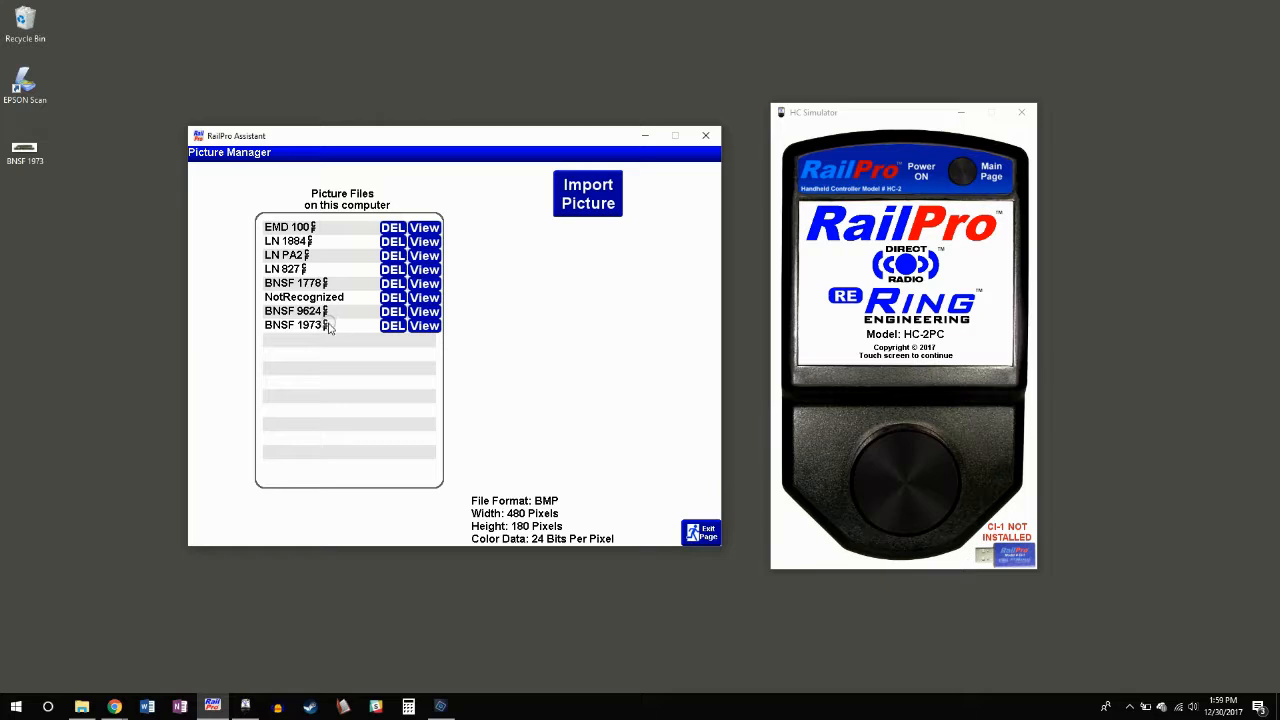
Leave the Picture Manager and add this computer's BNSF 1973 picture to the handheld controller's download list
{"action": "left_click", "coordinate": [700, 534]}
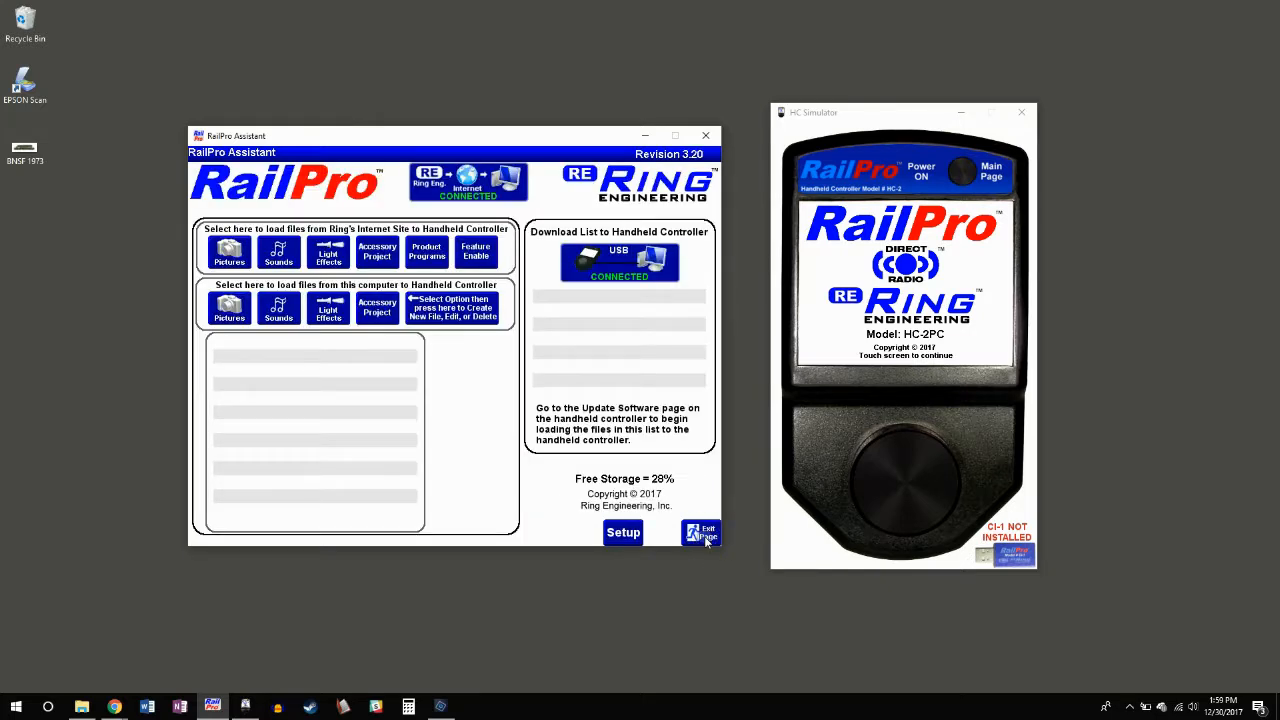
{"action": "left_click", "coordinate": [229, 308]}
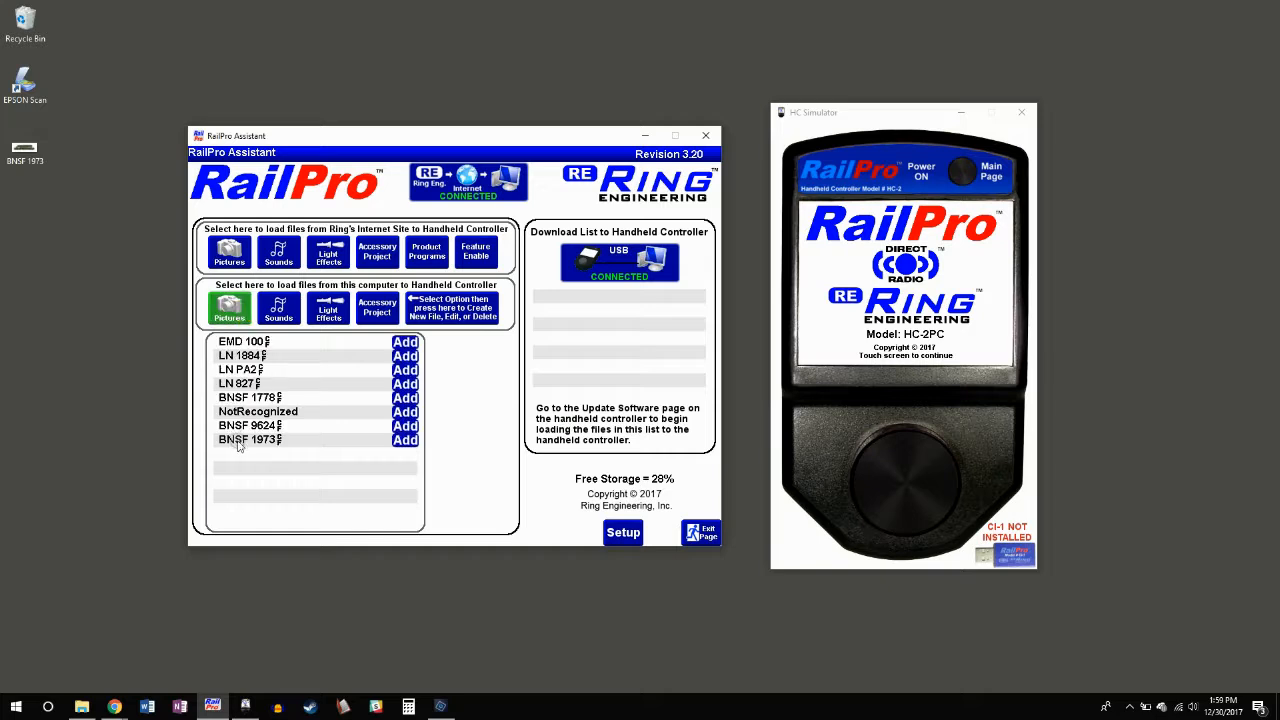
{"action": "left_click", "coordinate": [405, 441]}
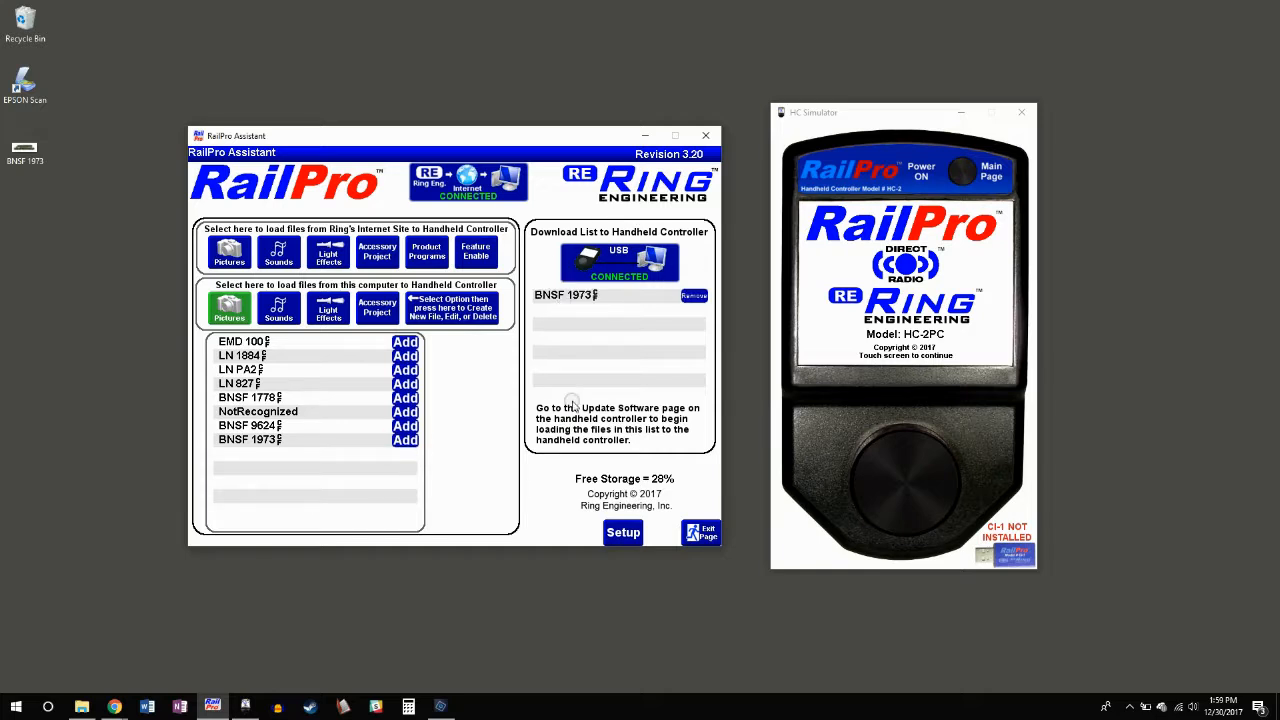
In the HC Simulator, open the Software Update page from the tools and begin the USB download to the controller
{"action": "left_click", "coordinate": [919, 306]}
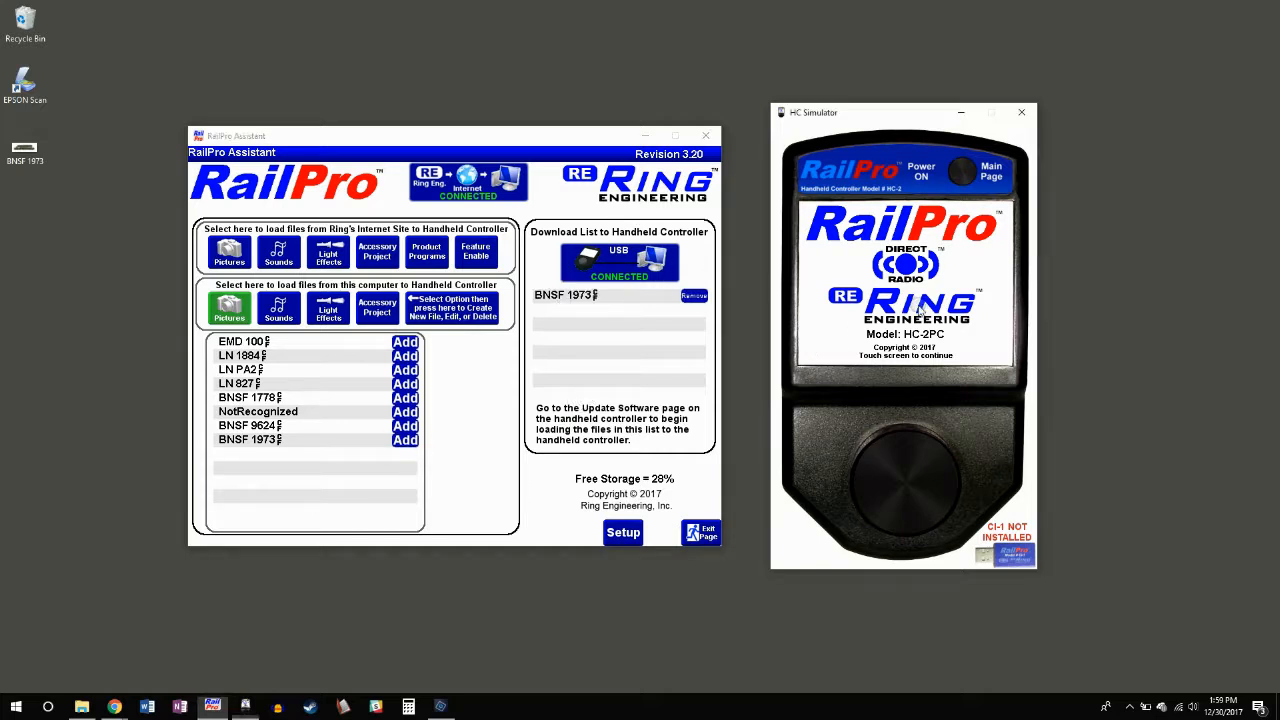
{"action": "left_click", "coordinate": [910, 315]}
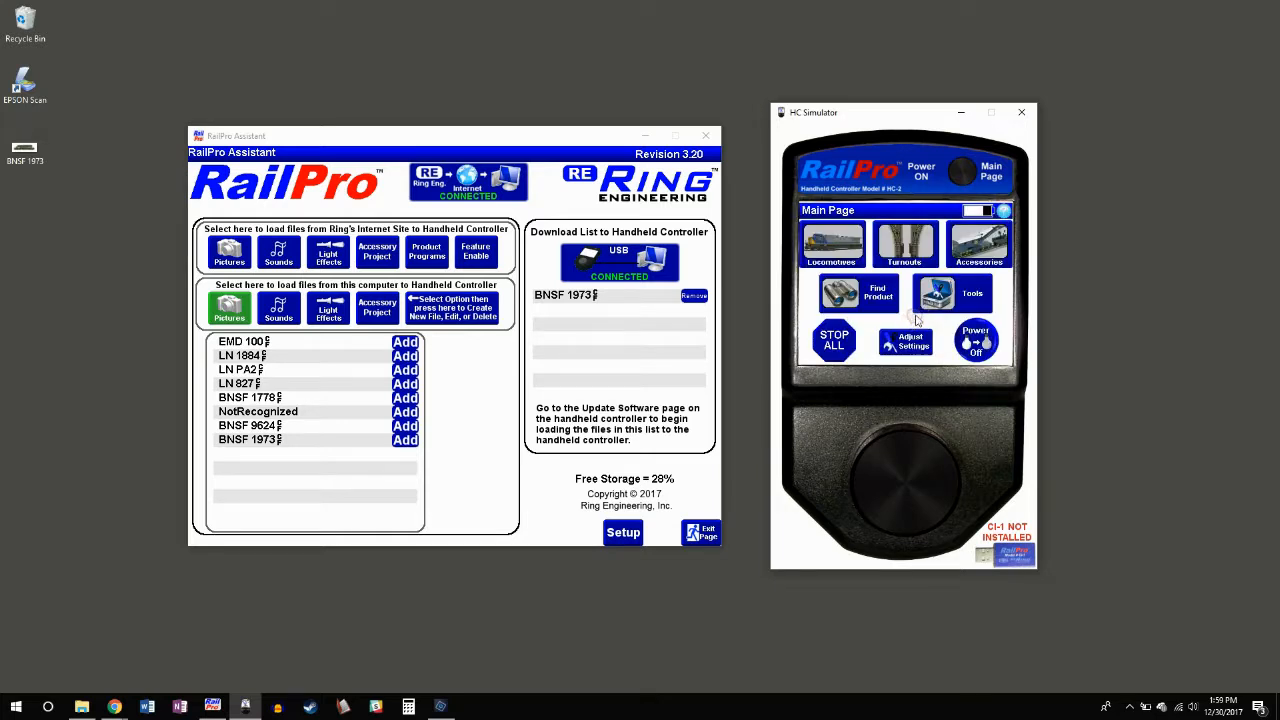
{"action": "left_click", "coordinate": [943, 300]}
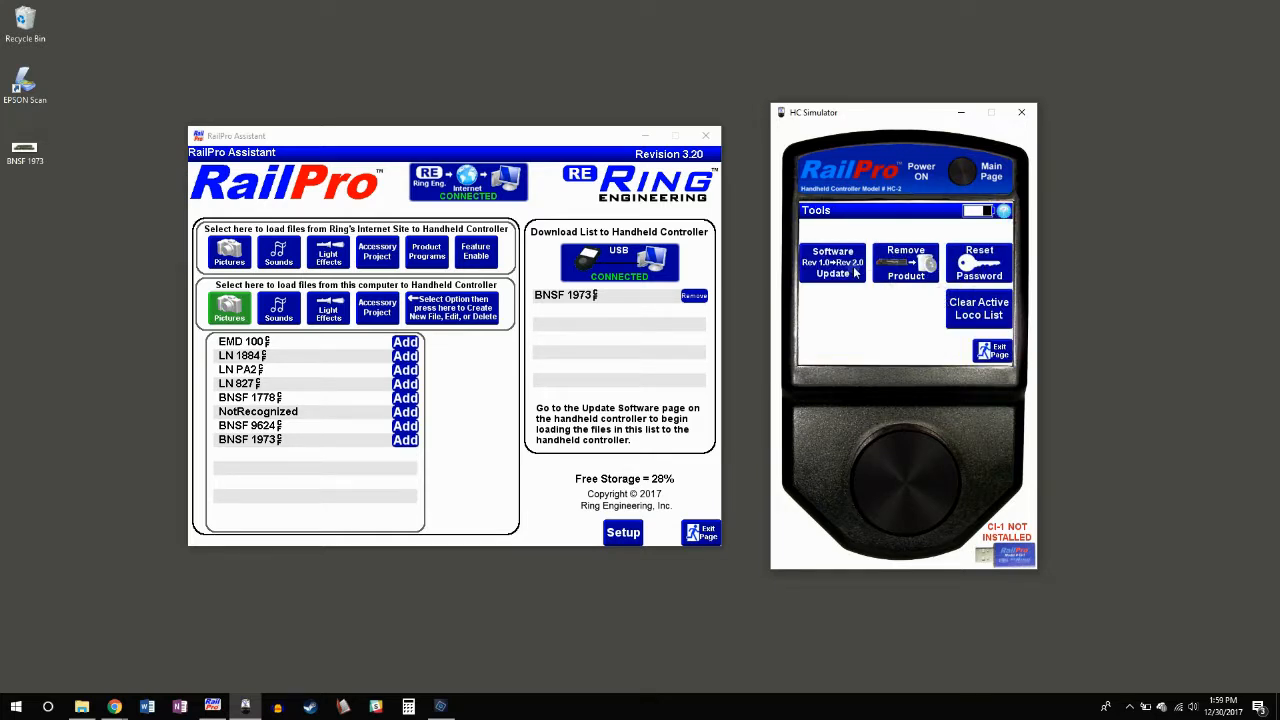
{"action": "left_click", "coordinate": [993, 362]}
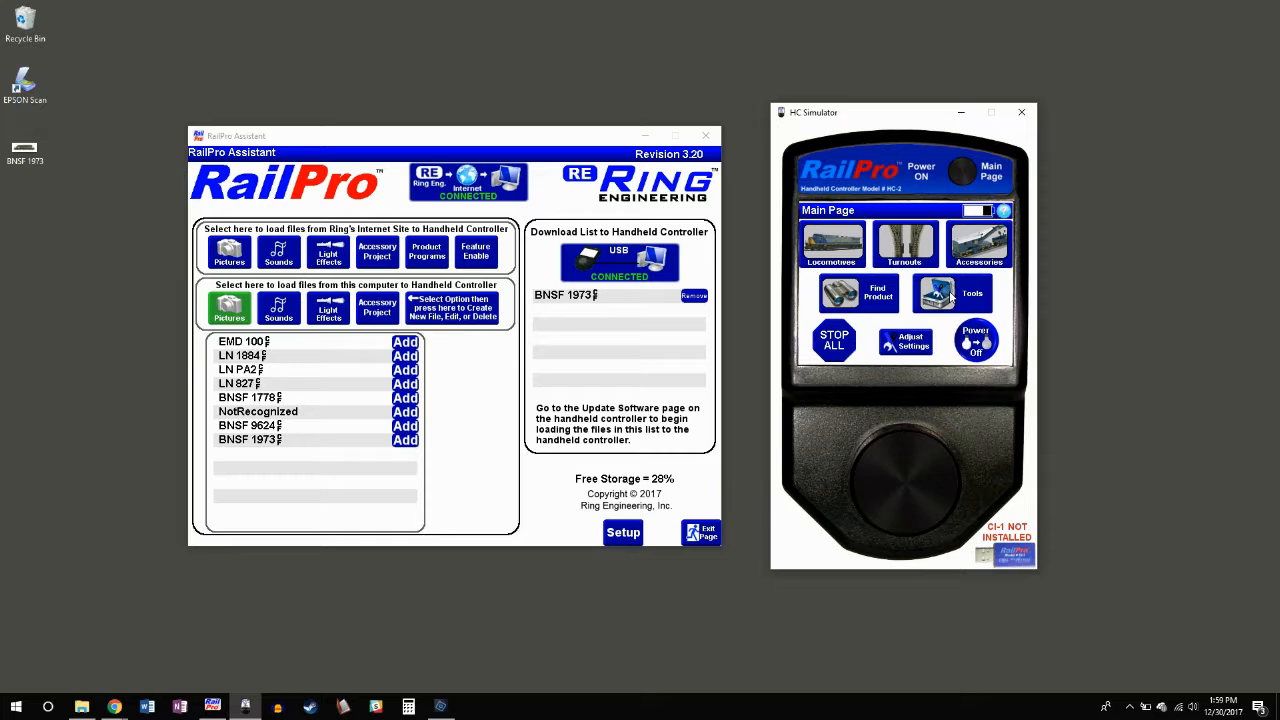
{"action": "left_click", "coordinate": [950, 292]}
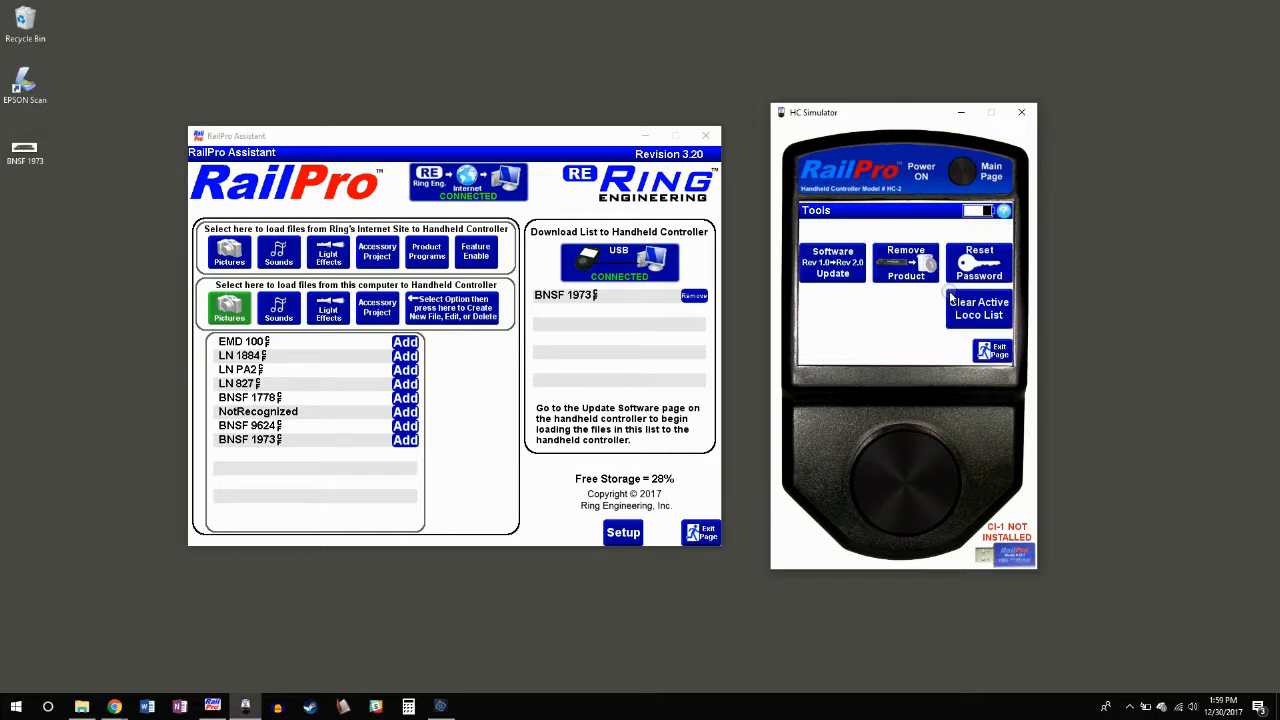
{"action": "left_click", "coordinate": [832, 265]}
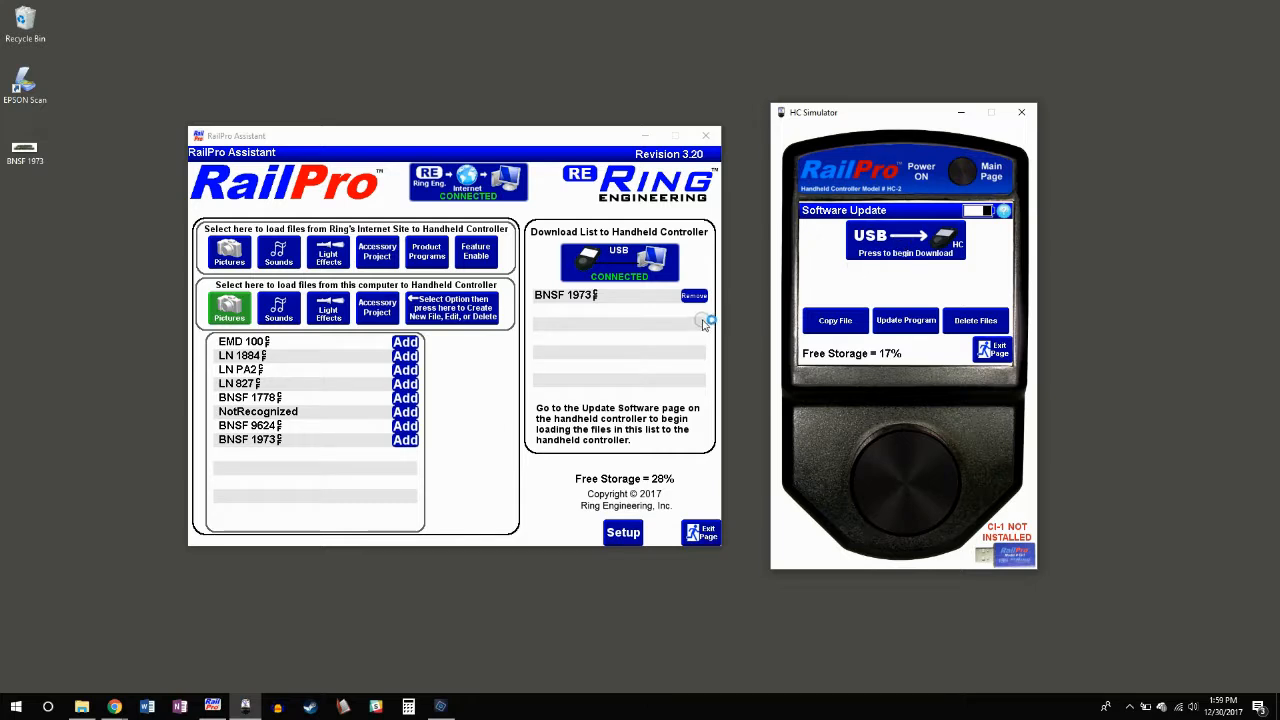
{"action": "left_click", "coordinate": [940, 240]}
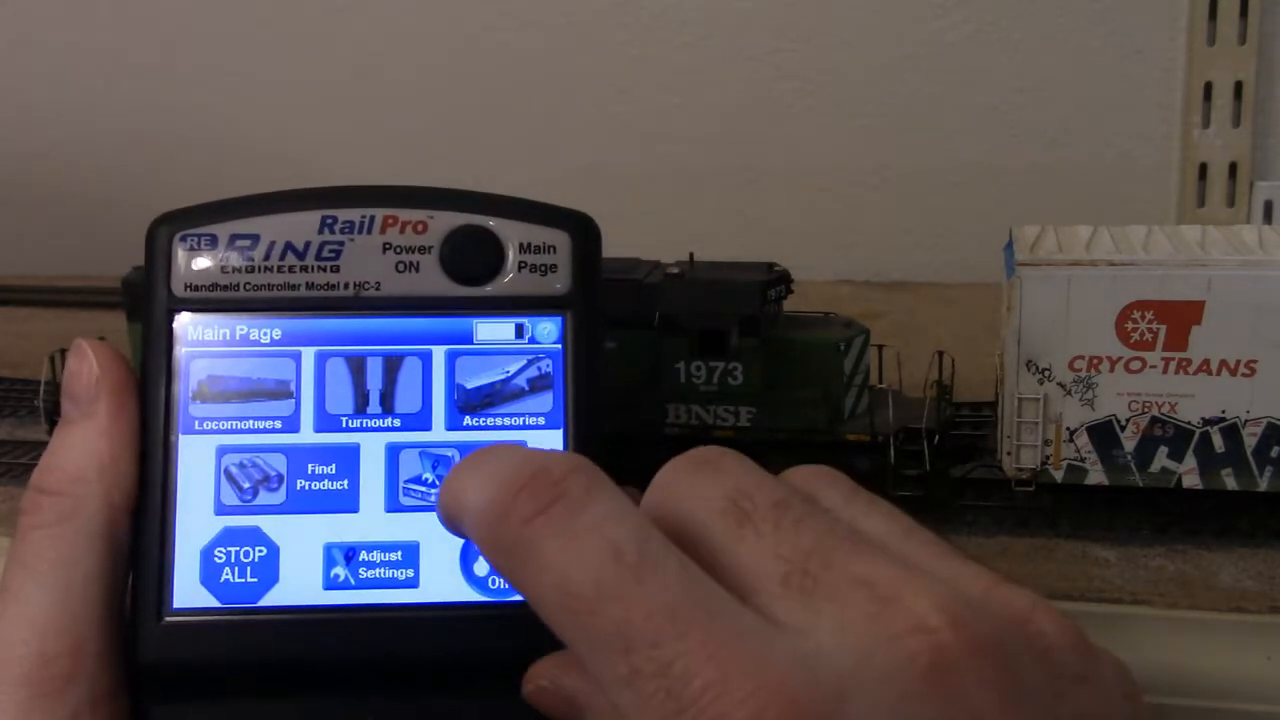
{"action": "left_click", "coordinate": [470, 472]}
{"action": "left_click", "coordinate": [250, 429]}
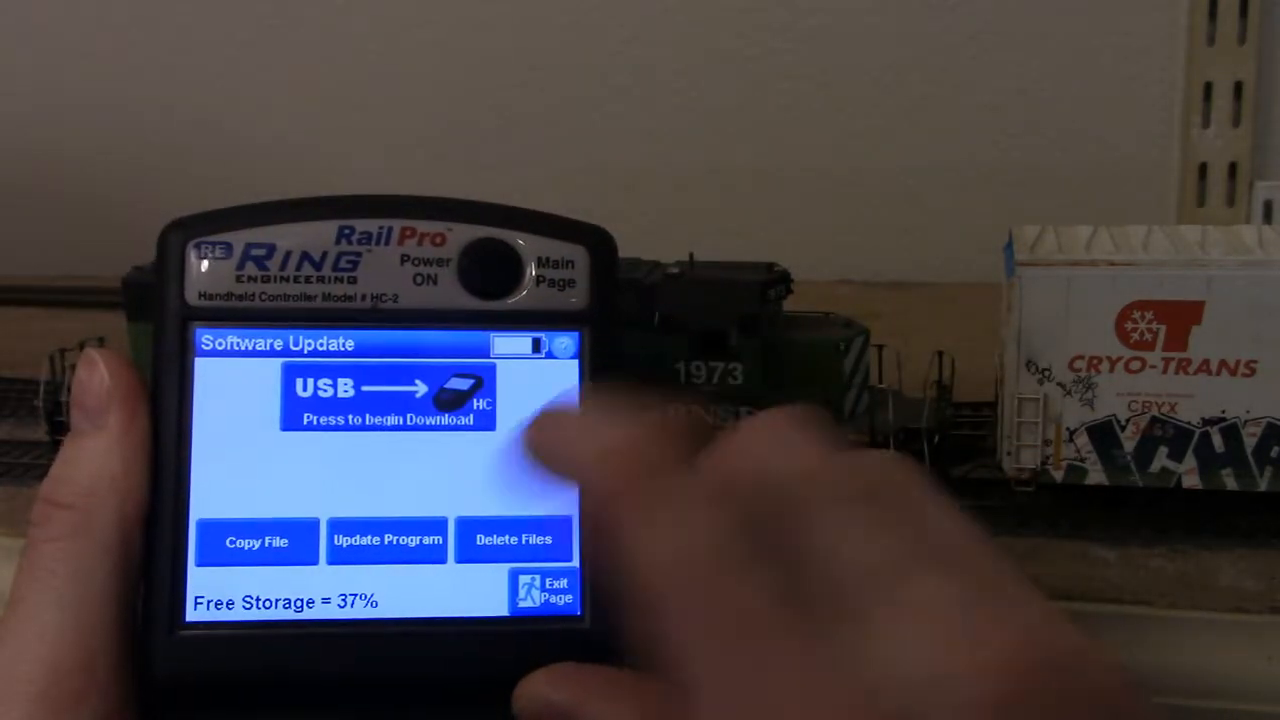
{"action": "left_click", "coordinate": [254, 540]}
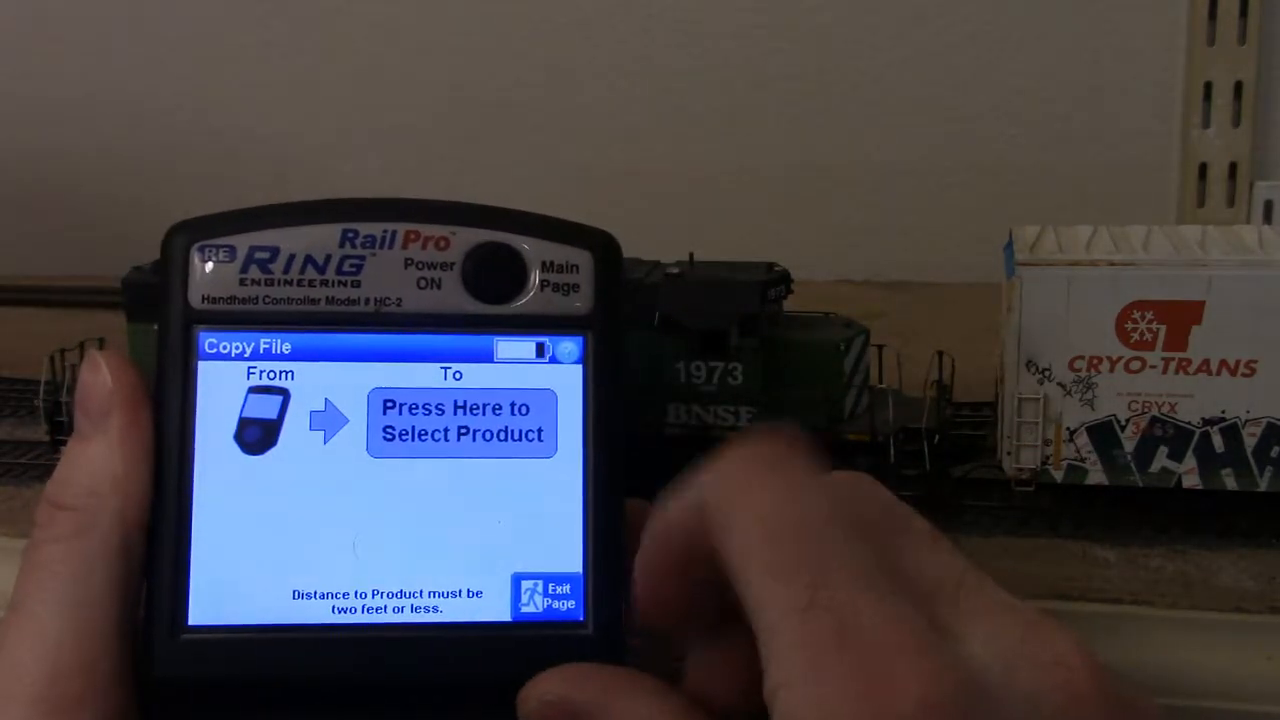
{"action": "left_click", "coordinate": [470, 418]}
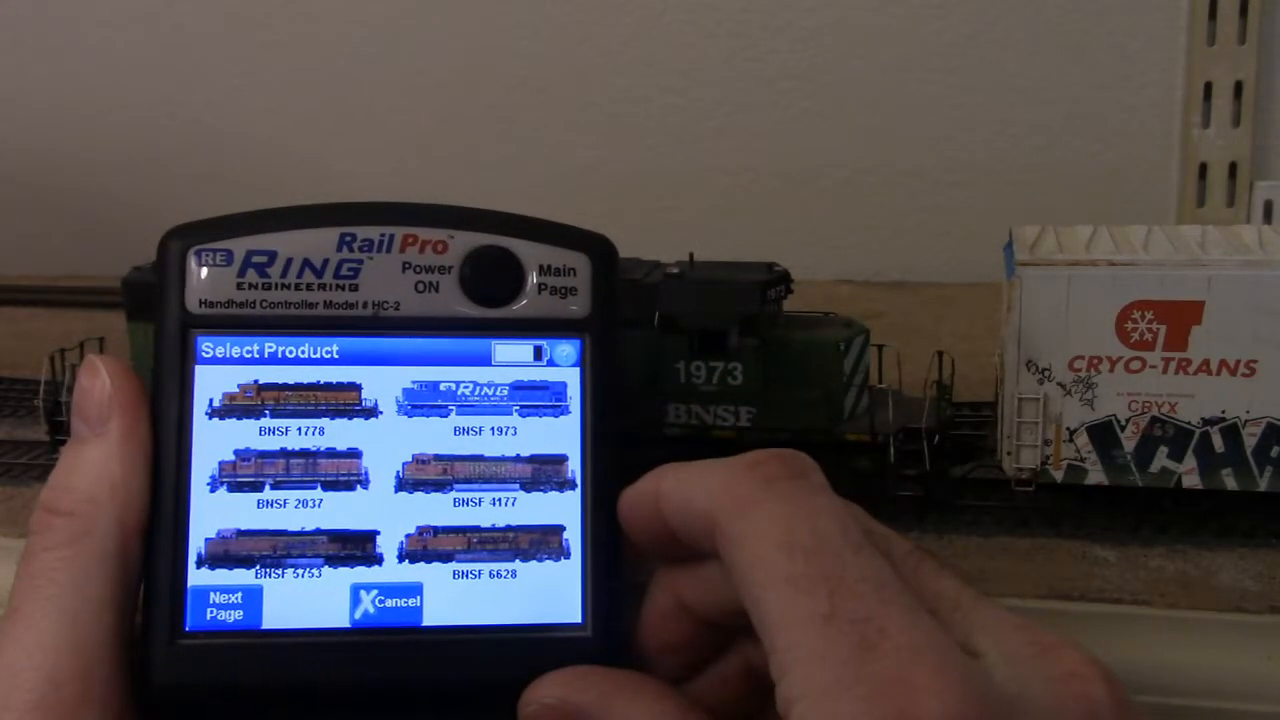
{"action": "left_click", "coordinate": [500, 405]}
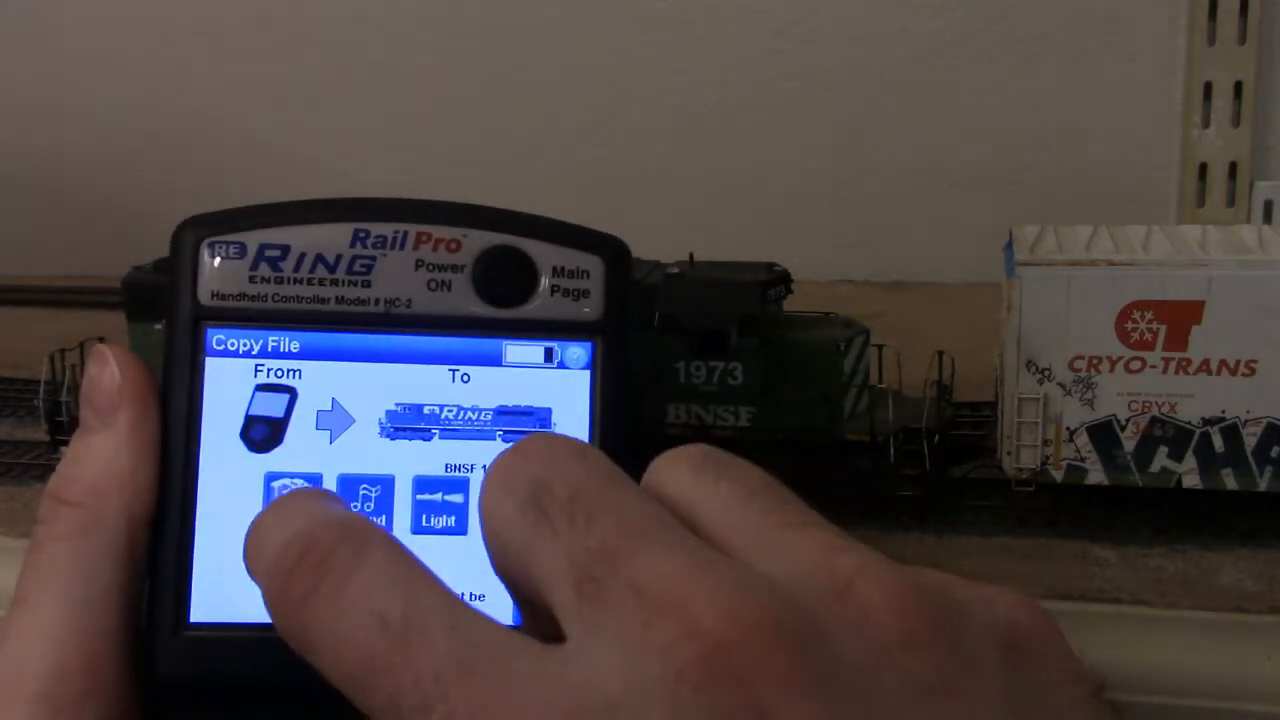
{"action": "left_click", "coordinate": [288, 500]}
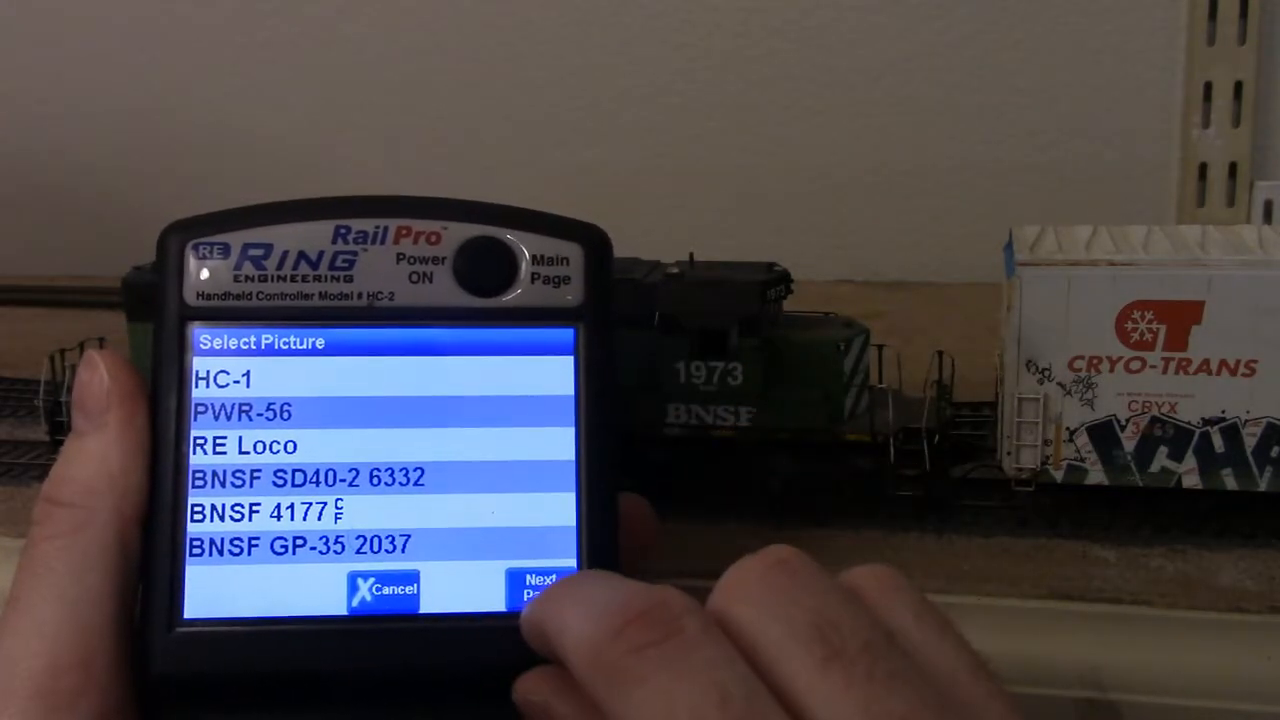
{"action": "left_click", "coordinate": [540, 588]}
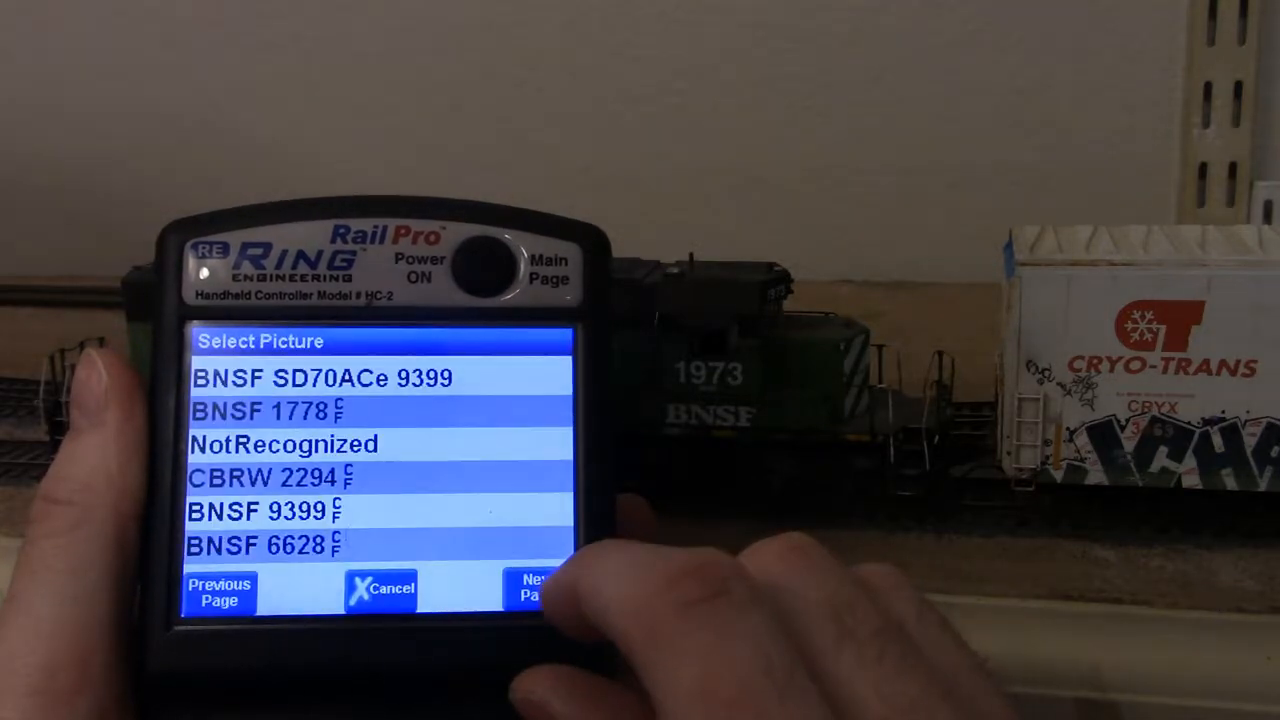
{"action": "left_click", "coordinate": [537, 586]}
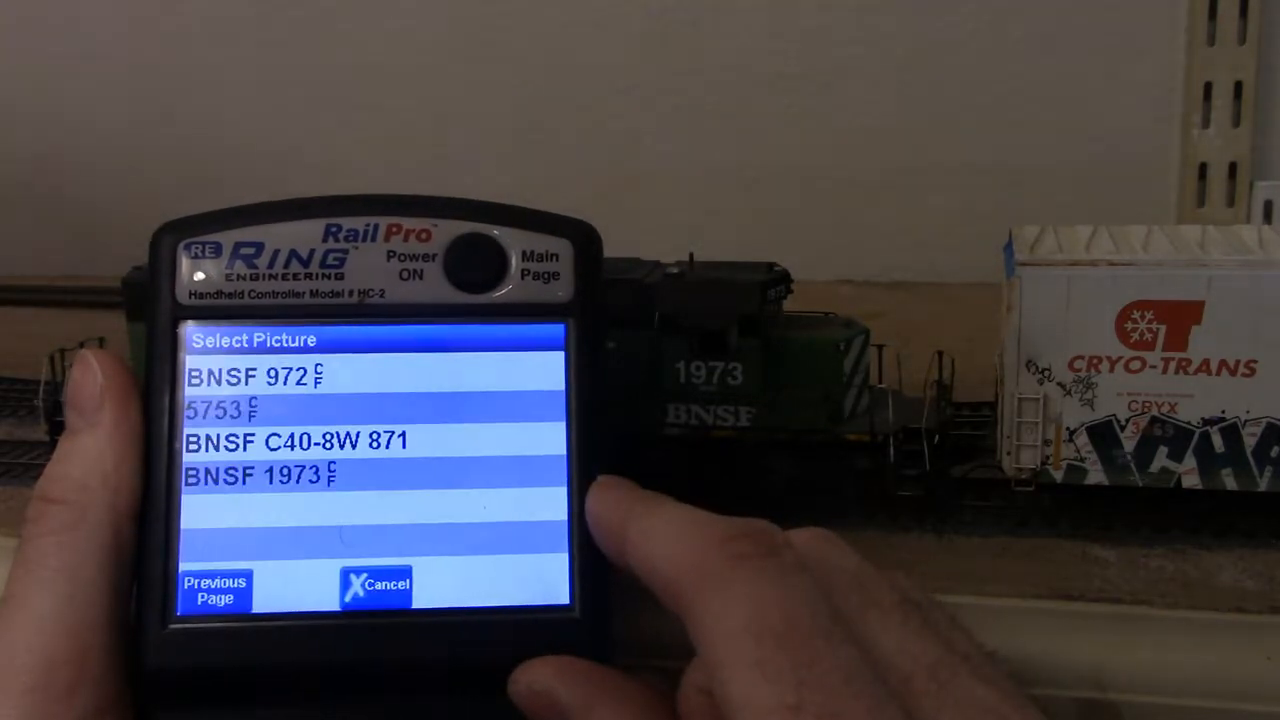
{"action": "left_click", "coordinate": [322, 475]}
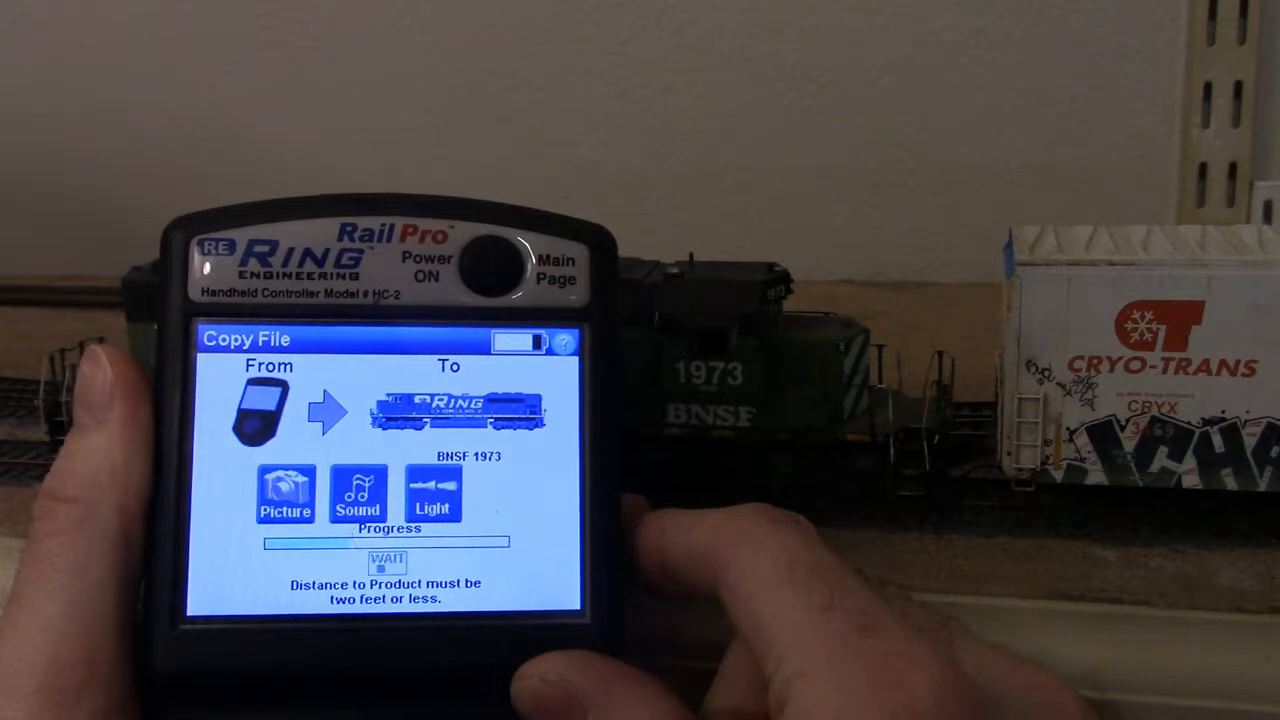